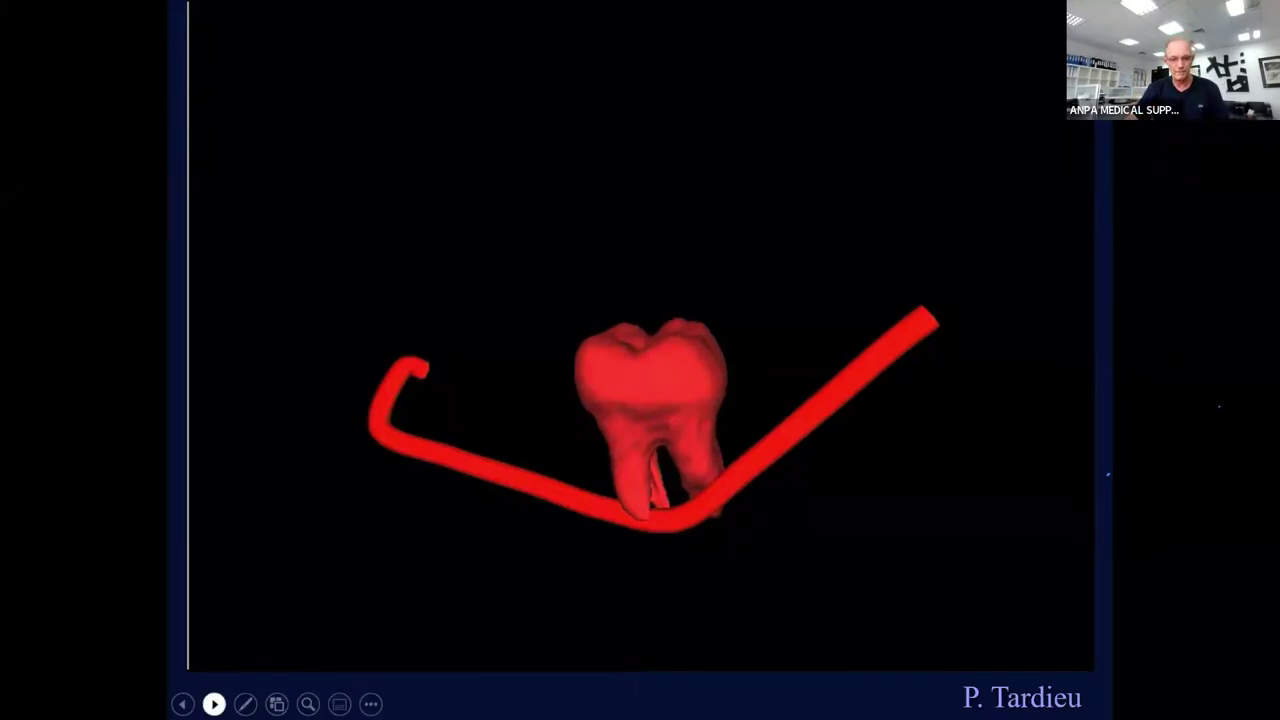
Advance past the braced-tooth photo and two X-ray slides to the 'CBCTs programs' slide.
click(214, 704)
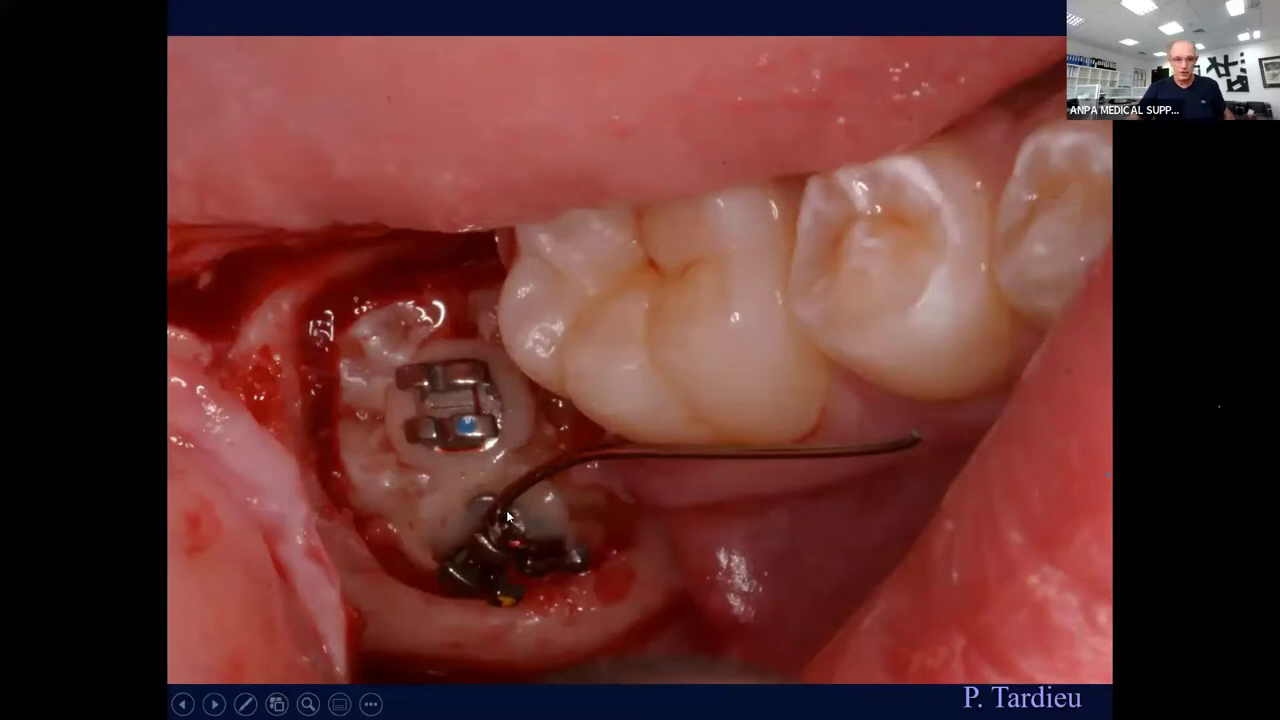
click(214, 704)
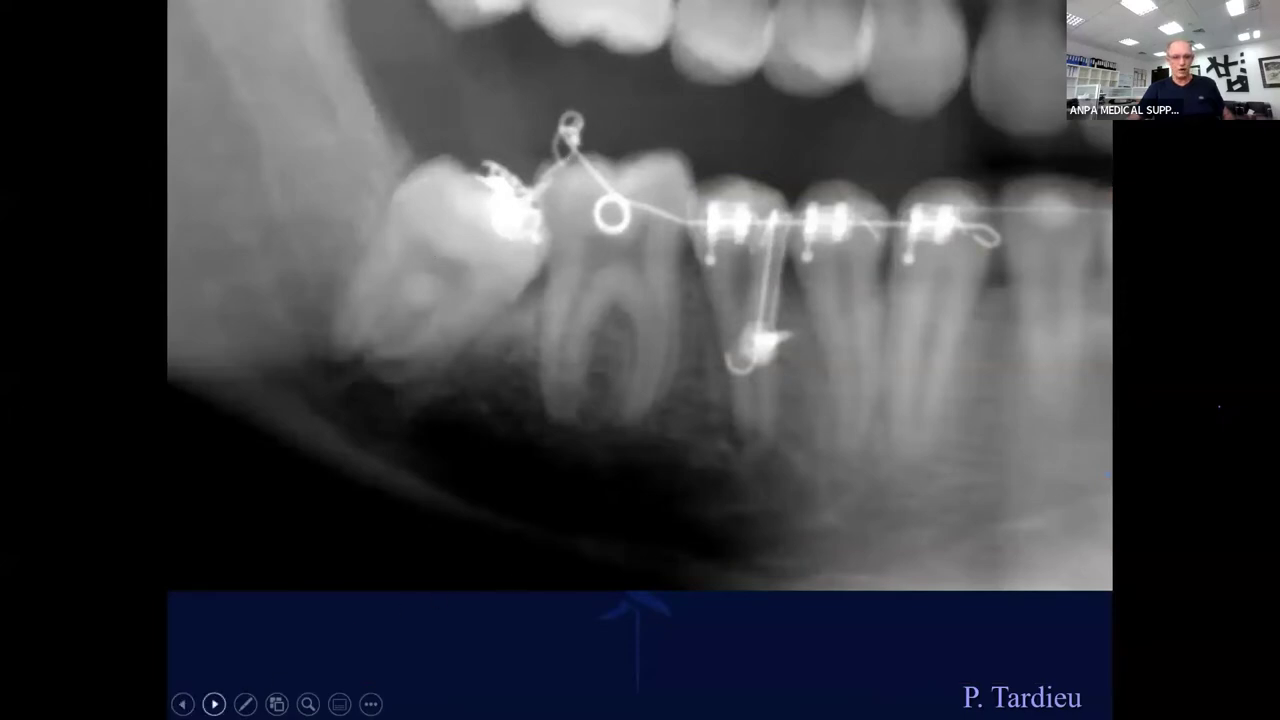
click(214, 704)
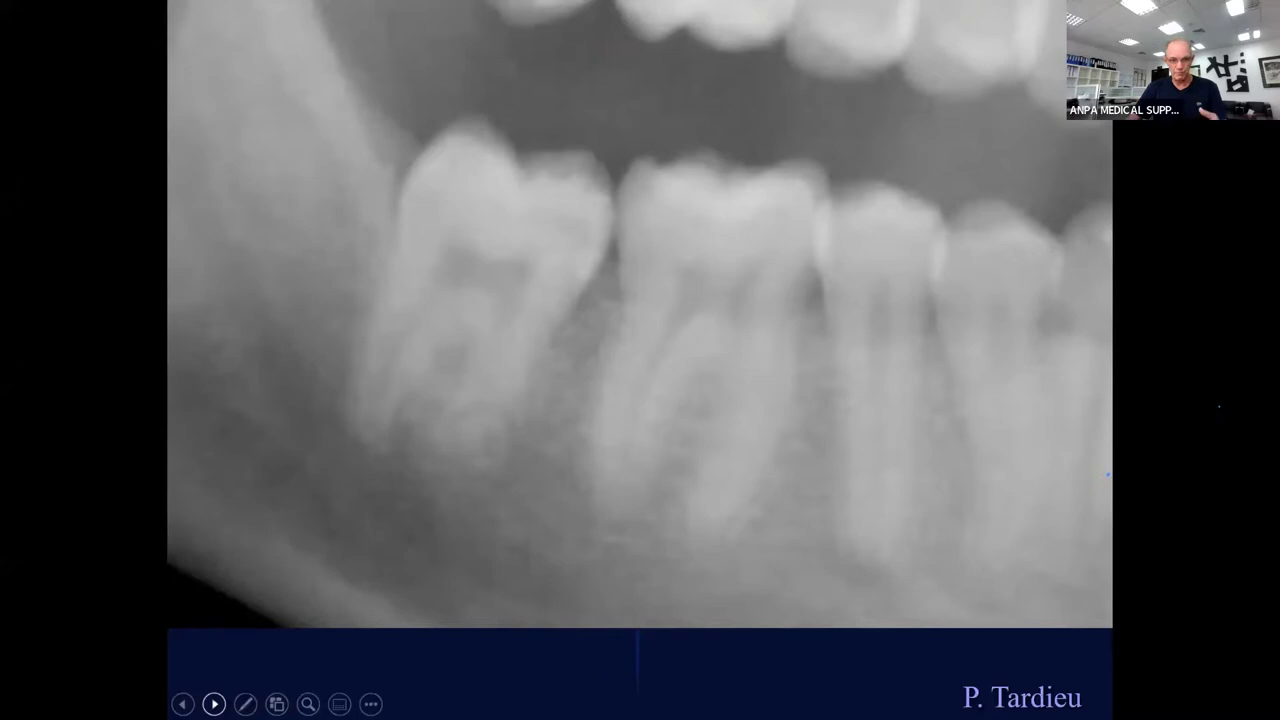
click(214, 704)
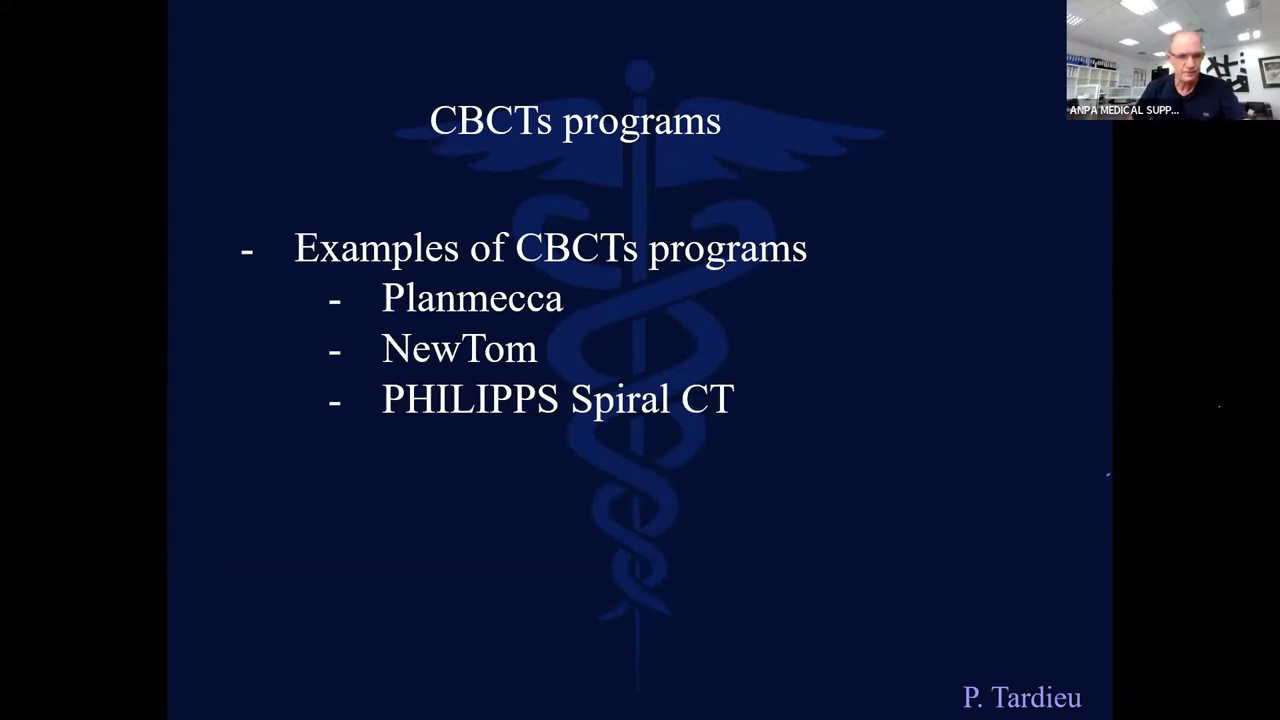
End the slideshow and bring up Romexis Viewer with the mandible CBCT views.
key(Escape)
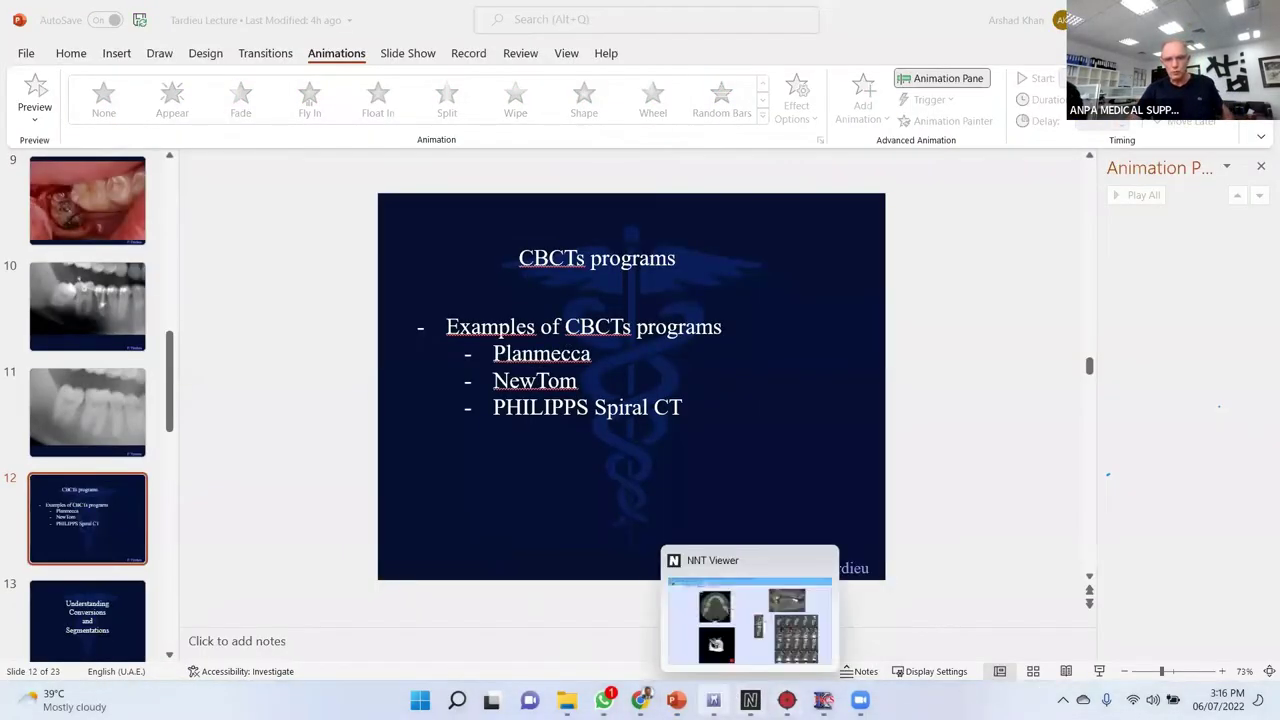
click(713, 700)
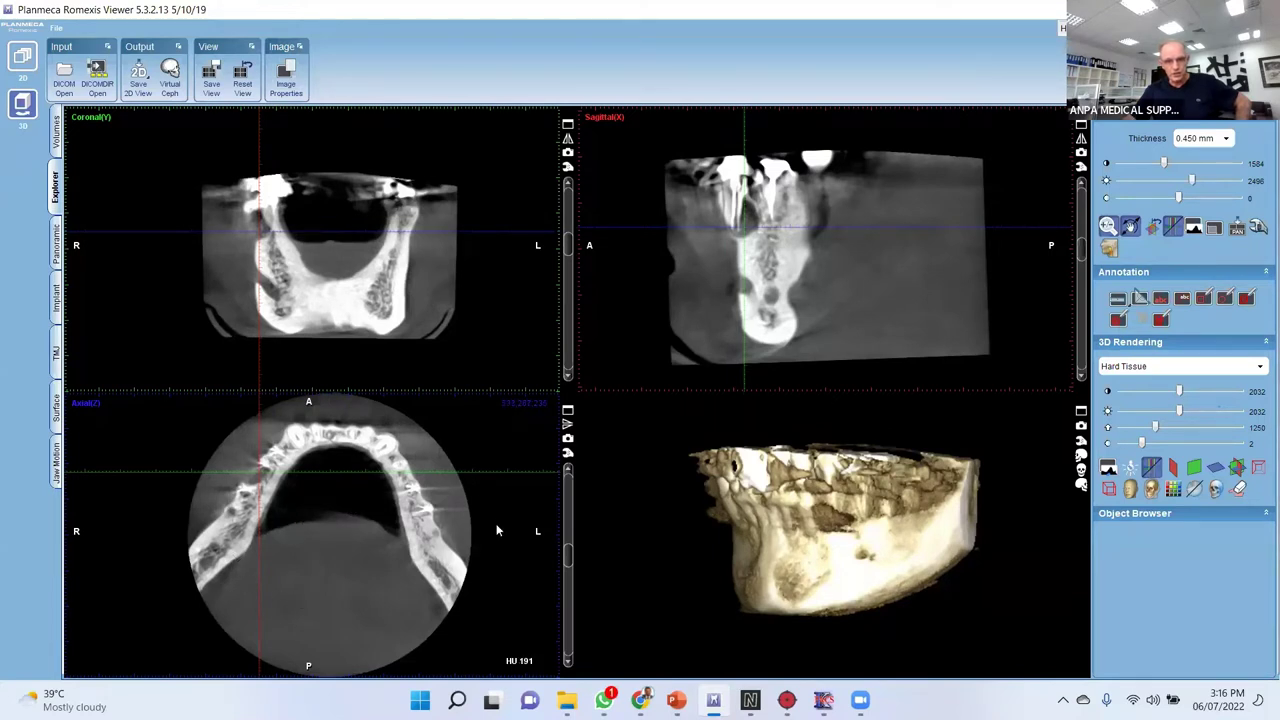
Shift the axial slice level and zoom the coronal view of the mandible.
drag(570, 554, 565, 580)
mouse_move(564, 578)
mouse_down()
mouse_move(558, 537)
mouse_move(549, 566)
mouse_up()
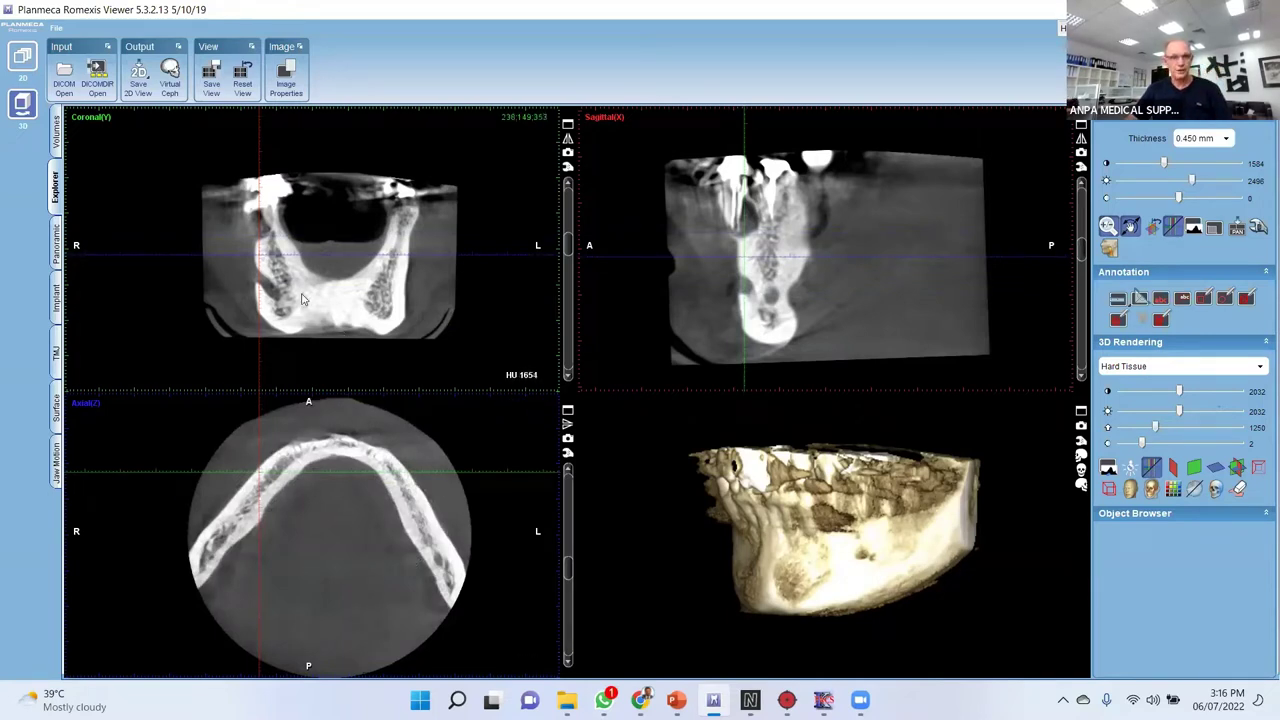
scroll(390, 308, down, 1)
scroll(390, 308, down, 1)
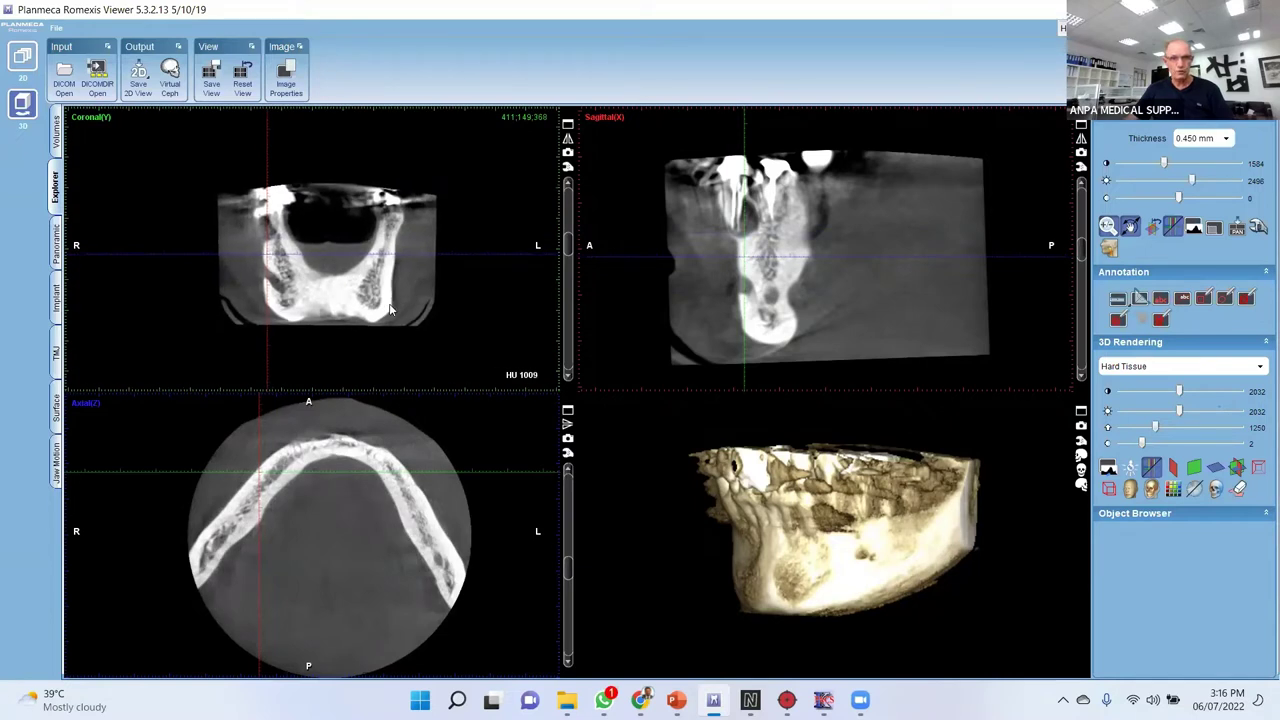
scroll(390, 308, up, 2)
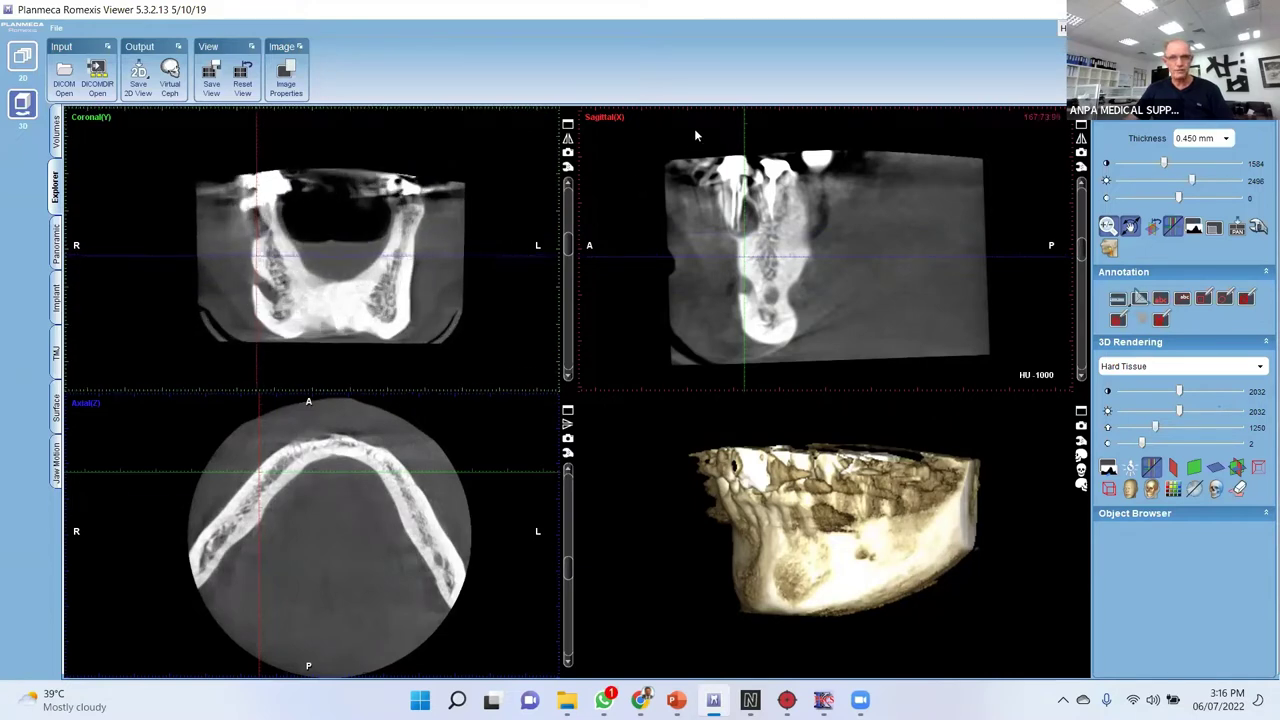
Move the coronal slice further back so it cuts through both sides of the mandible.
click(566, 260)
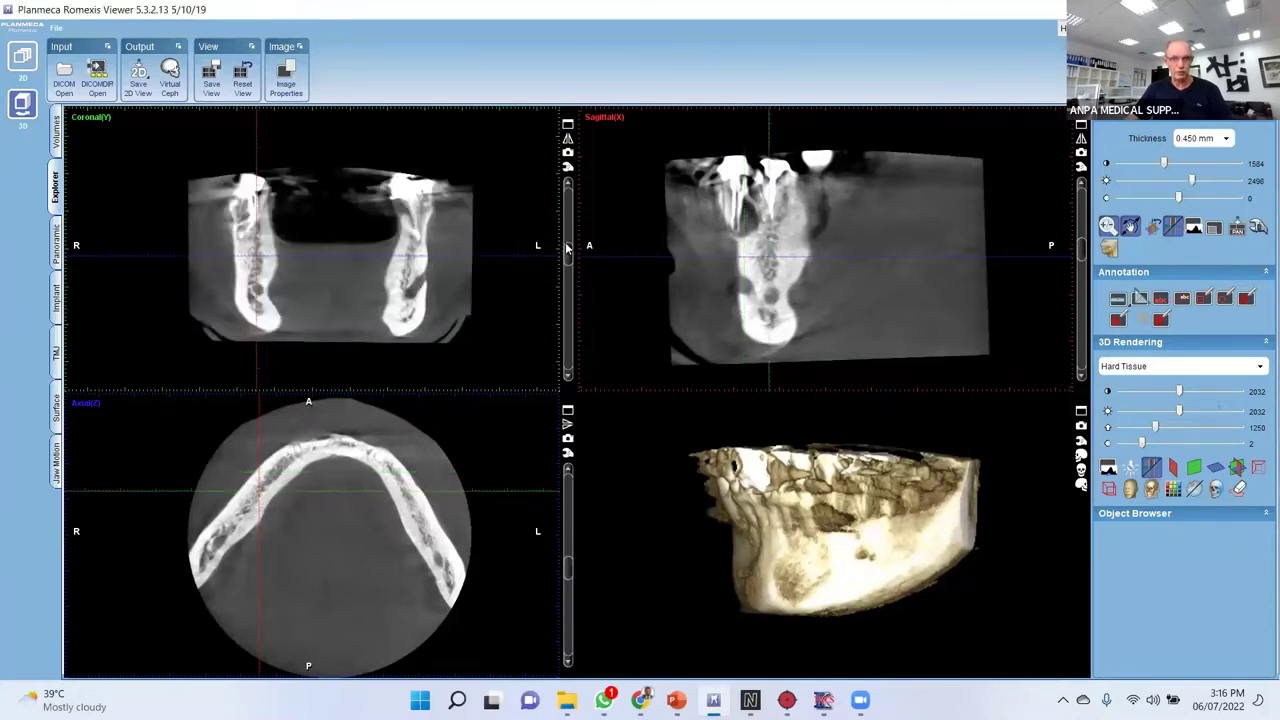
scroll(566, 248, down, 5)
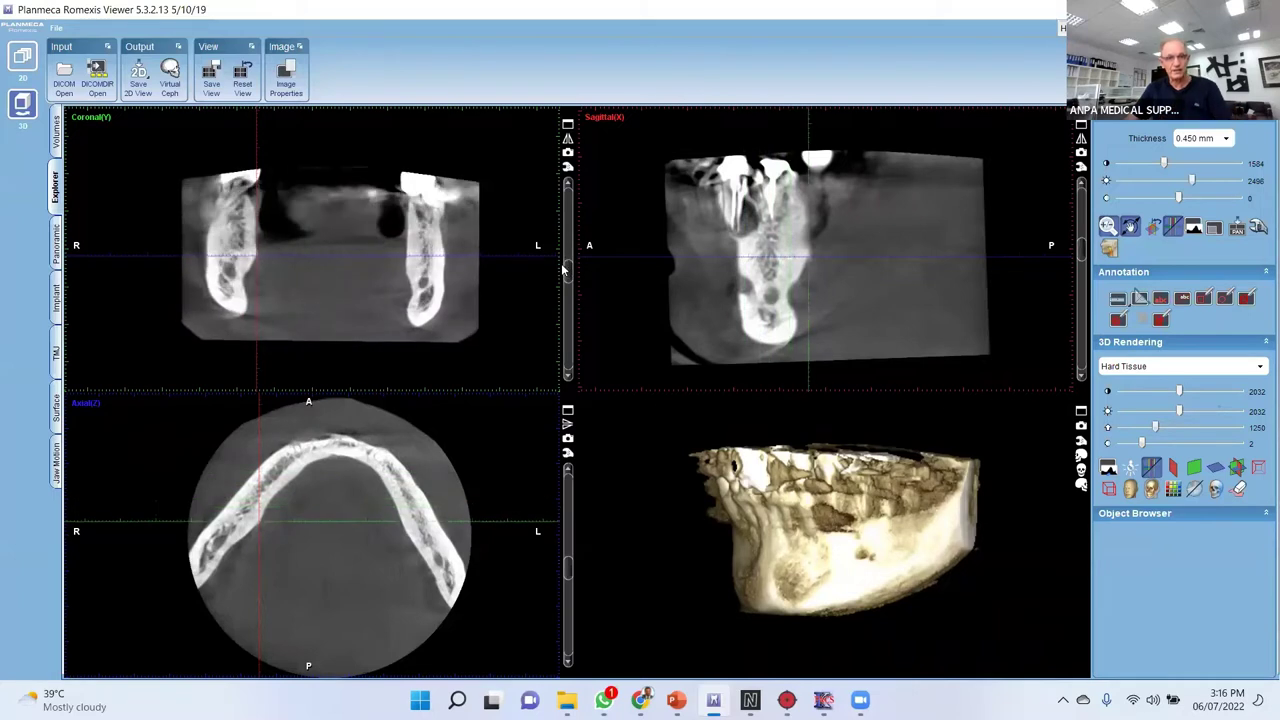
scroll(566, 268, down, 2)
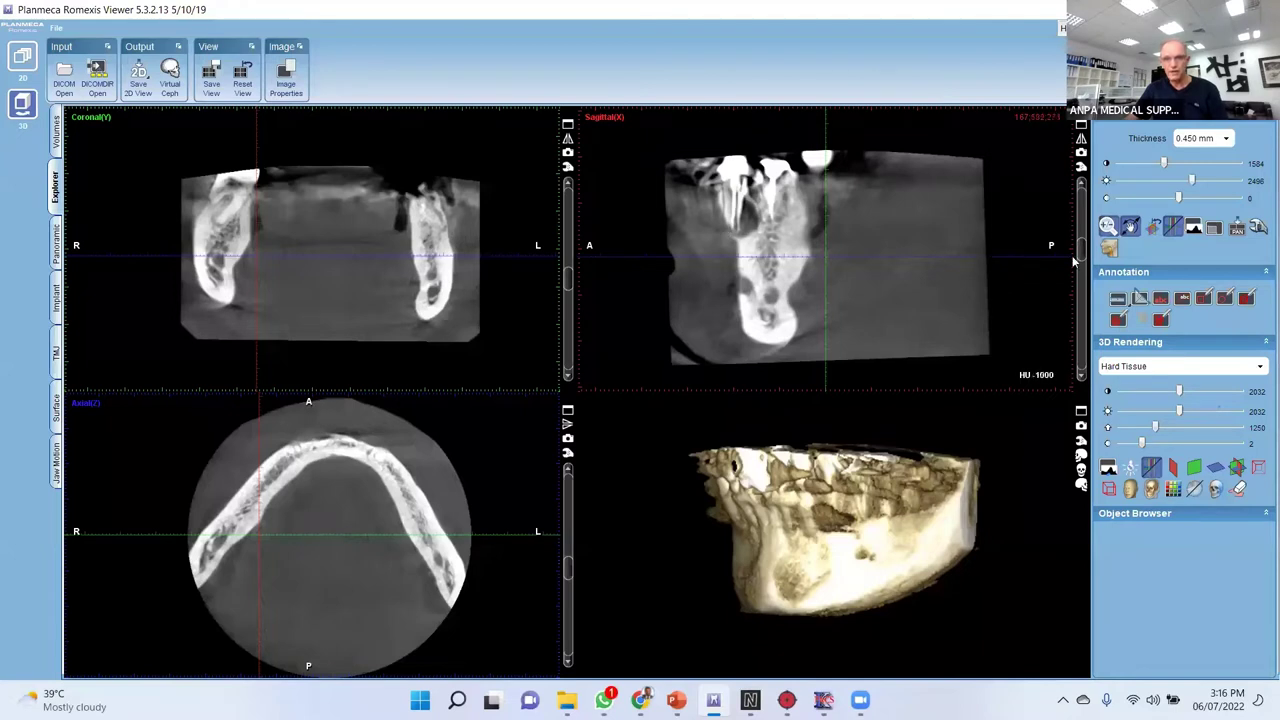
scroll(1078, 252, down, 4)
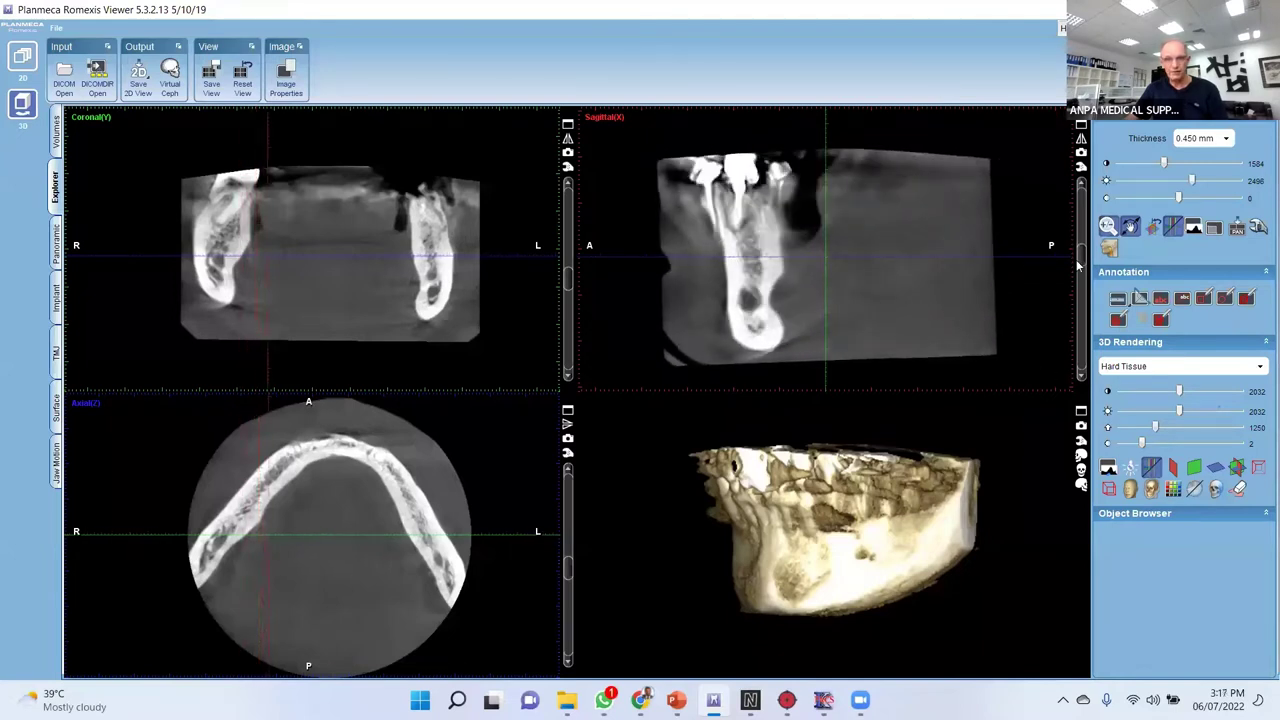
scroll(1078, 262, up, 3)
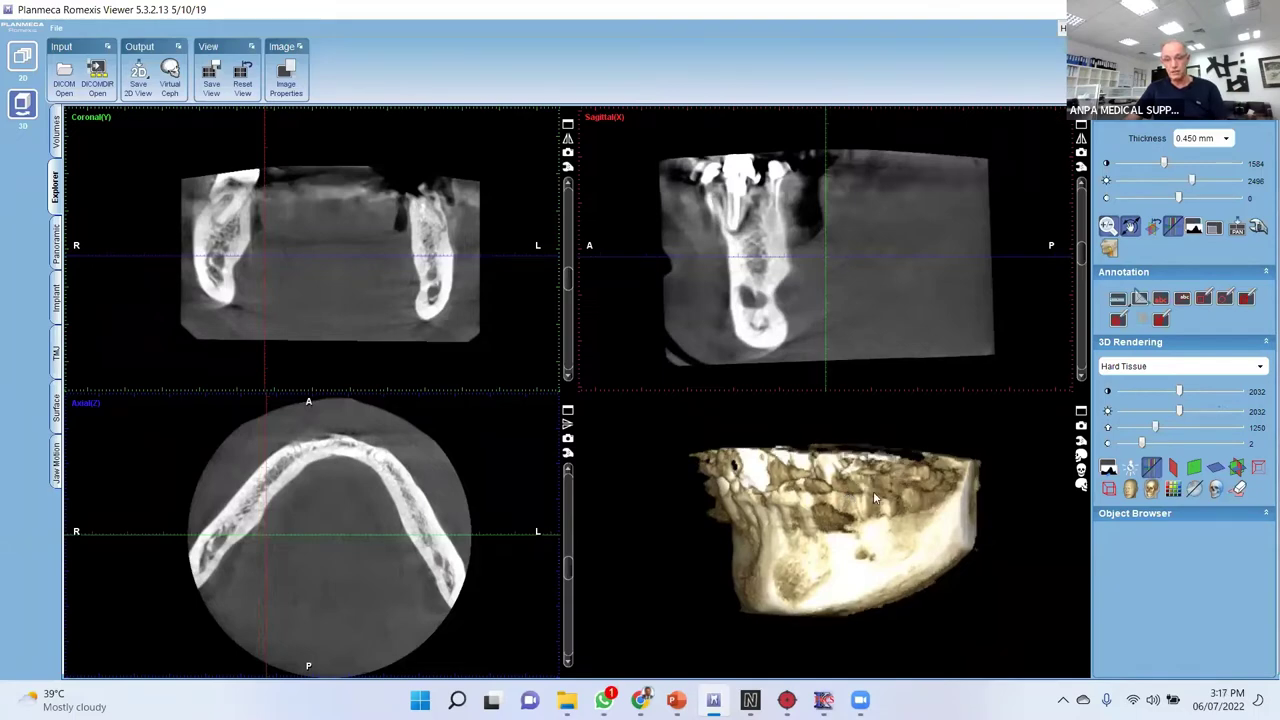
Rotate the 3-D jaw to its top and lateral sides, then switch to the NNT Viewer case.
drag(840, 509, 915, 506)
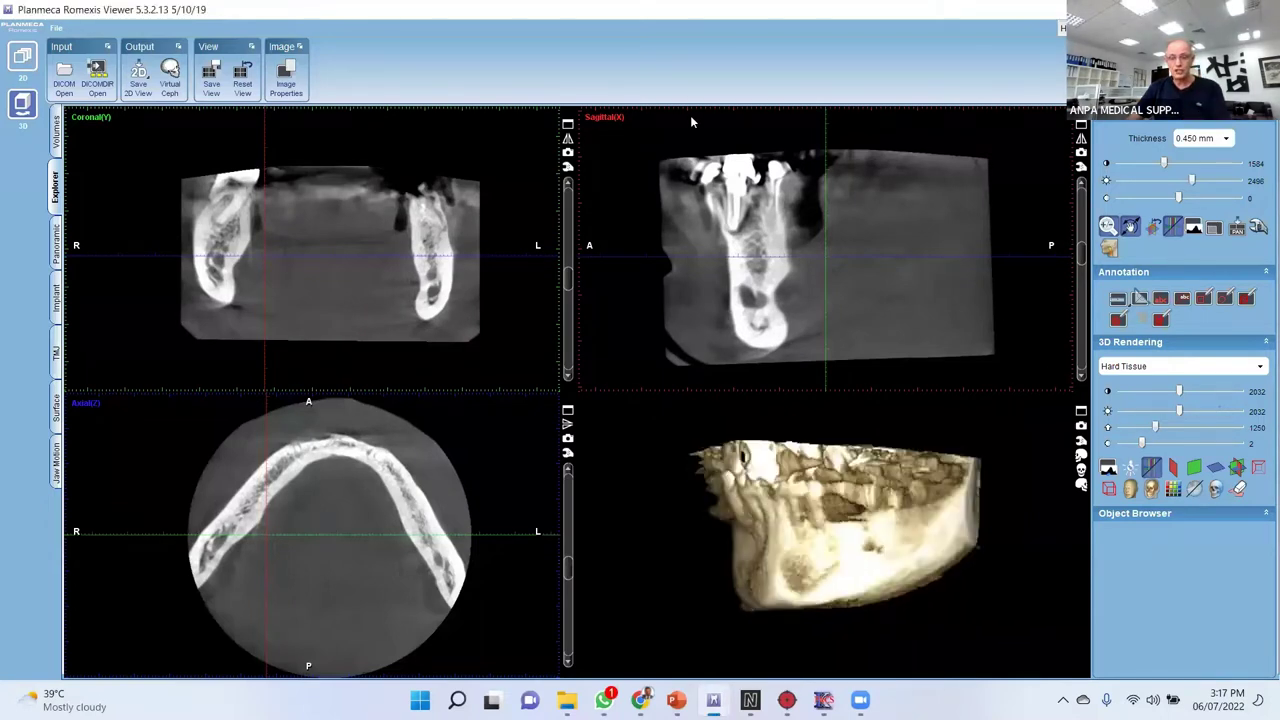
drag(736, 482, 611, 517)
drag(756, 498, 745, 491)
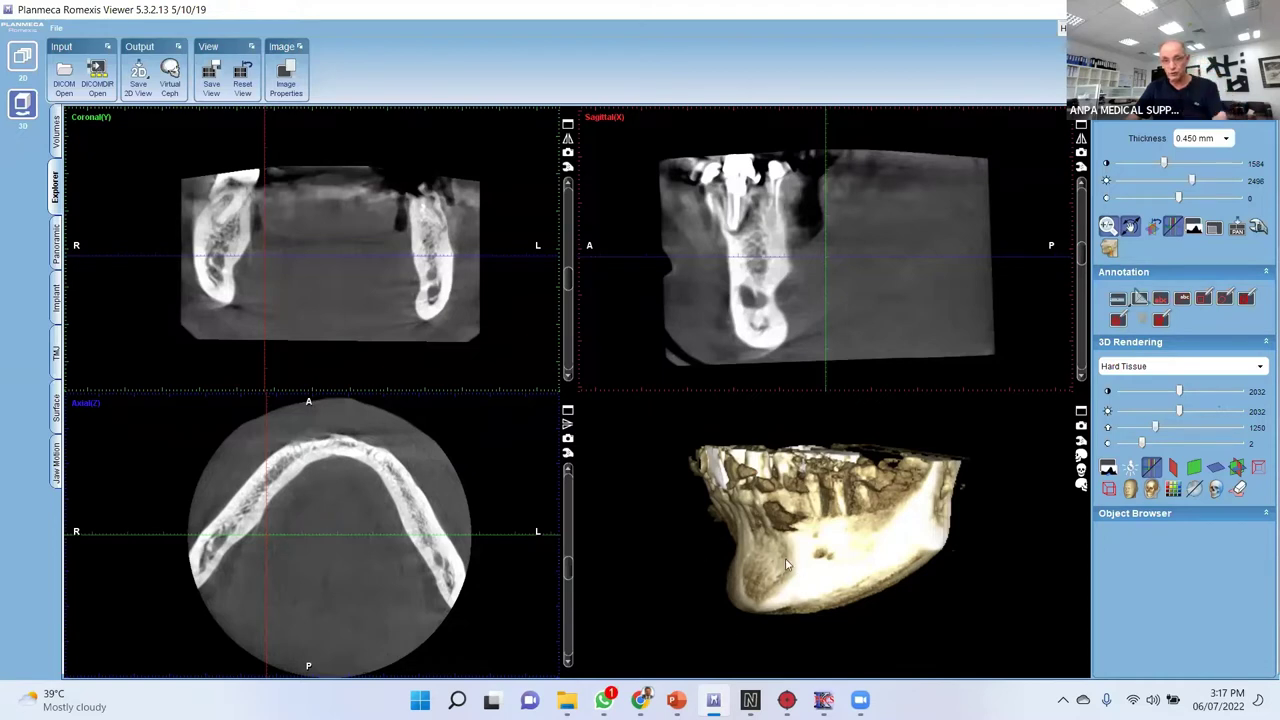
drag(805, 560, 993, 554)
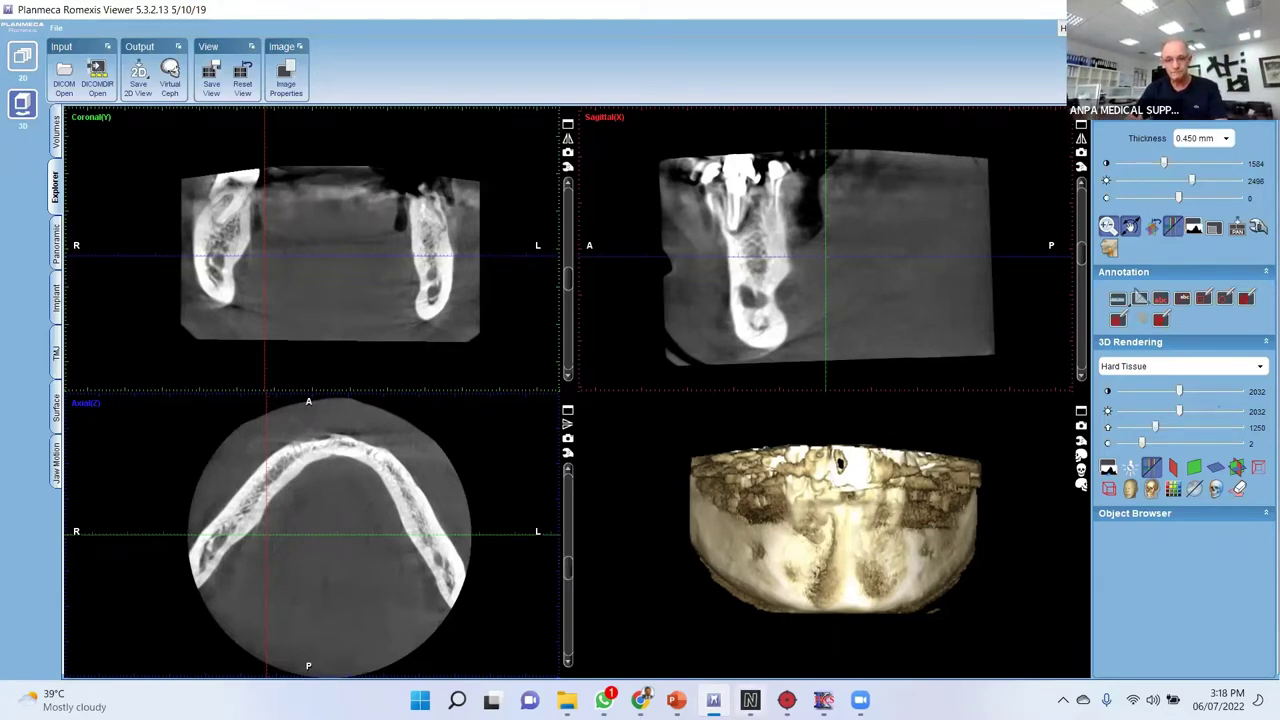
key(alt+Tab)
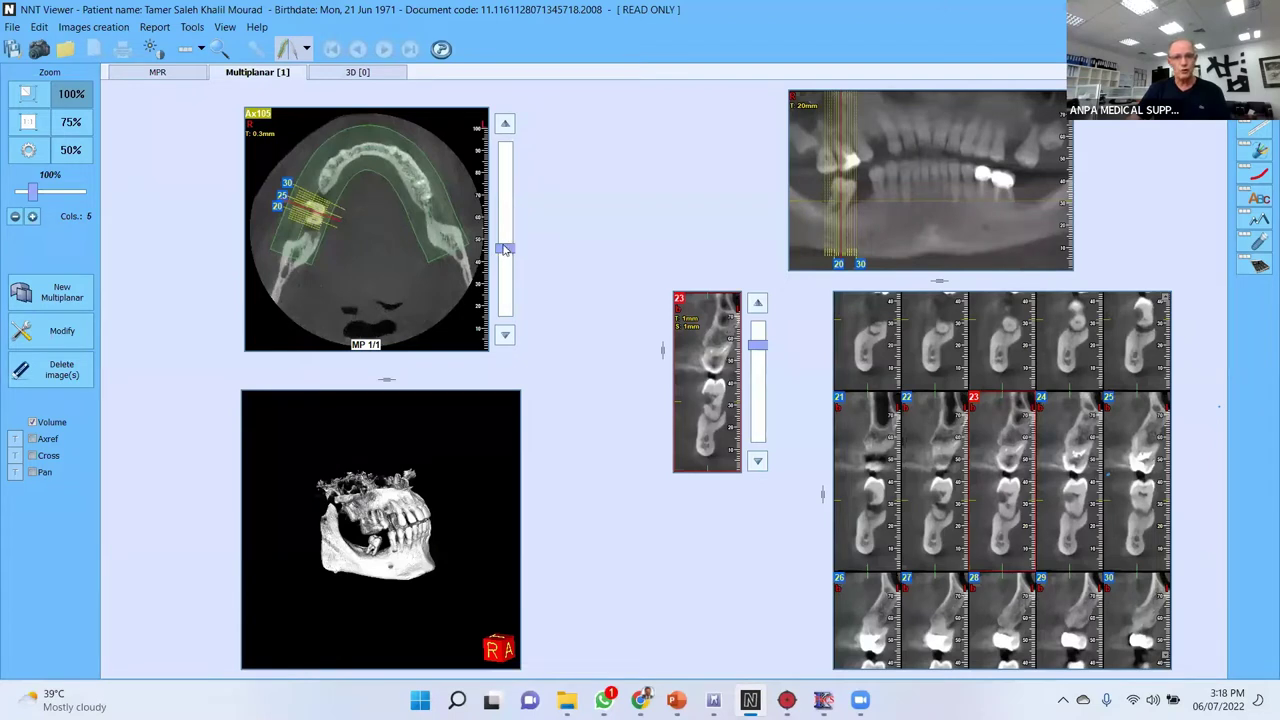
Lower the axial slice from Ax105 to about Ax78, then move the cross-sections from 21–30 to 71–80.
mouse_move(505, 250)
mouse_down()
mouse_move(503, 295)
mouse_move(500, 273)
mouse_up()
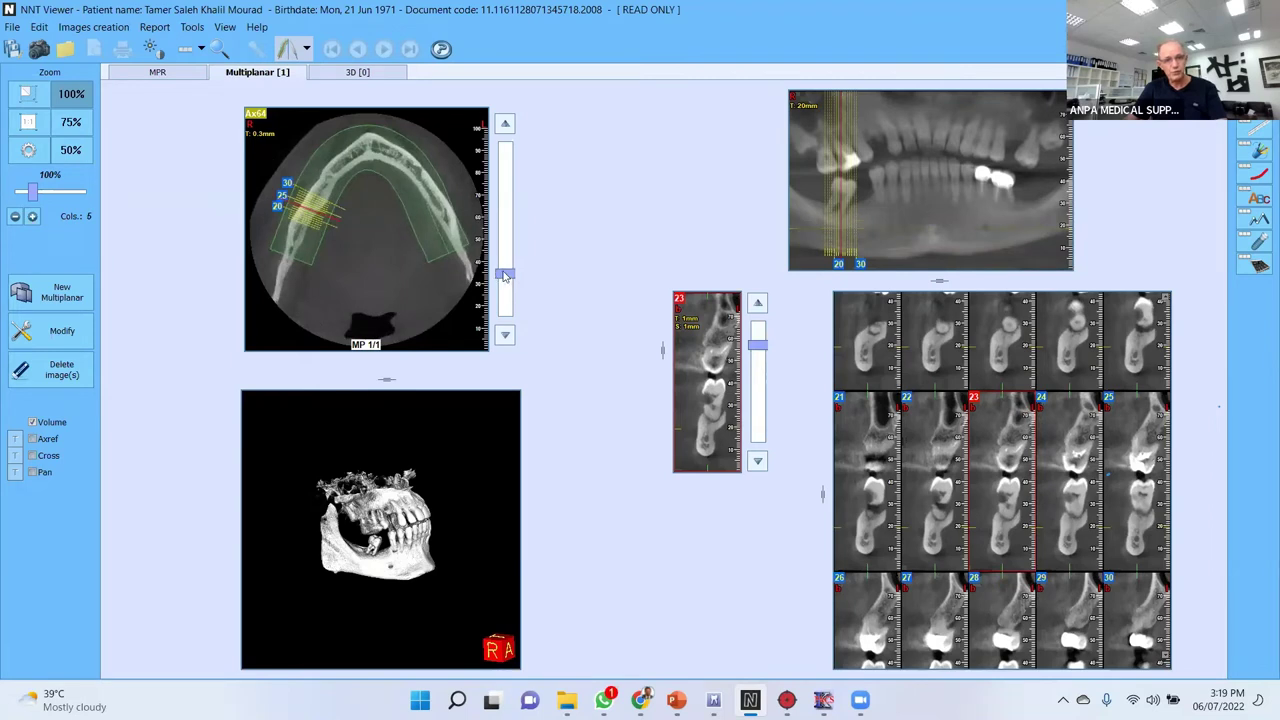
drag(506, 273, 505, 237)
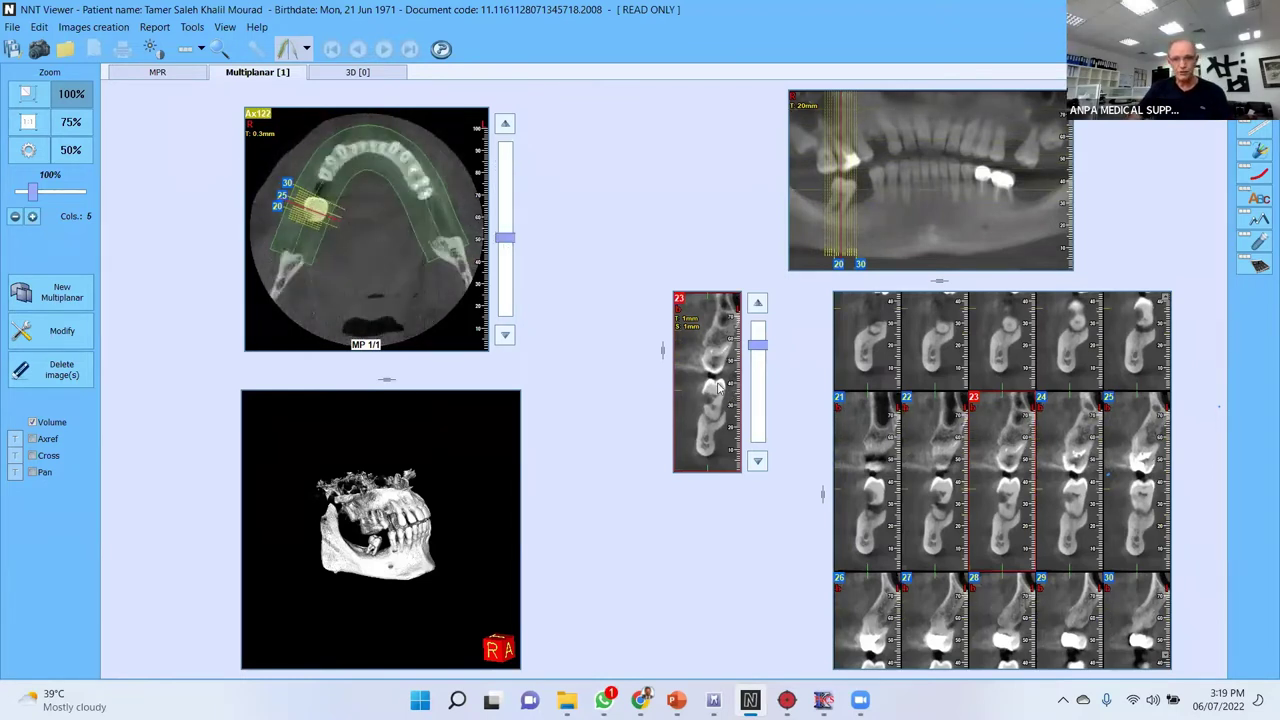
drag(759, 347, 757, 371)
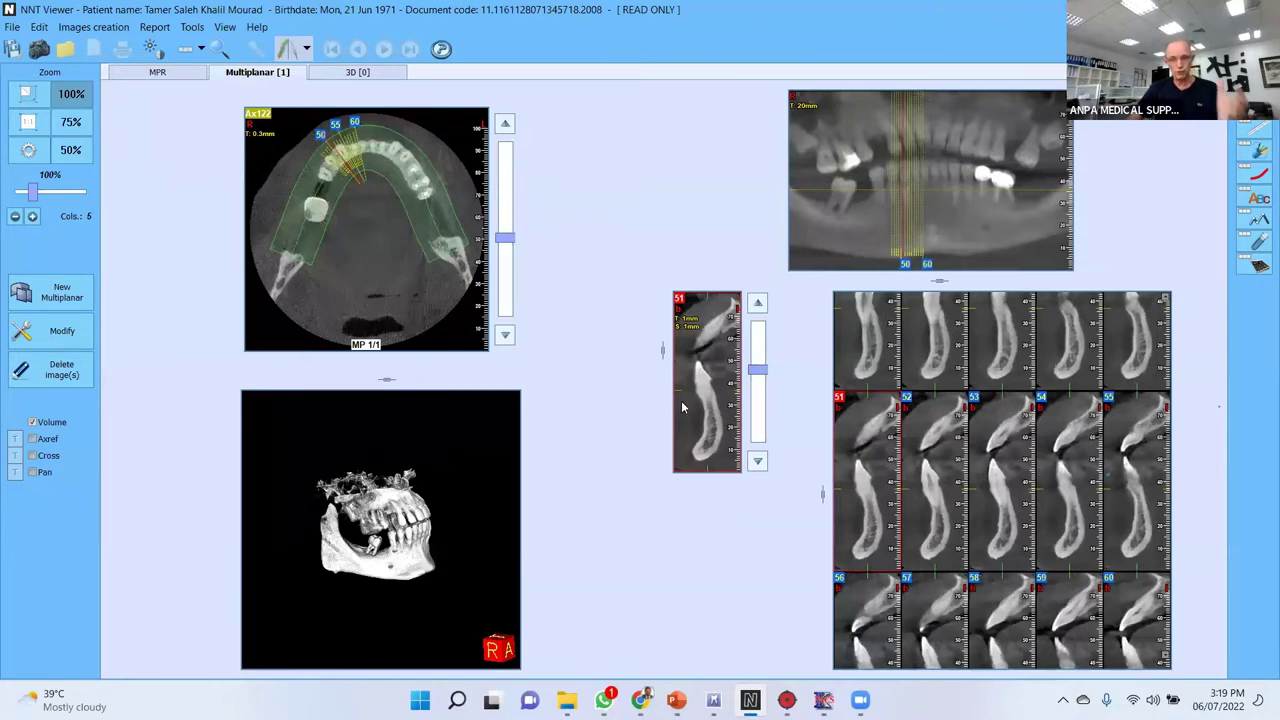
scroll(718, 400, down, 1)
scroll(718, 400, down, 13)
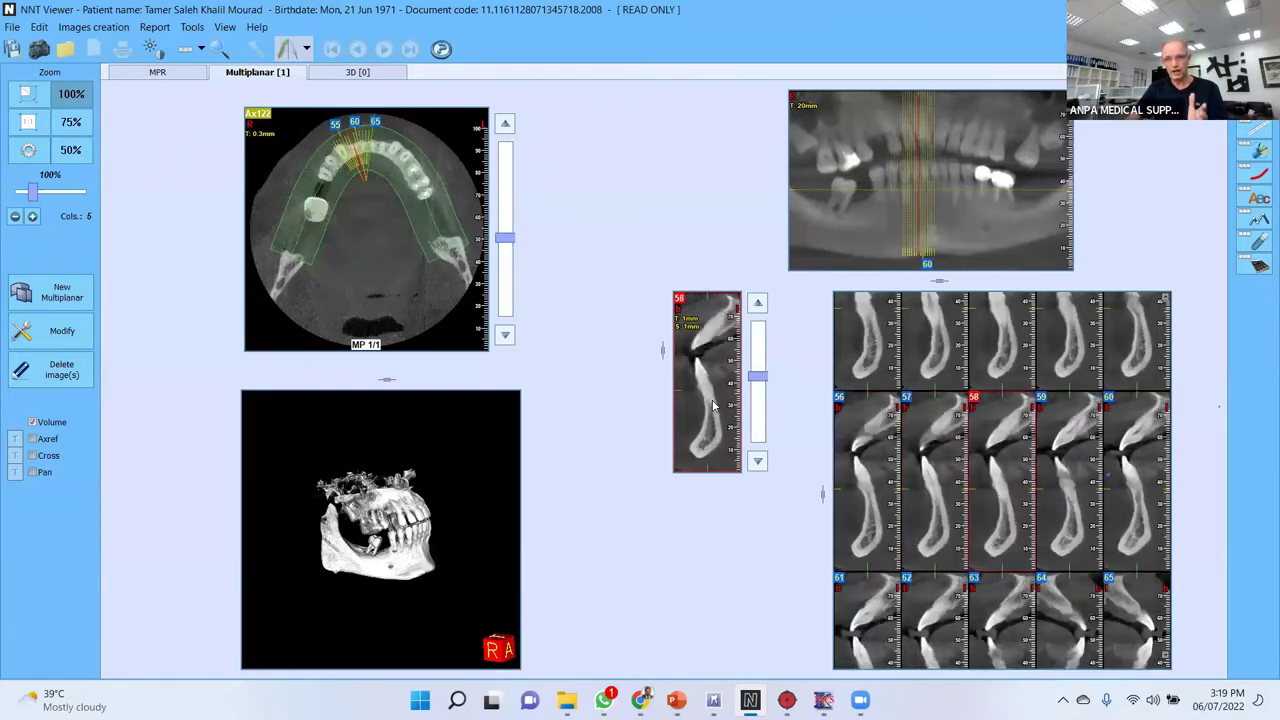
scroll(713, 405, down, 6)
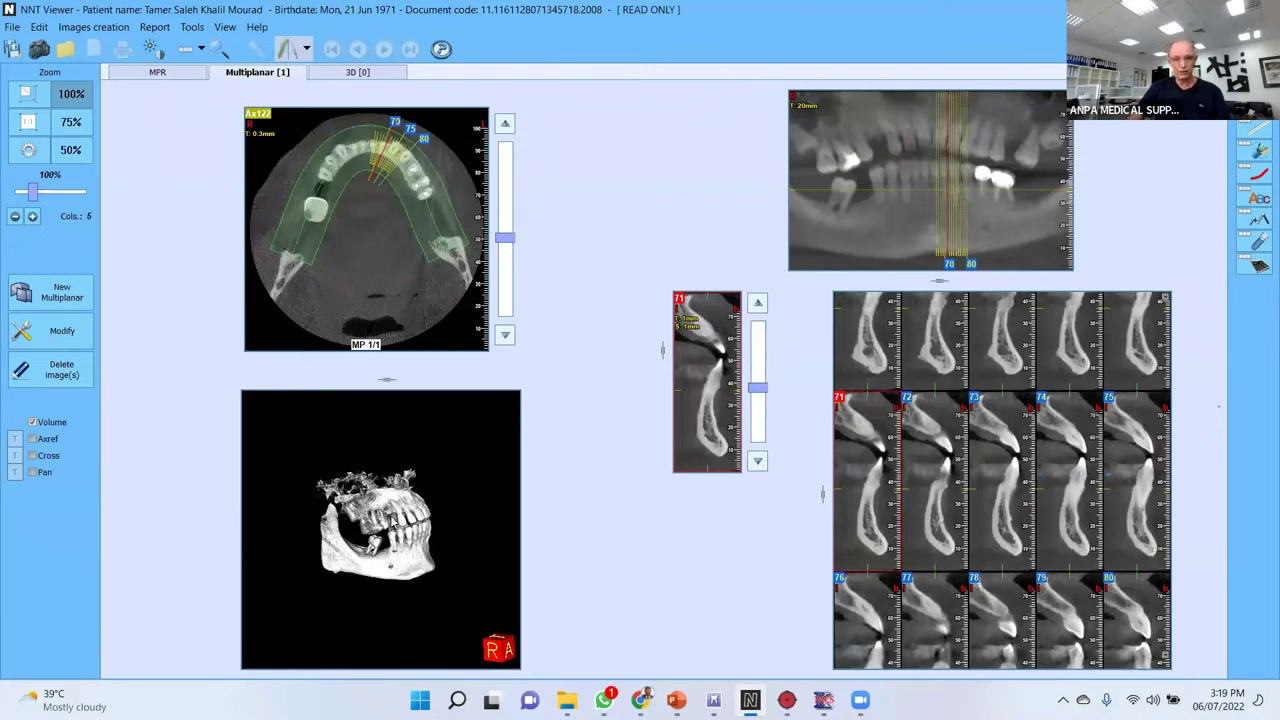
scroll(392, 525, down, 5)
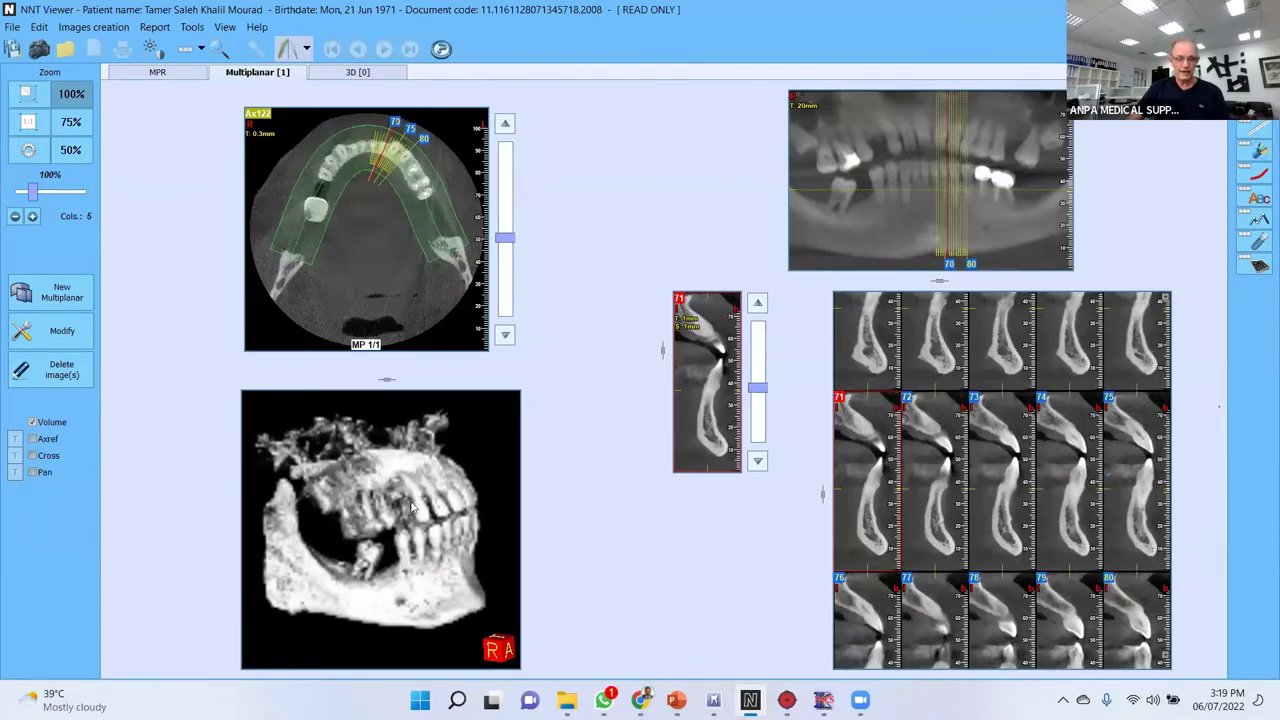
Rotate the 3-D skull through frontal and side views, then switch to the K-PACS skull study.
drag(449, 500, 422, 527)
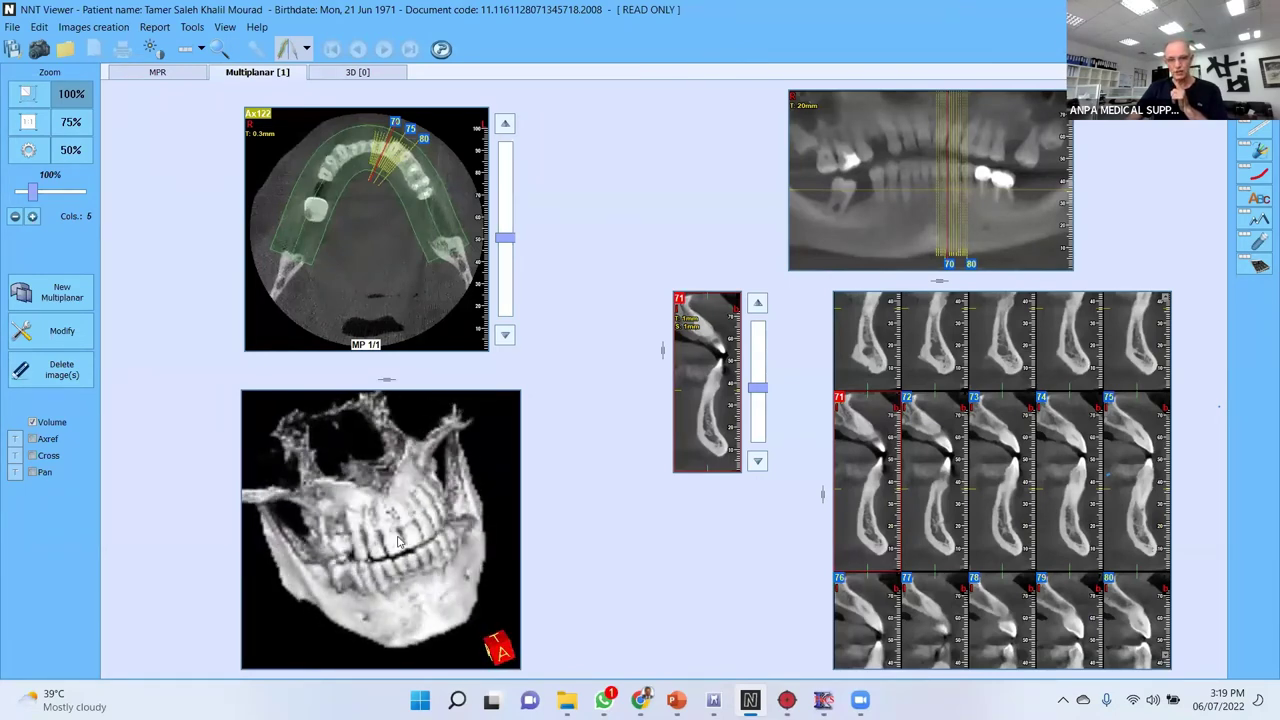
drag(398, 541, 450, 542)
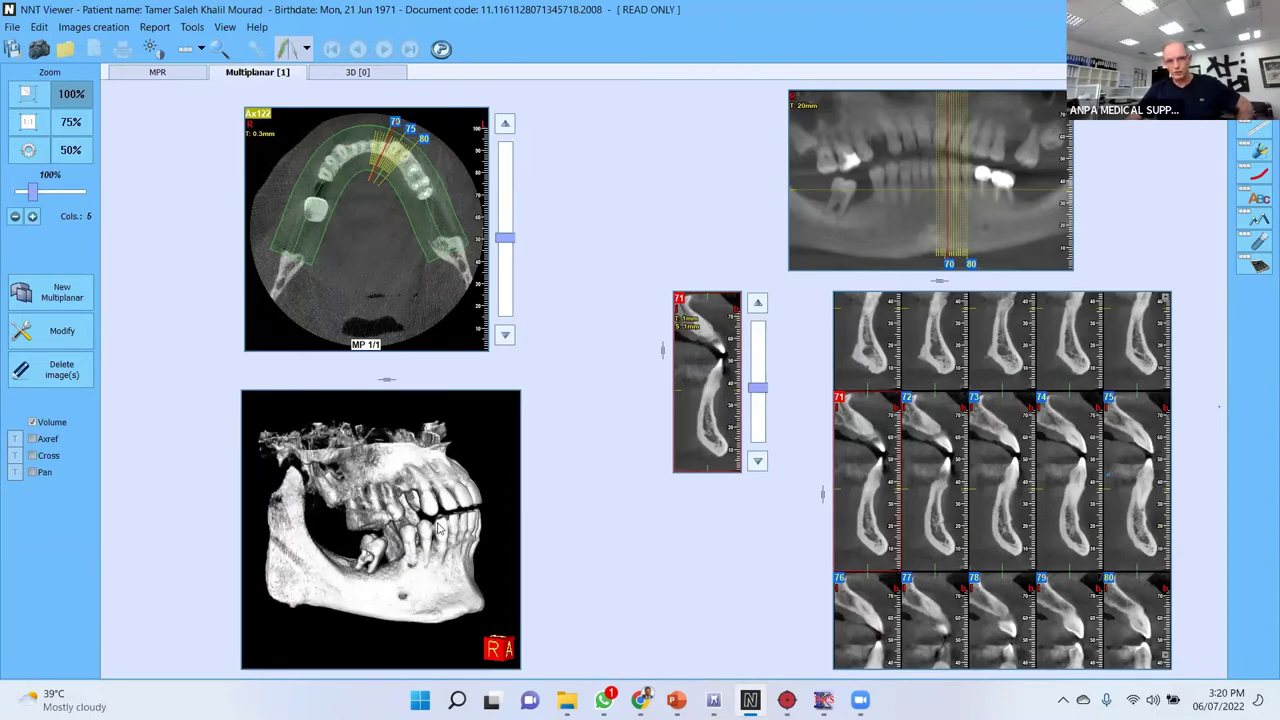
drag(437, 527, 362, 553)
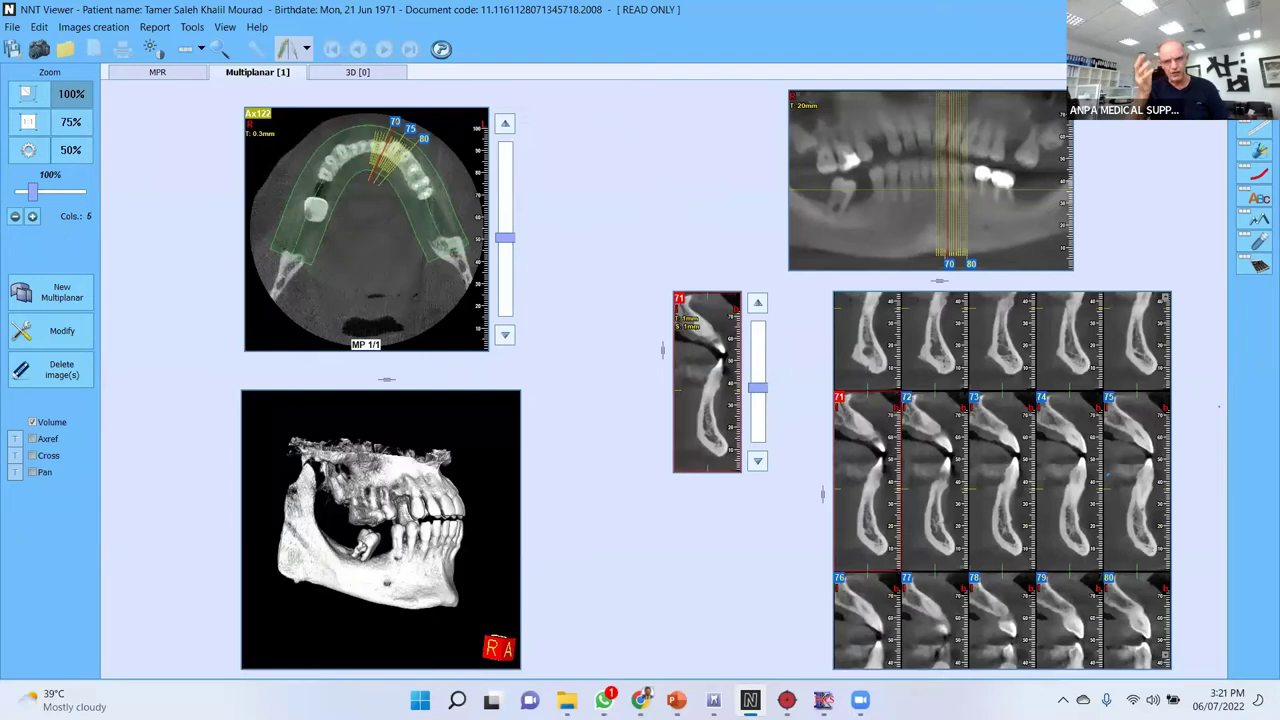
click(823, 700)
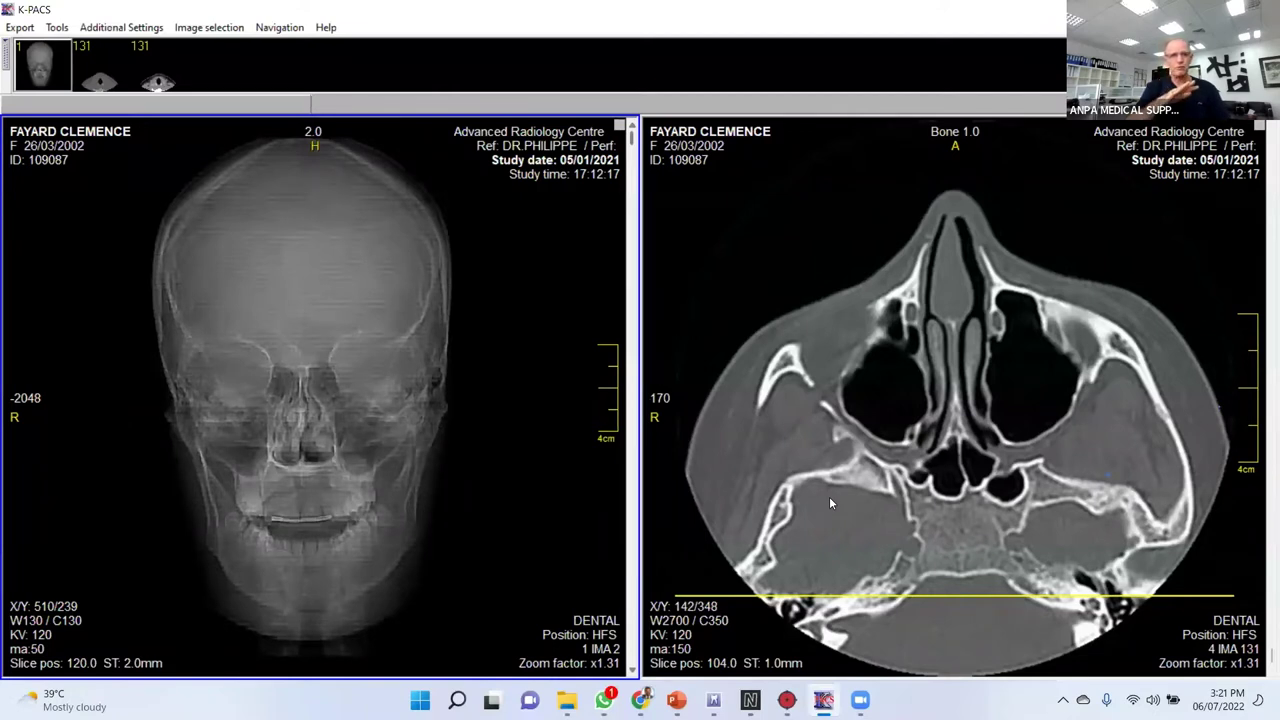
right_click(298, 460)
click(312, 469)
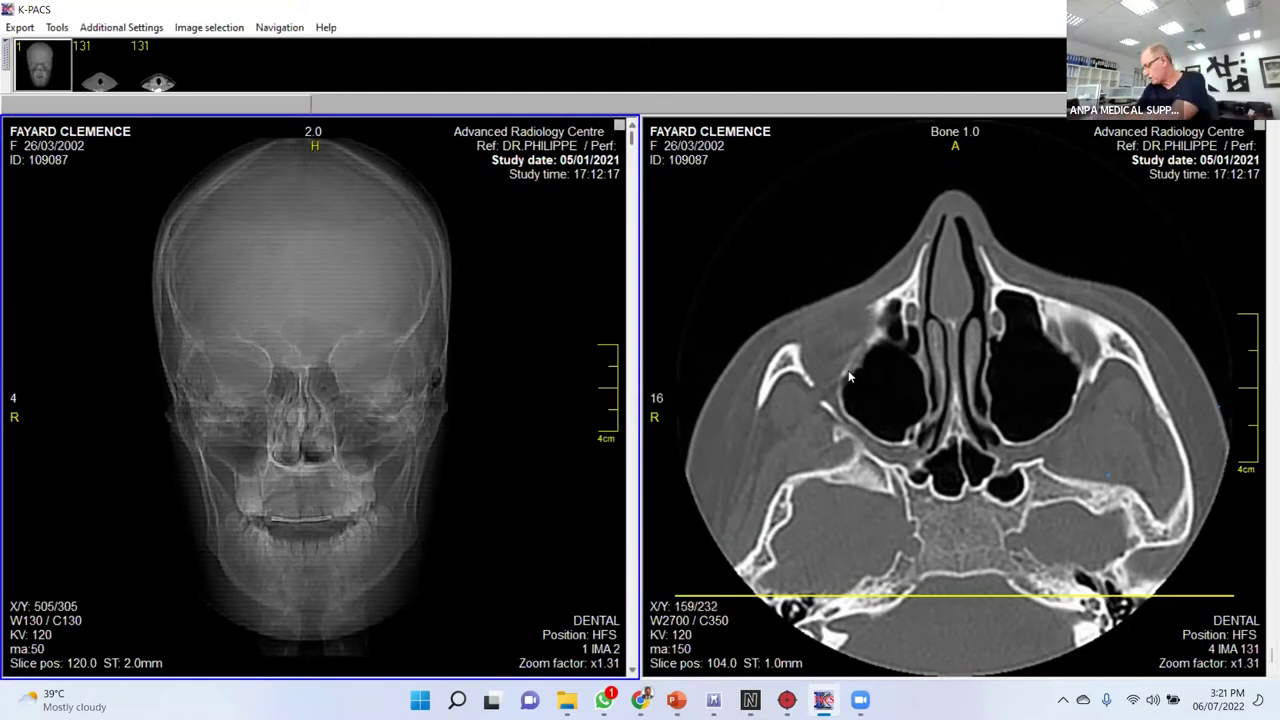
Activate the axial series and scroll its slices to the nasal level at 97.6 mm.
click(930, 400)
scroll(932, 402, down, 6)
scroll(936, 403, up, 3)
scroll(940, 405, down, 1)
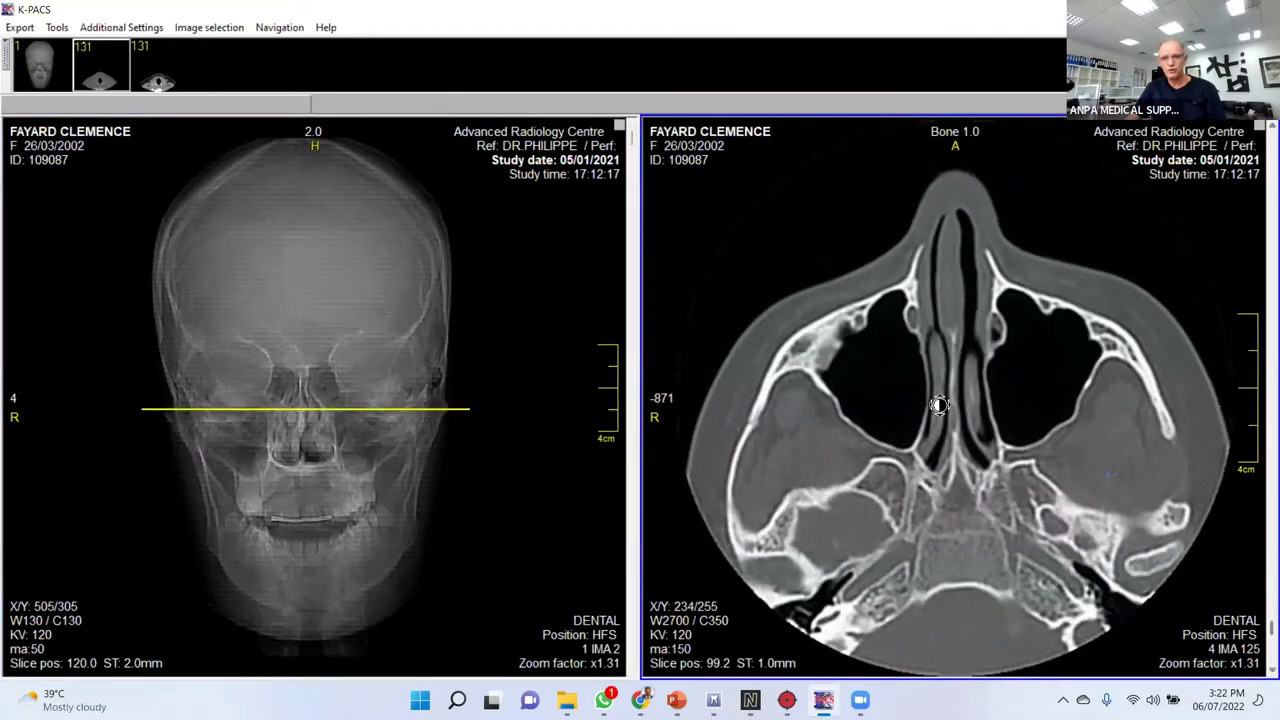
scroll(939, 404, down, 16)
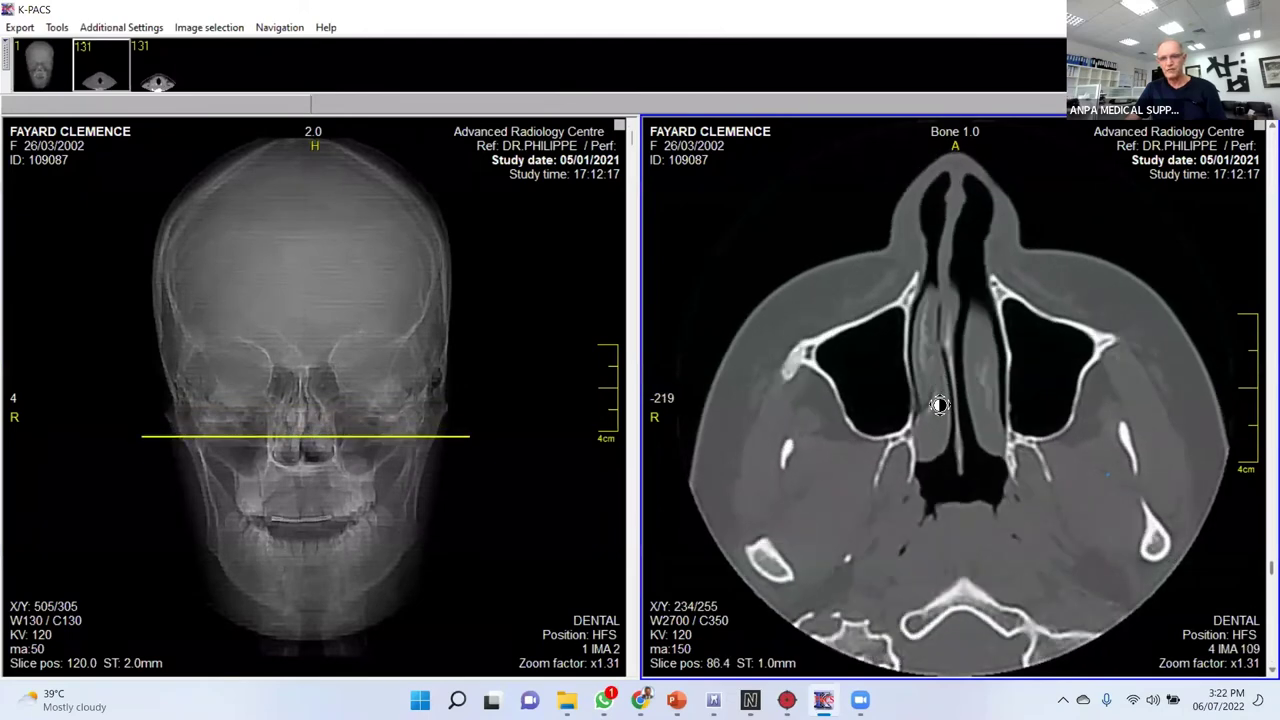
scroll(939, 404, up, 15)
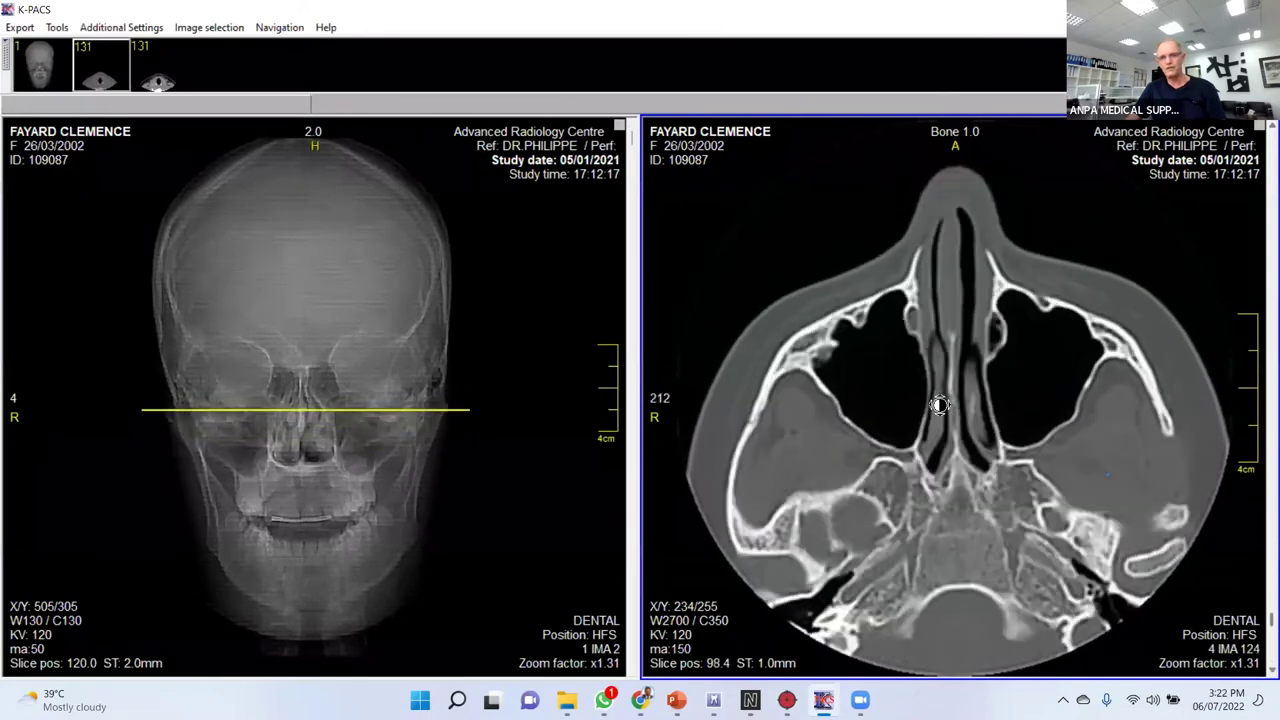
scroll(939, 404, up, 7)
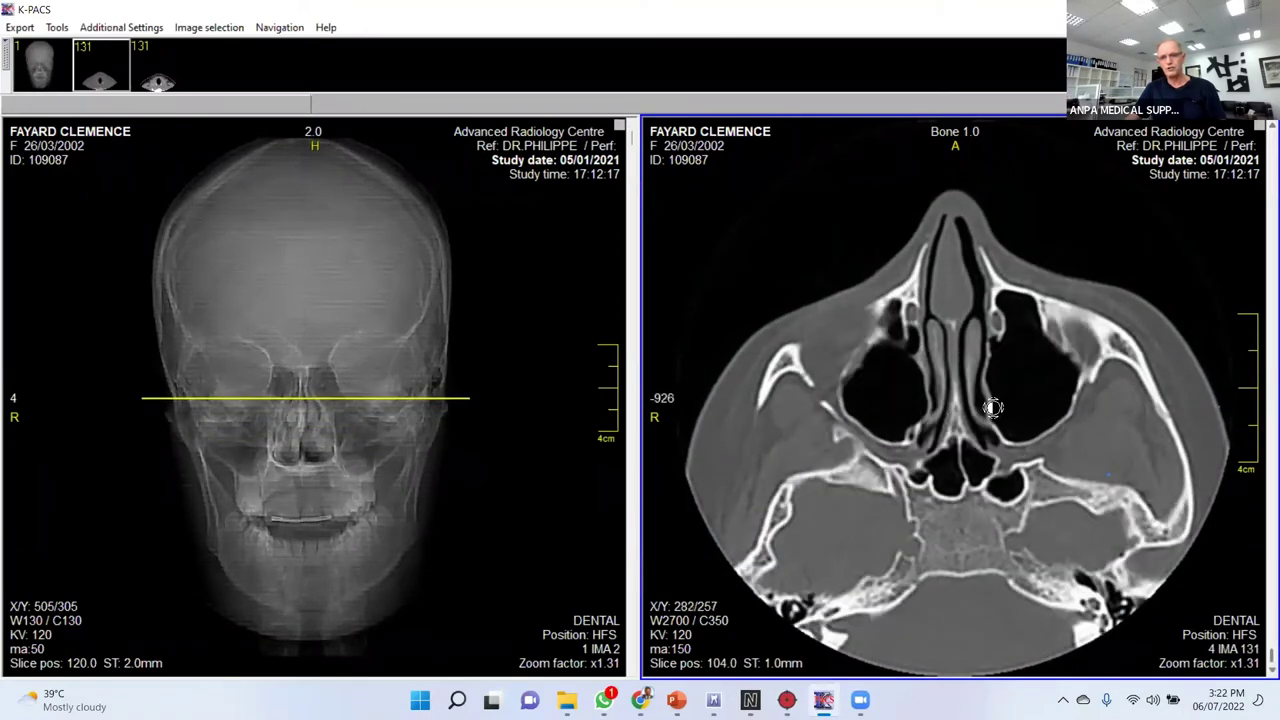
scroll(992, 407, down, 16)
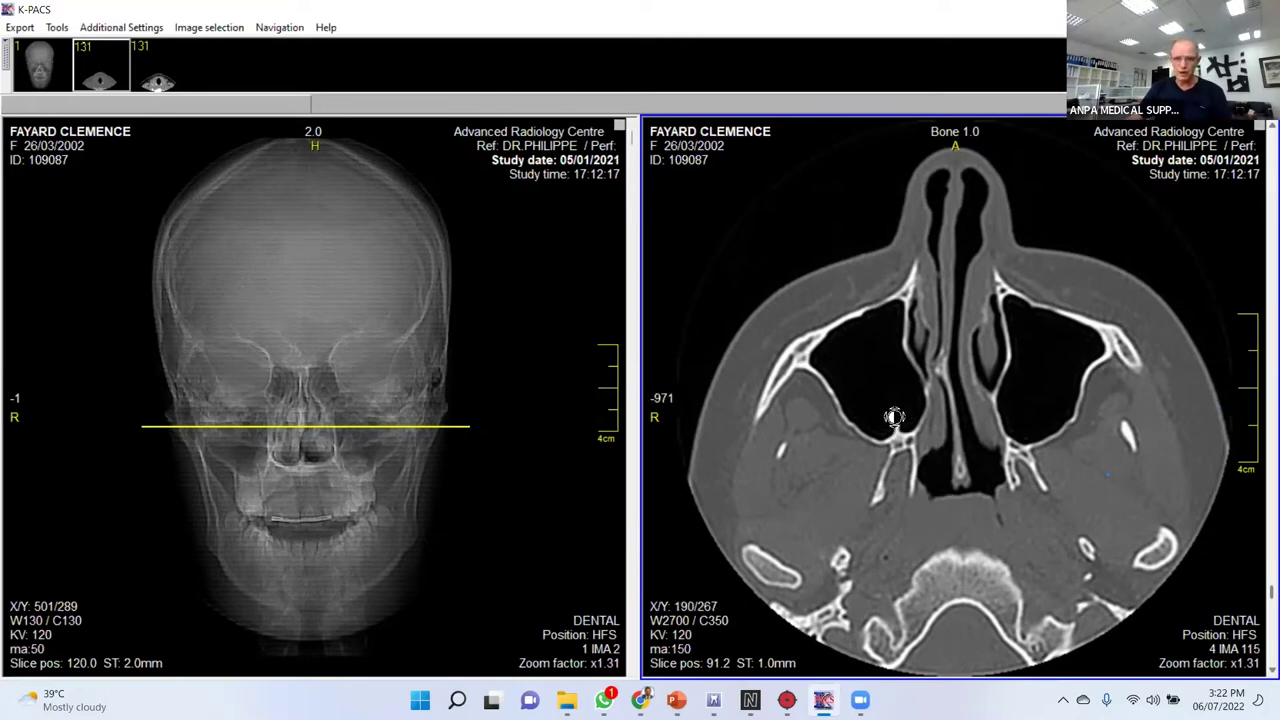
scroll(947, 405, down, 7)
scroll(947, 405, down, 3)
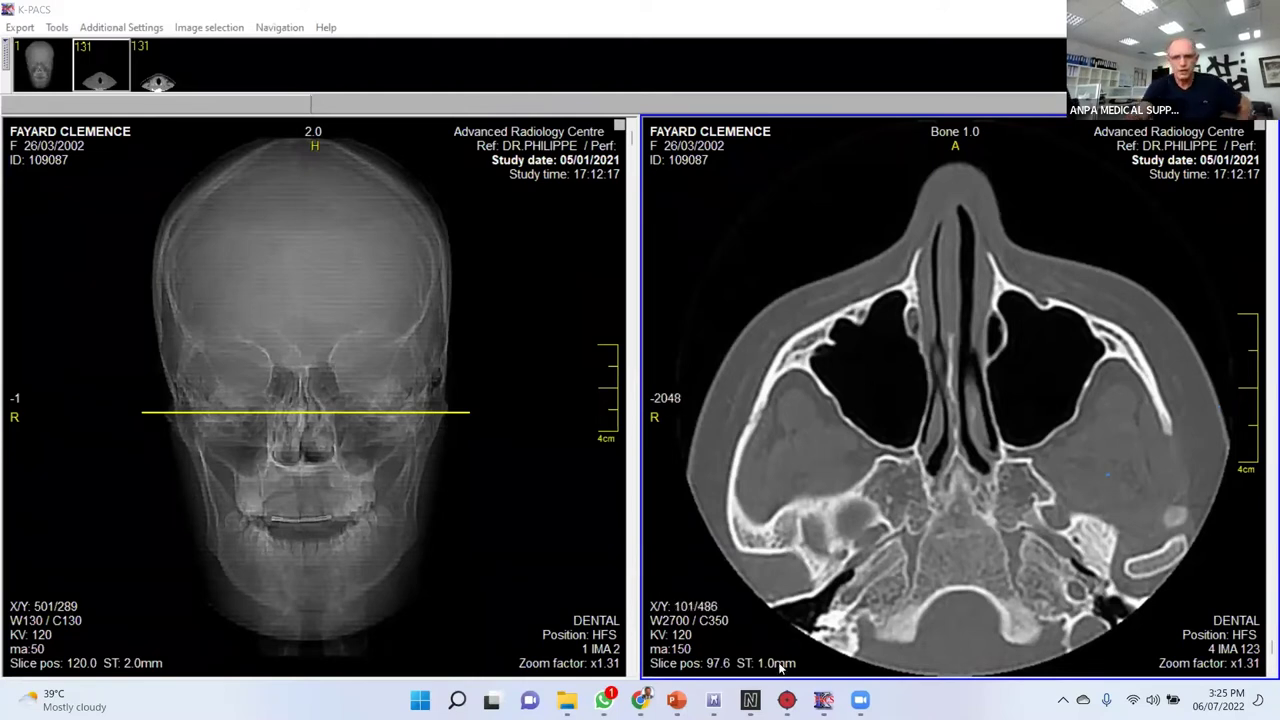
Switch to the CESAR Mandible case showing the axial lower-jaw slice.
mouse_move(780, 655)
click(787, 700)
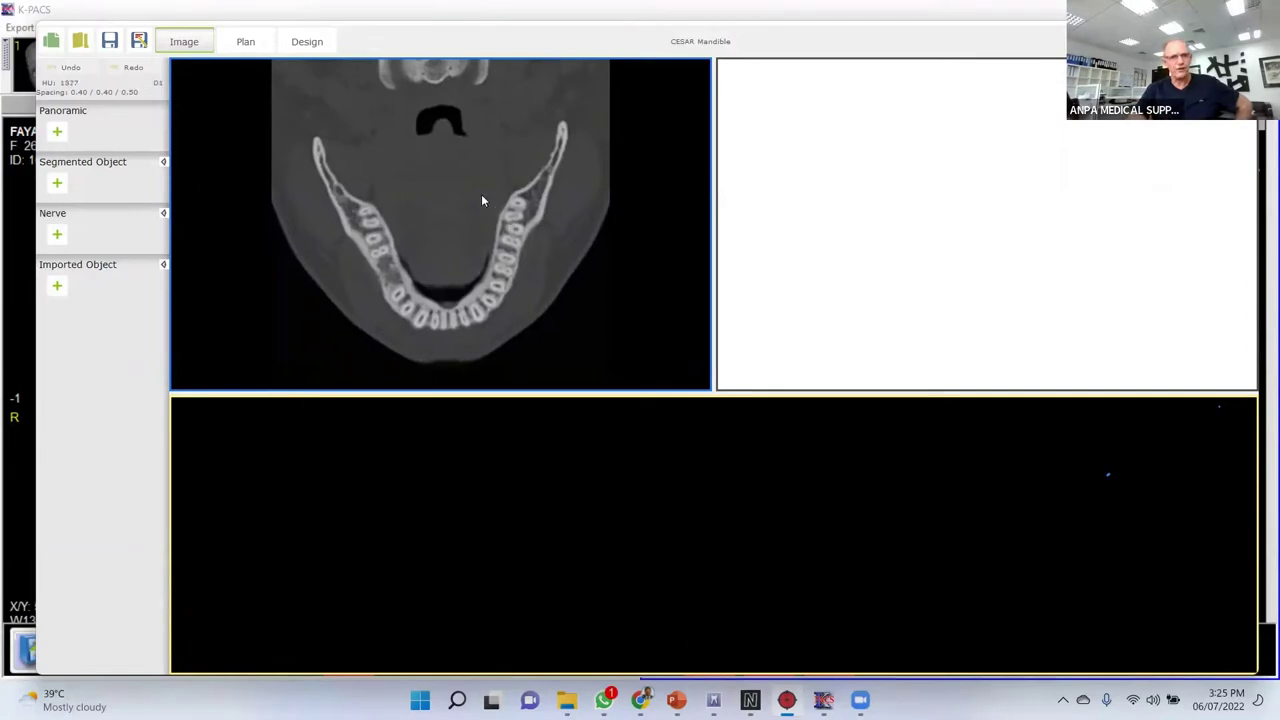
Trace an eight-point panoramic curve from the left to the right ramus and validate it.
click(58, 134)
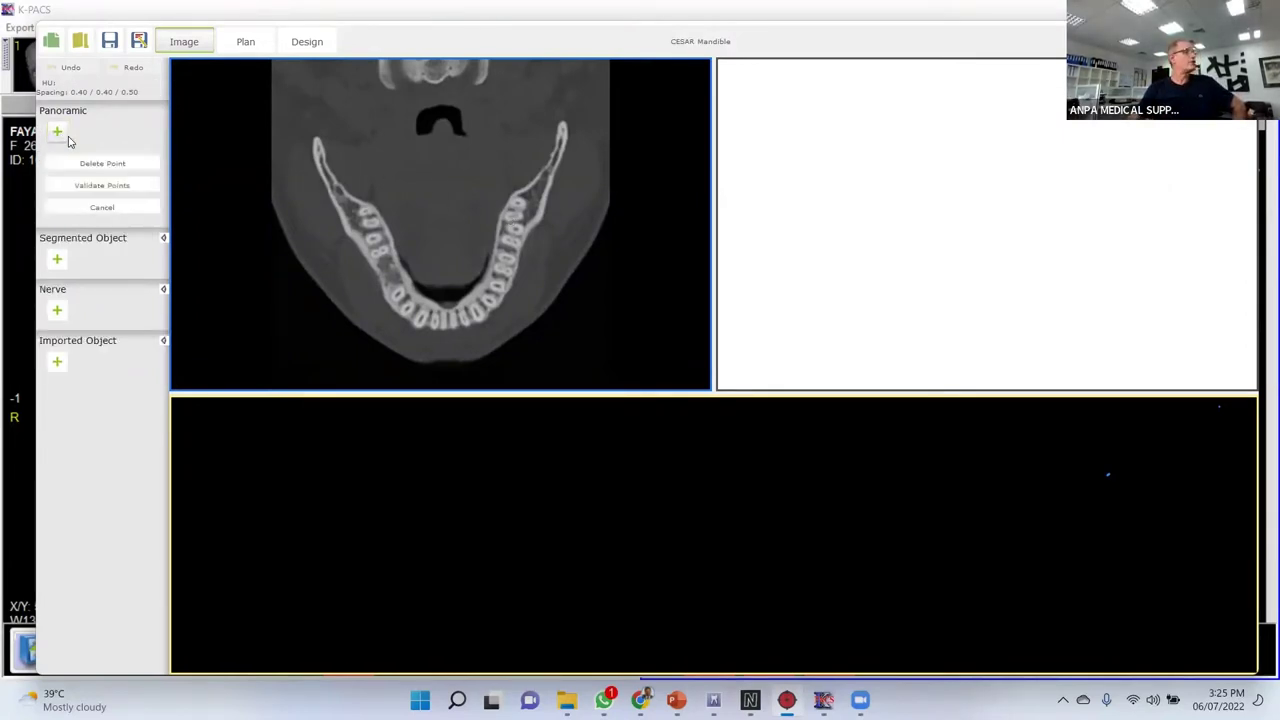
click(321, 150)
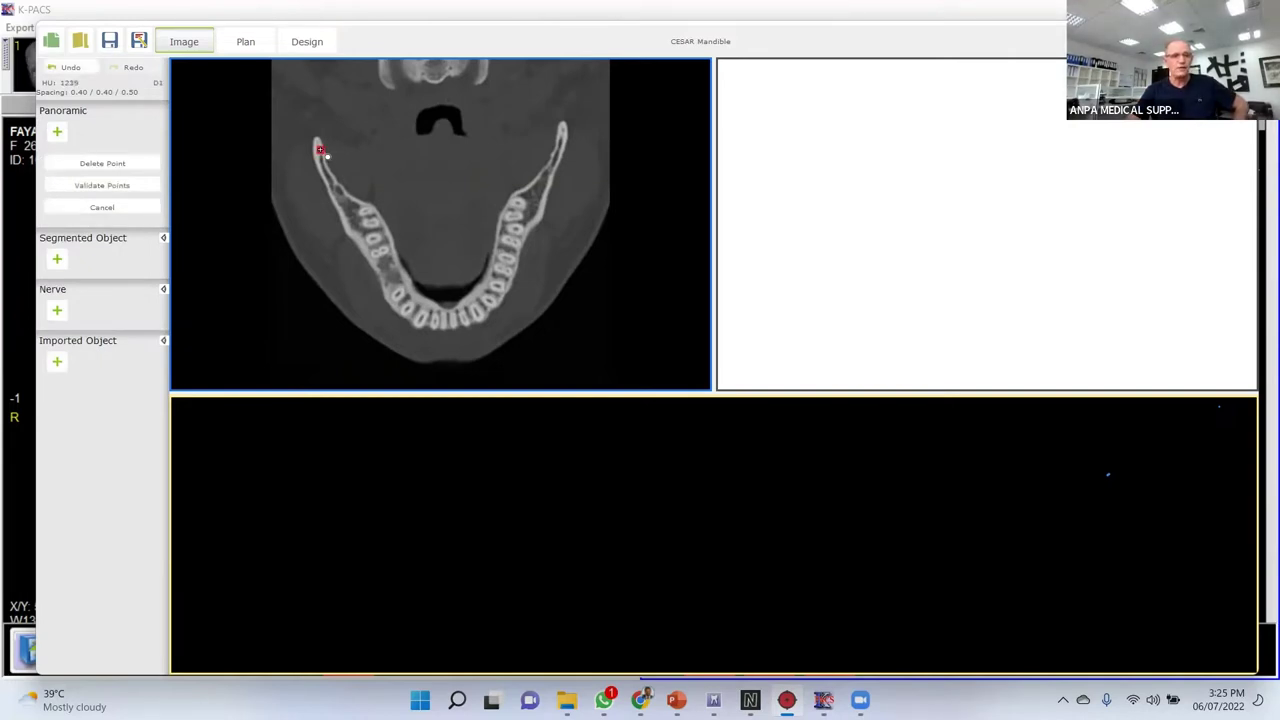
click(369, 240)
click(401, 303)
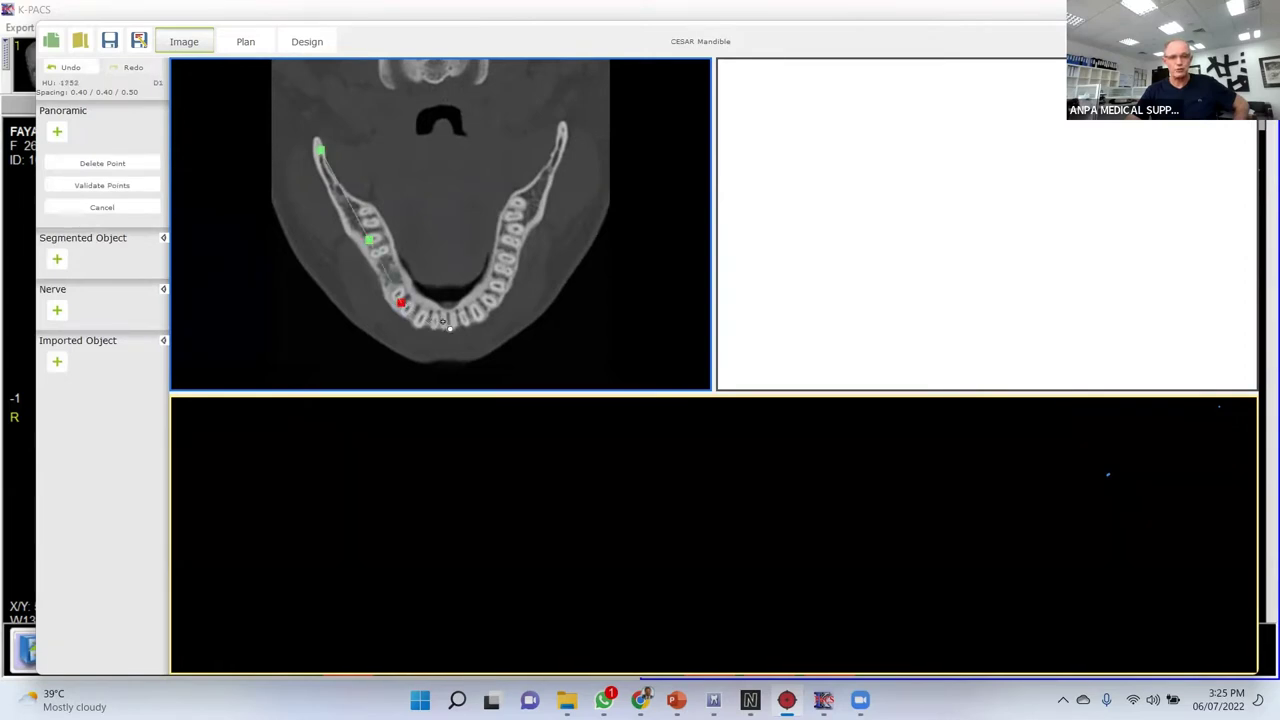
click(443, 322)
click(492, 297)
click(512, 240)
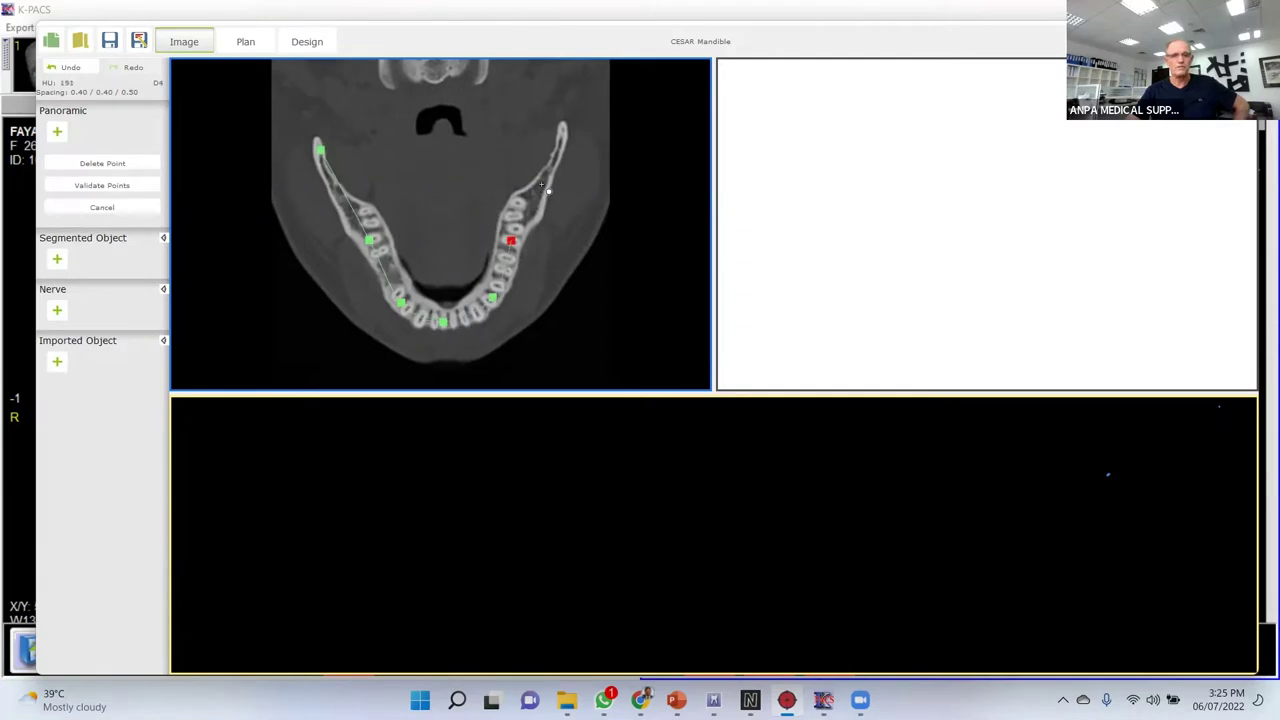
click(541, 184)
double_click(561, 130)
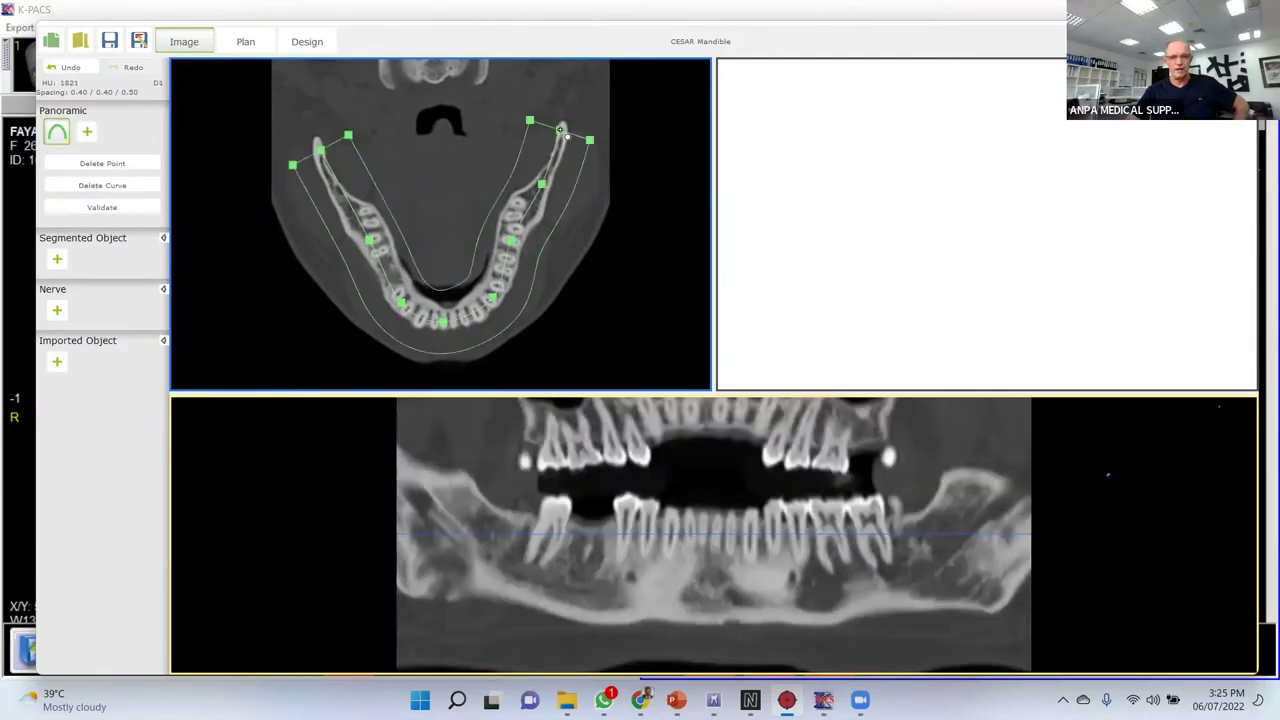
click(136, 211)
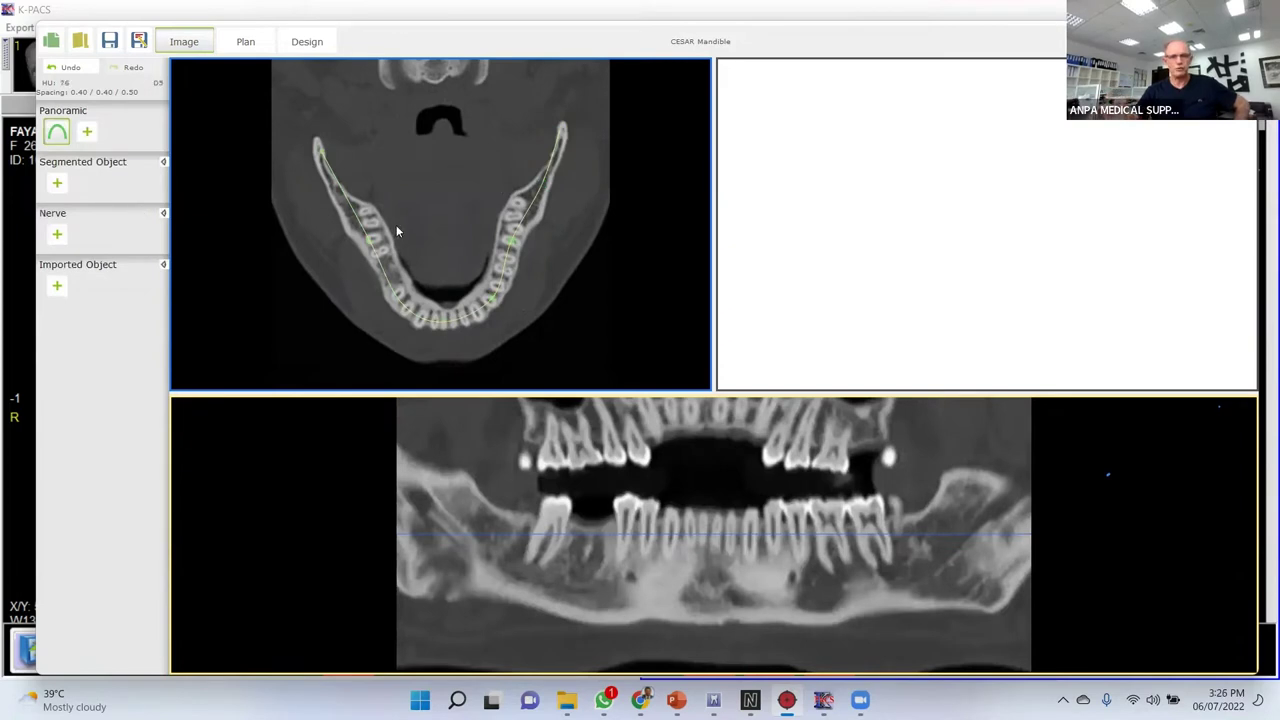
Add a new segmented object using the Bone preset threshold 500–3071.
click(57, 183)
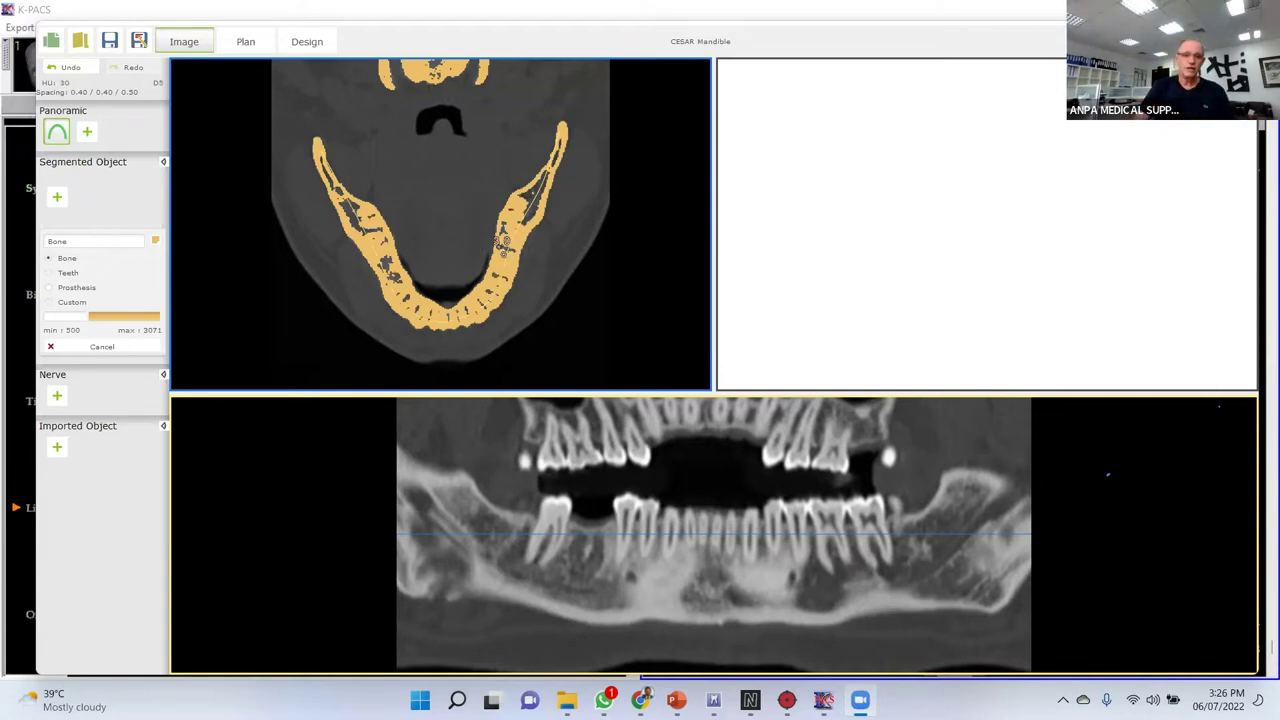
Create the Bone 500 object from the mandible in the axial view and turn it to an oblique side view.
click(503, 258)
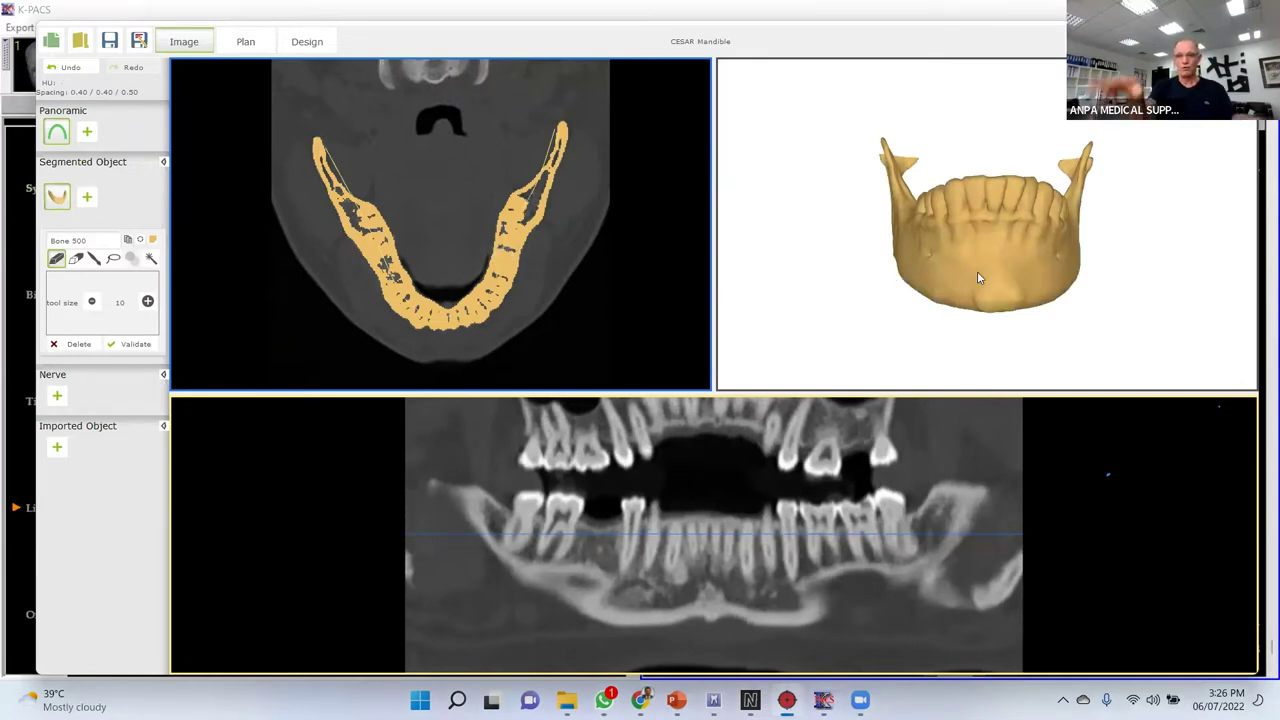
drag(977, 271, 1017, 312)
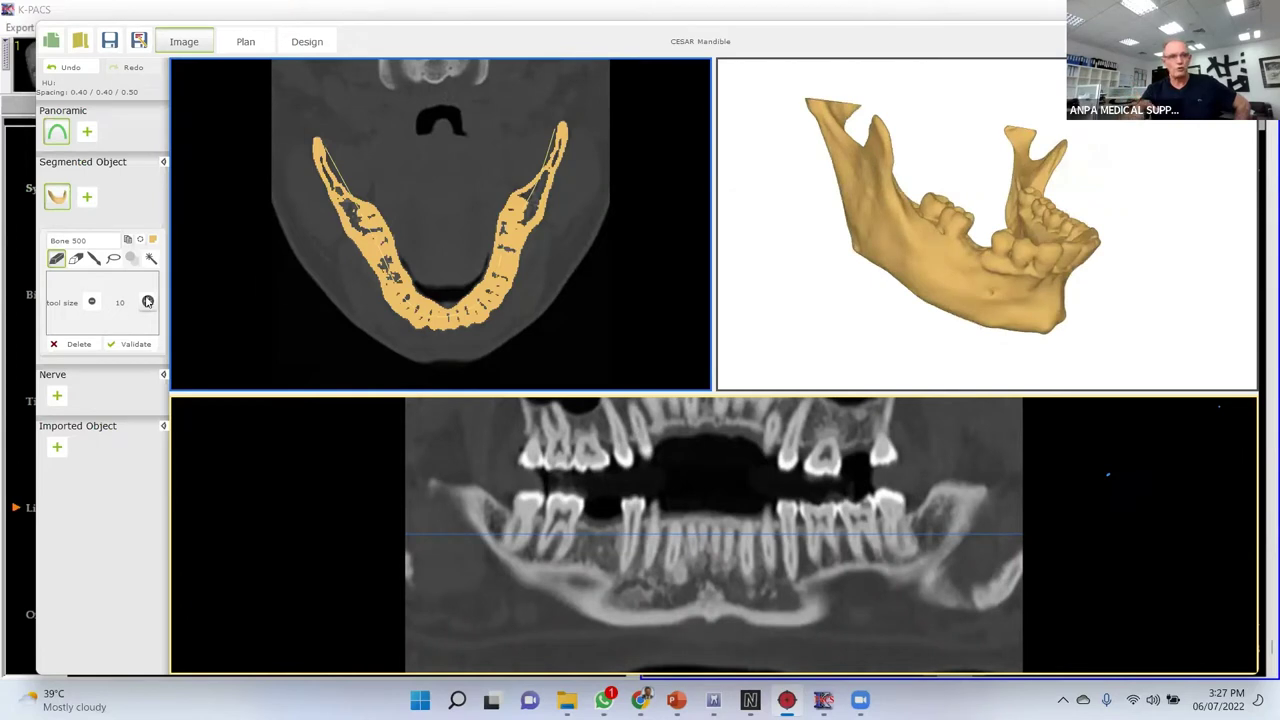
Start a new segmented object, choose its colour and switch it to the Teeth preset.
click(87, 197)
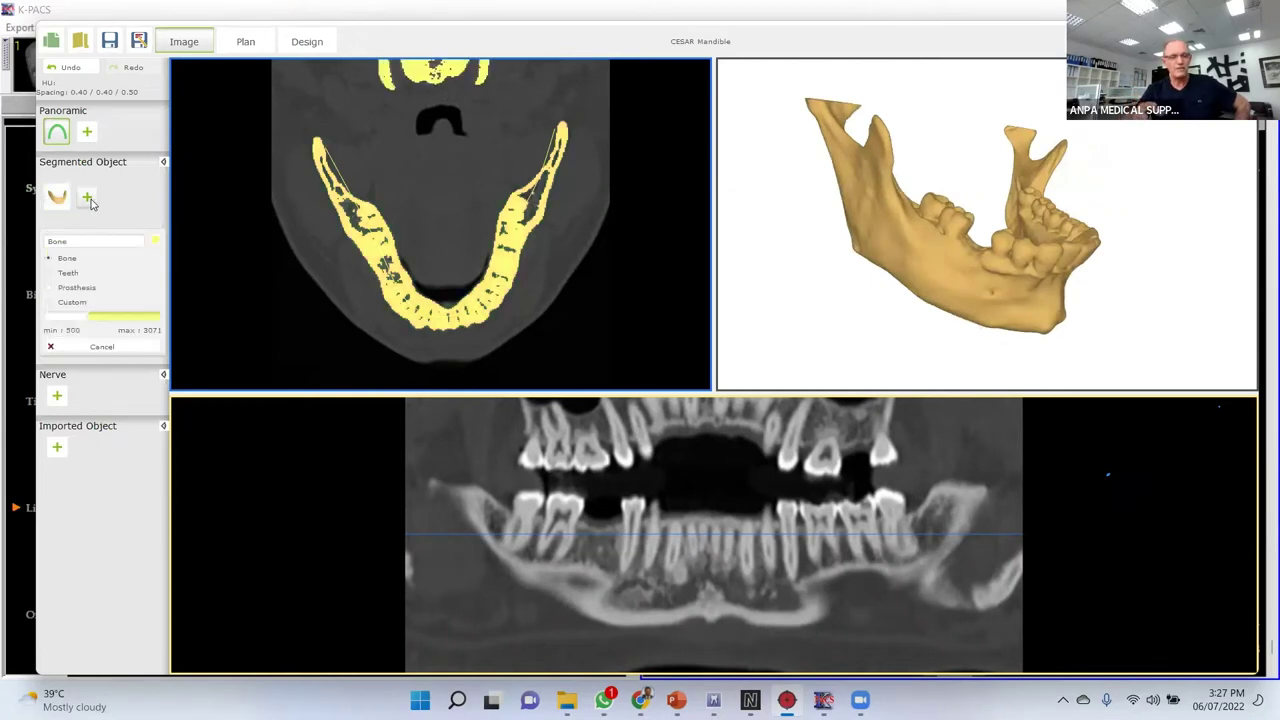
click(155, 243)
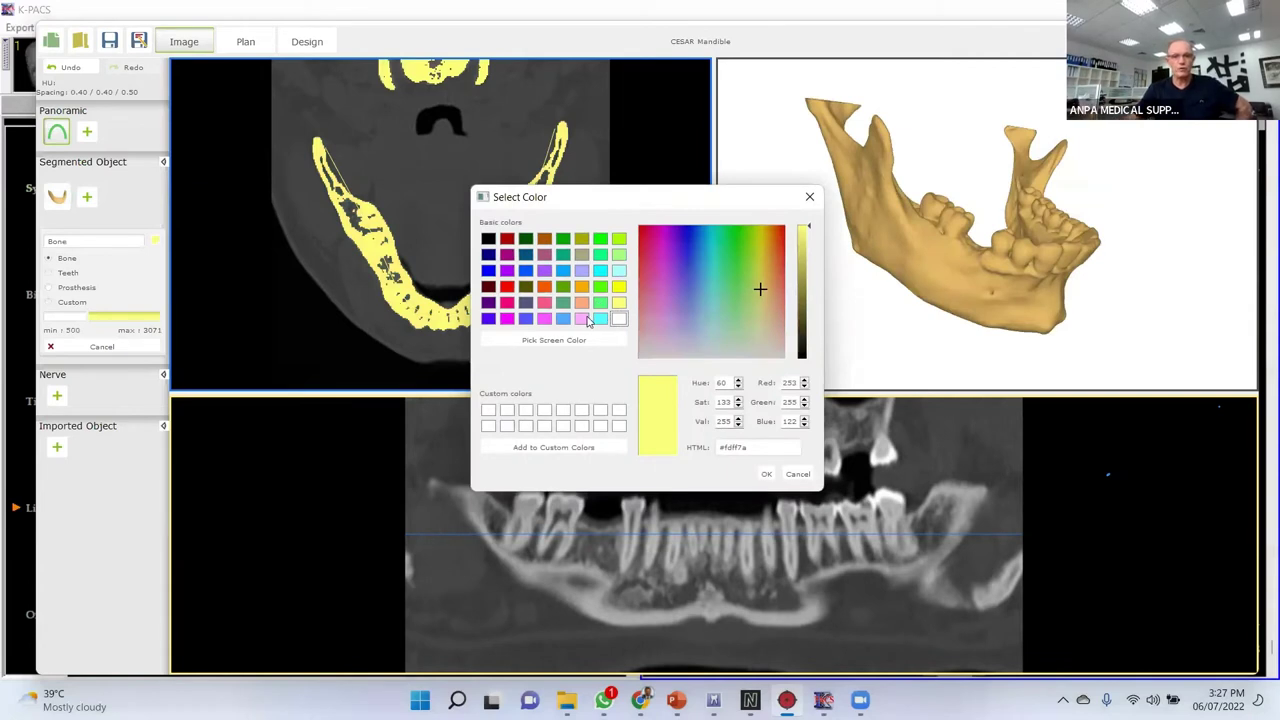
click(582, 318)
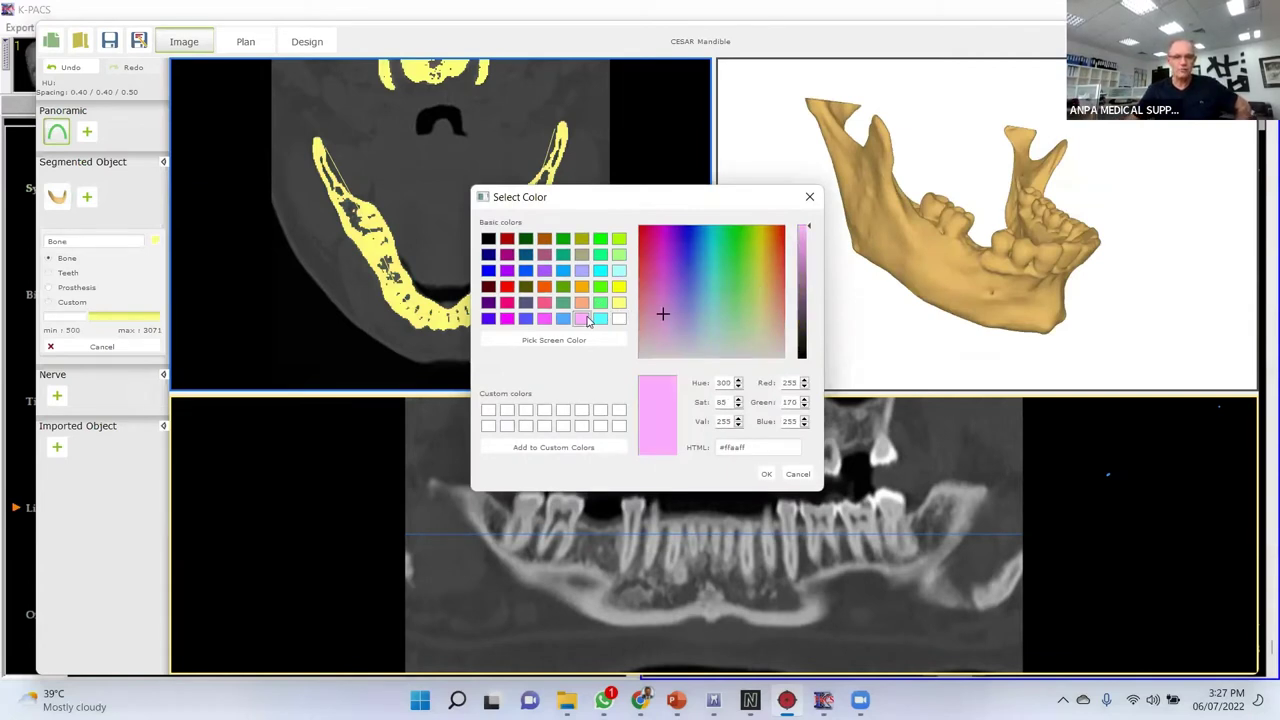
click(766, 474)
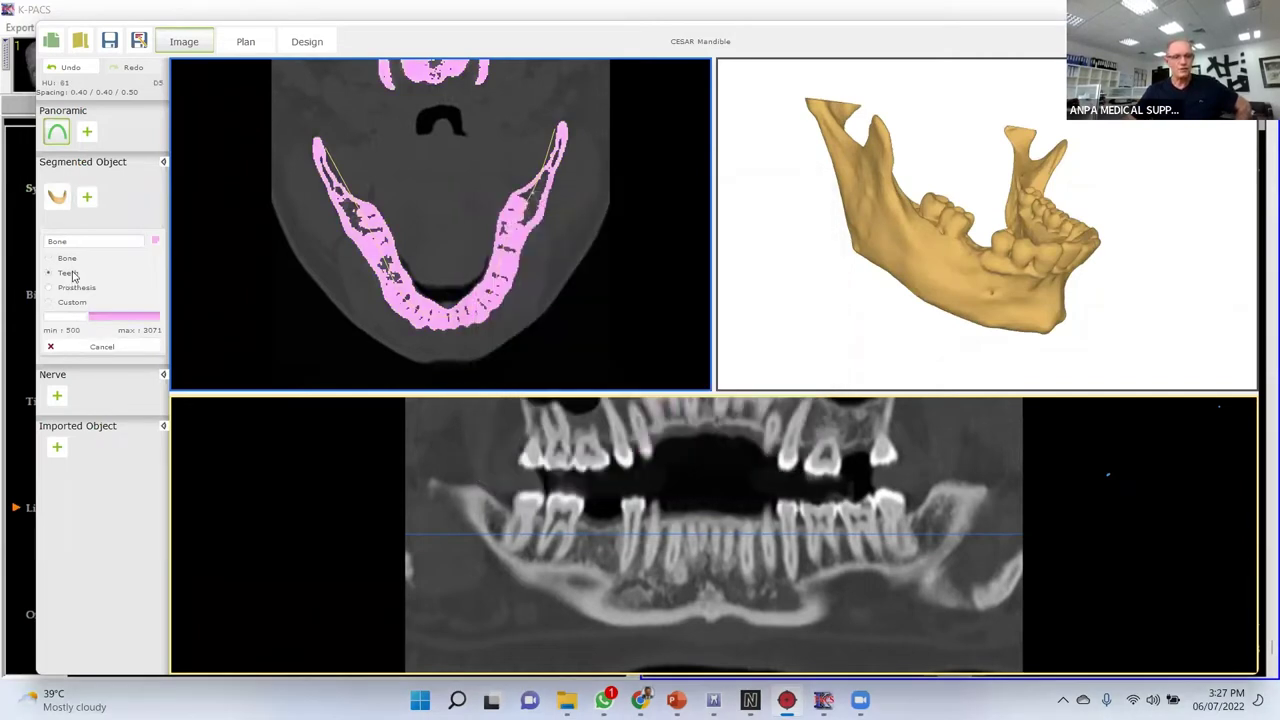
click(67, 273)
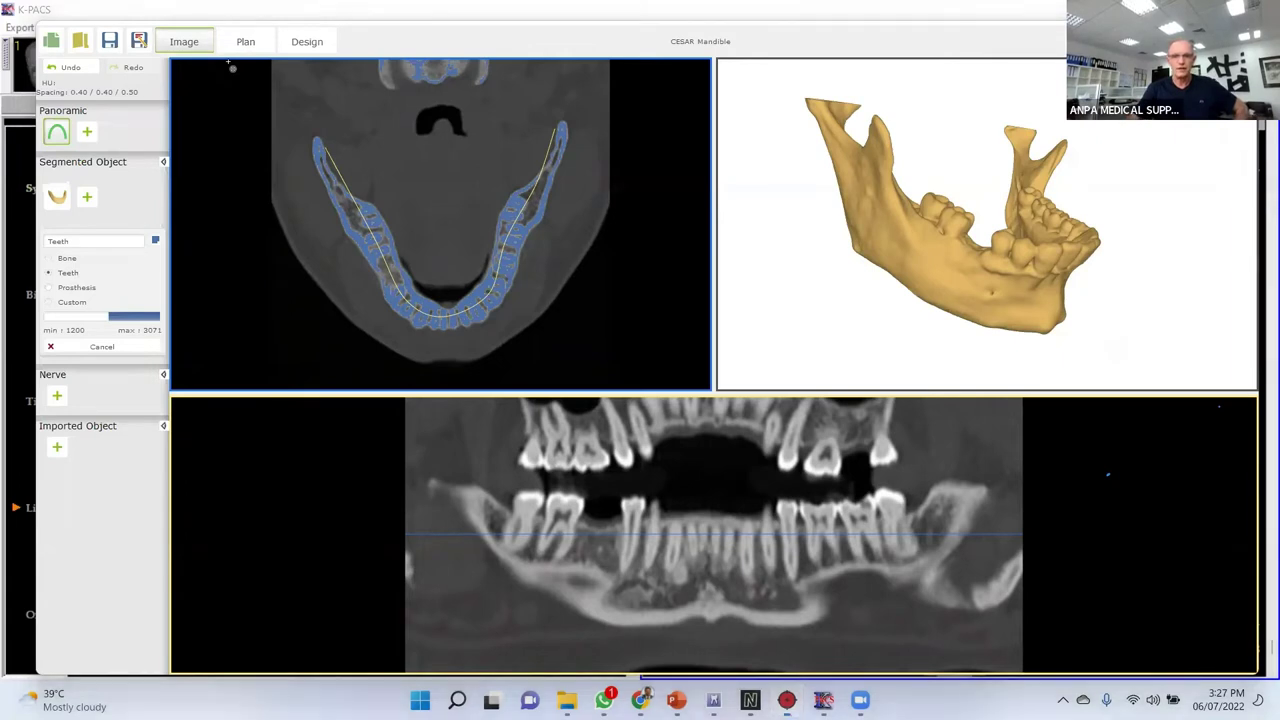
Hide the bone model, raise the minimum threshold to 1526, and create Teeth 1526 from a tooth.
click(62, 190)
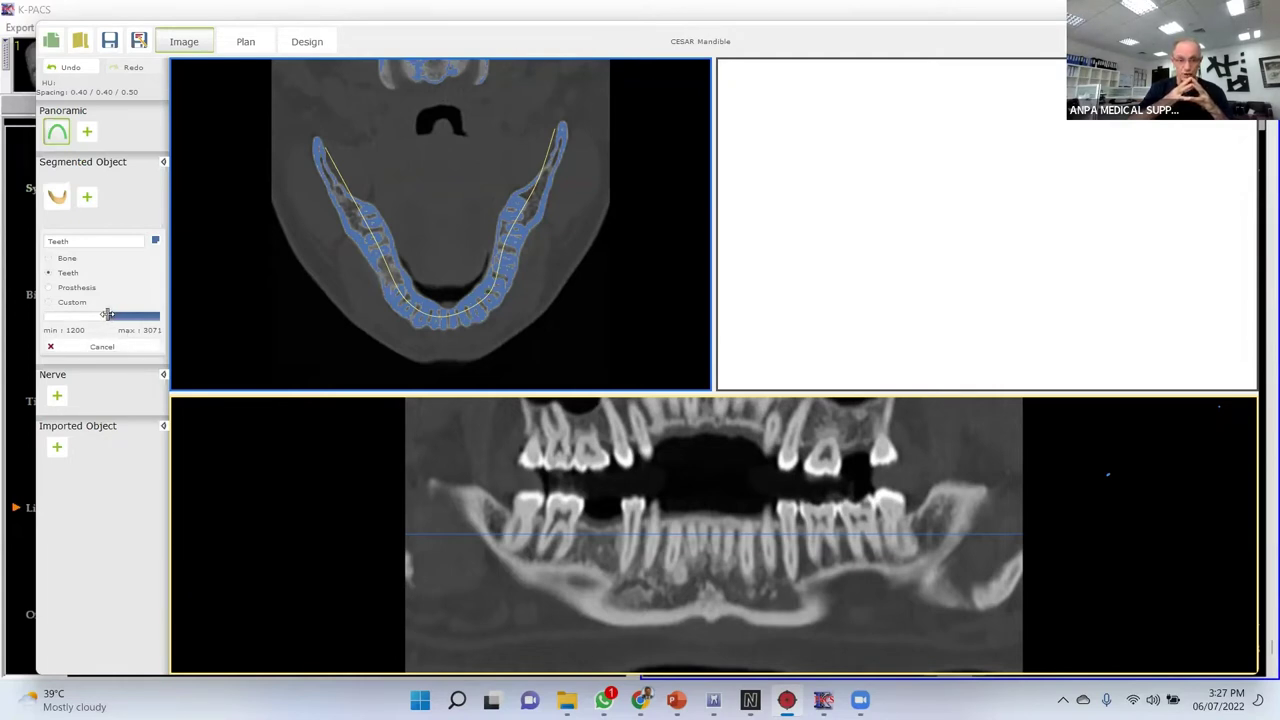
drag(110, 314, 118, 314)
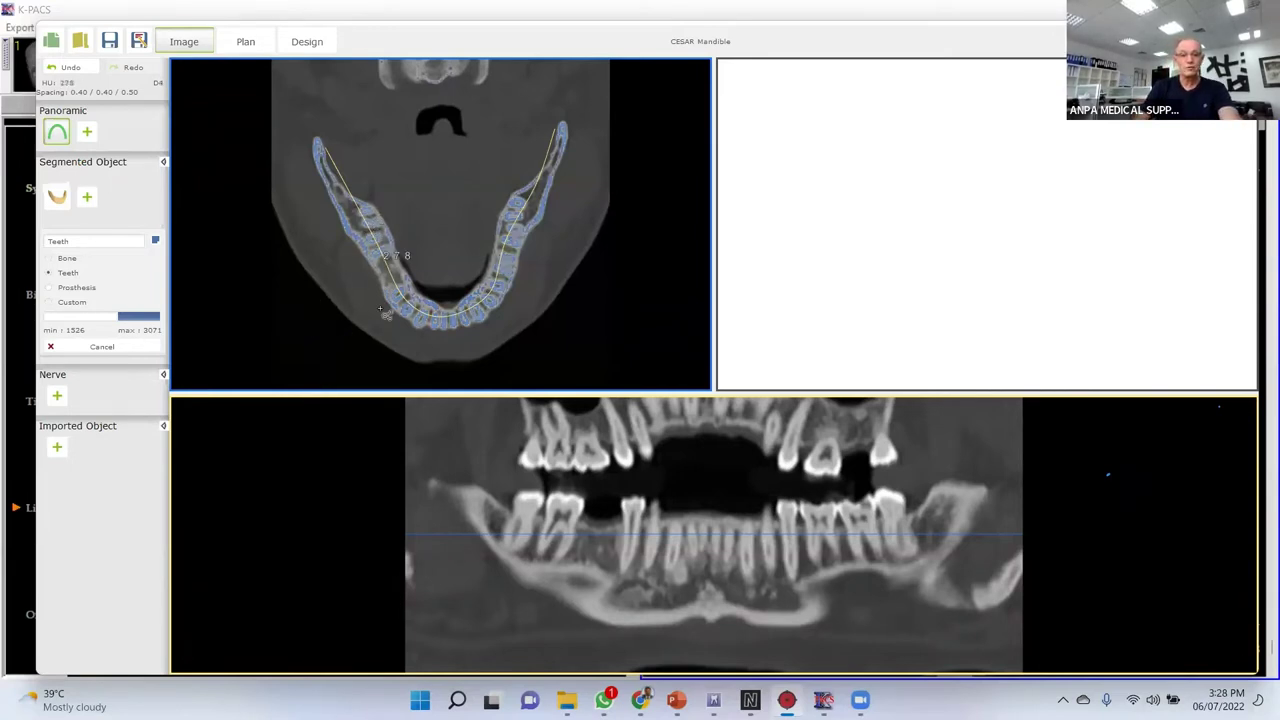
scroll(381, 308, up, 2)
scroll(381, 308, up, 3)
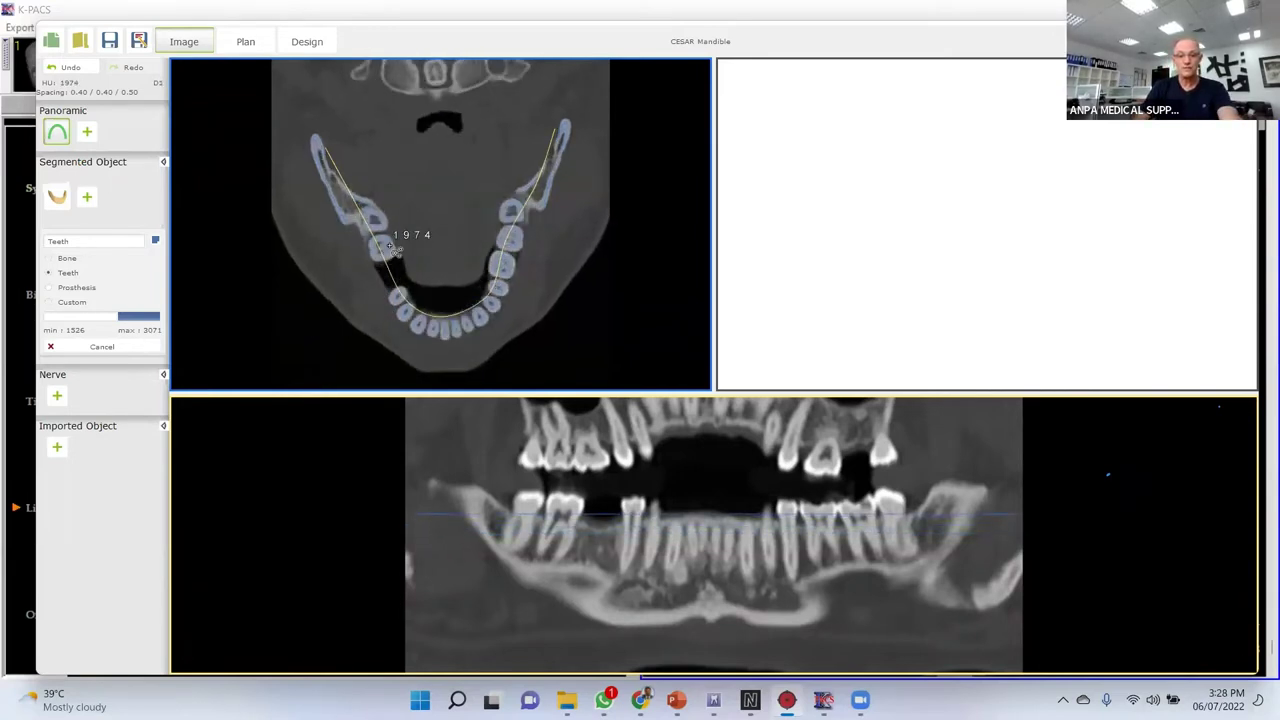
click(440, 302)
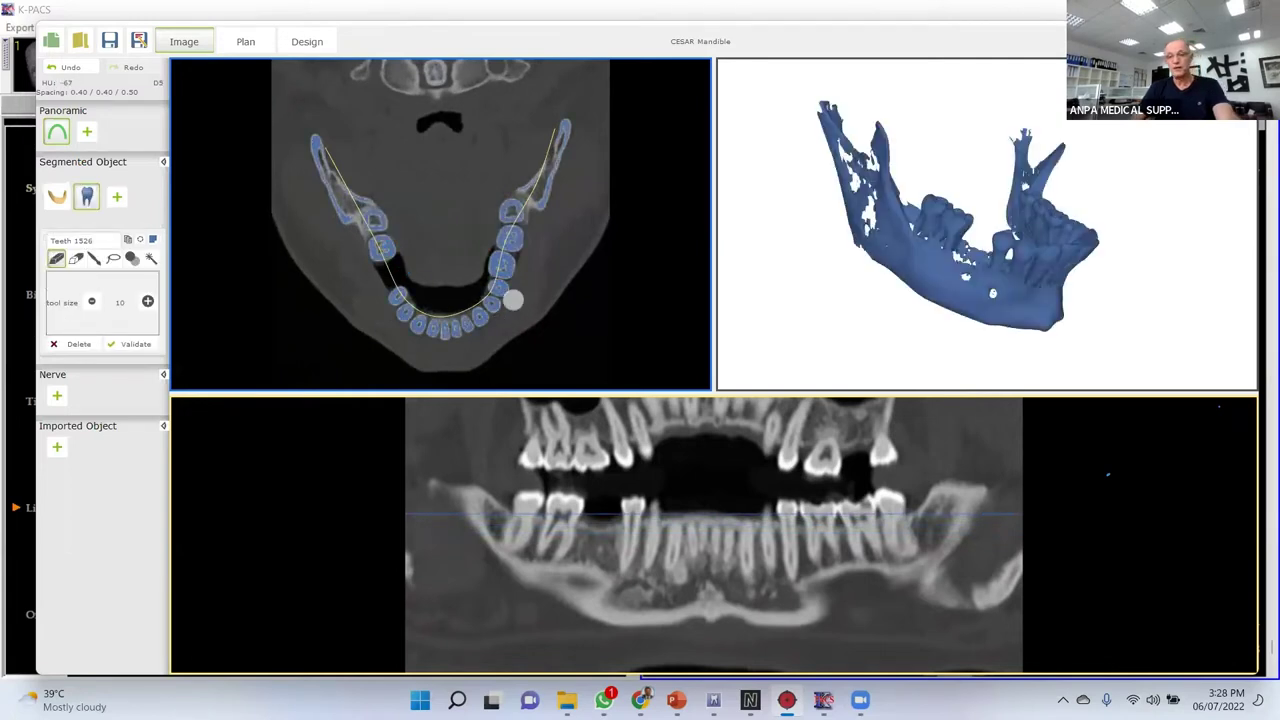
Maximize the 3D view and lasso-cut the left ramus off the Teeth 1526 model.
double_click(916, 338)
drag(837, 380, 803, 416)
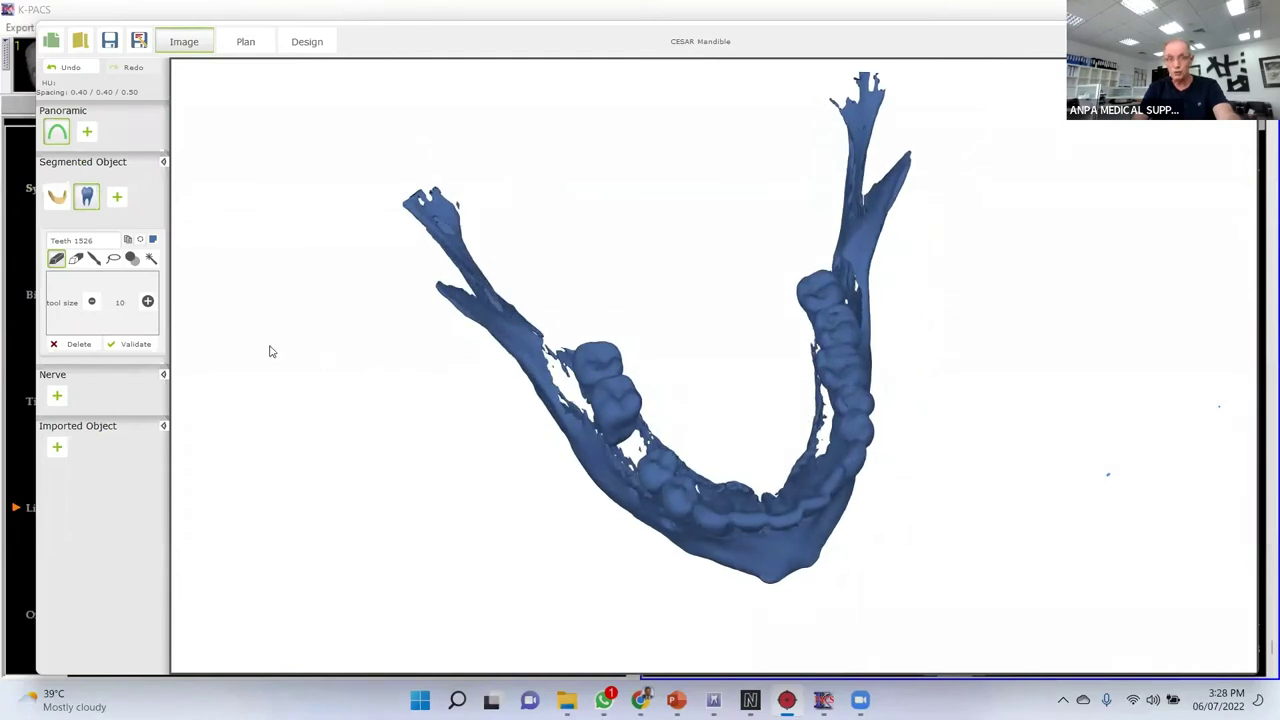
click(114, 259)
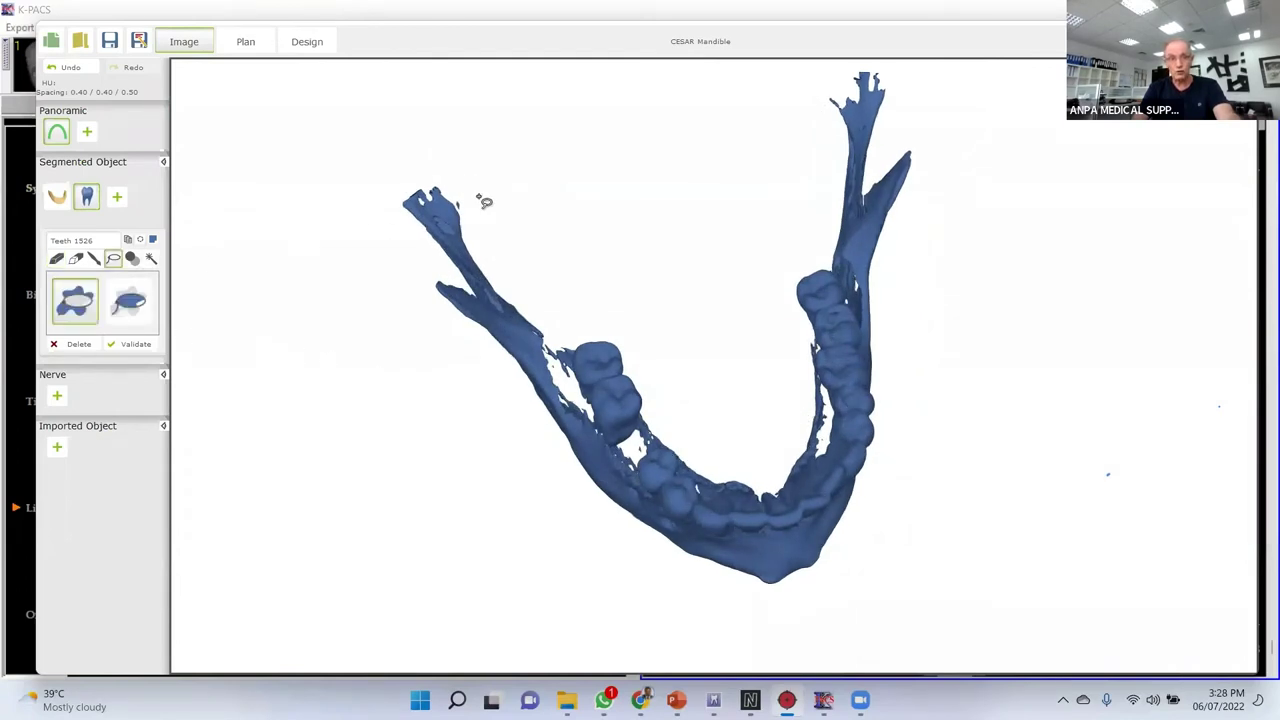
mouse_move(558, 327)
mouse_down()
mouse_move(566, 374)
mouse_move(540, 397)
mouse_move(445, 360)
mouse_move(402, 283)
mouse_move(420, 215)
mouse_up()
right_drag(420, 215, 505, 328)
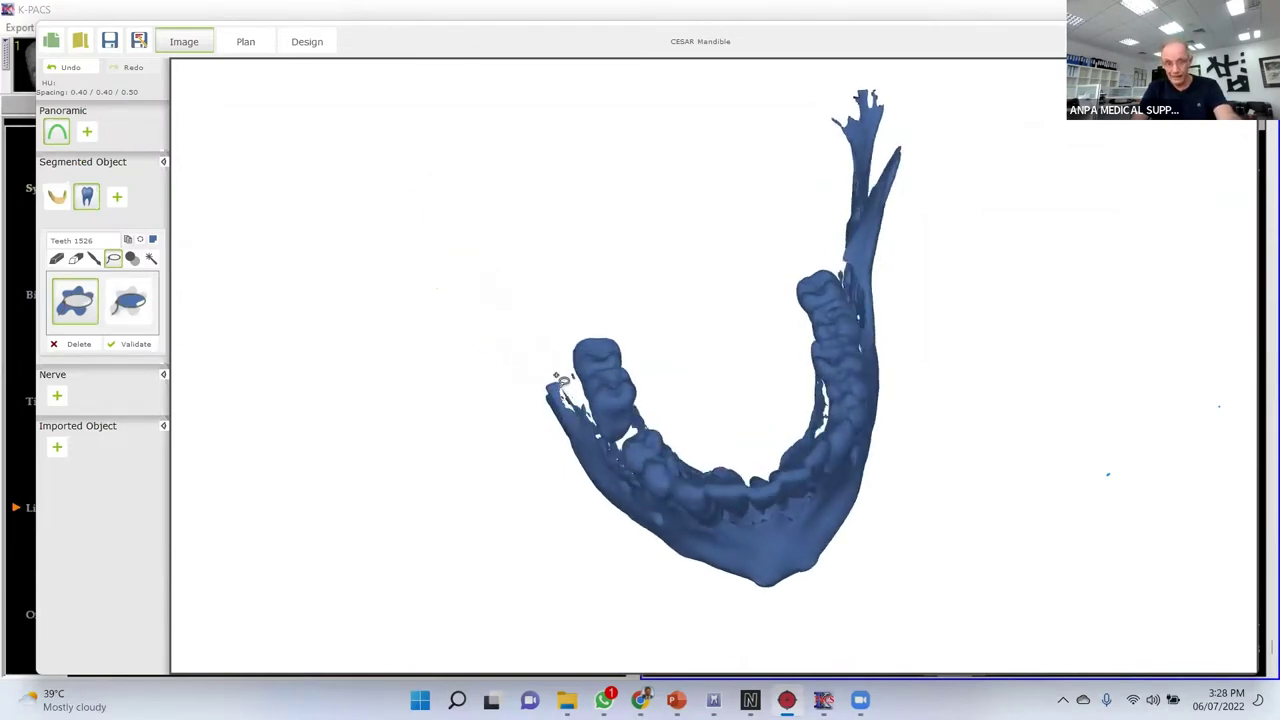
Cut away the left end, lower mandible and right ramus, leaving the tooth arch in front view.
mouse_move(605, 453)
mouse_down()
mouse_move(589, 505)
mouse_move(513, 475)
mouse_move(462, 383)
mouse_move(506, 431)
mouse_up()
right_drag(506, 431, 541, 453)
mouse_move(541, 453)
mouse_down()
mouse_move(639, 502)
mouse_move(880, 488)
mouse_move(885, 594)
mouse_move(725, 607)
mouse_move(515, 520)
mouse_move(571, 514)
mouse_up()
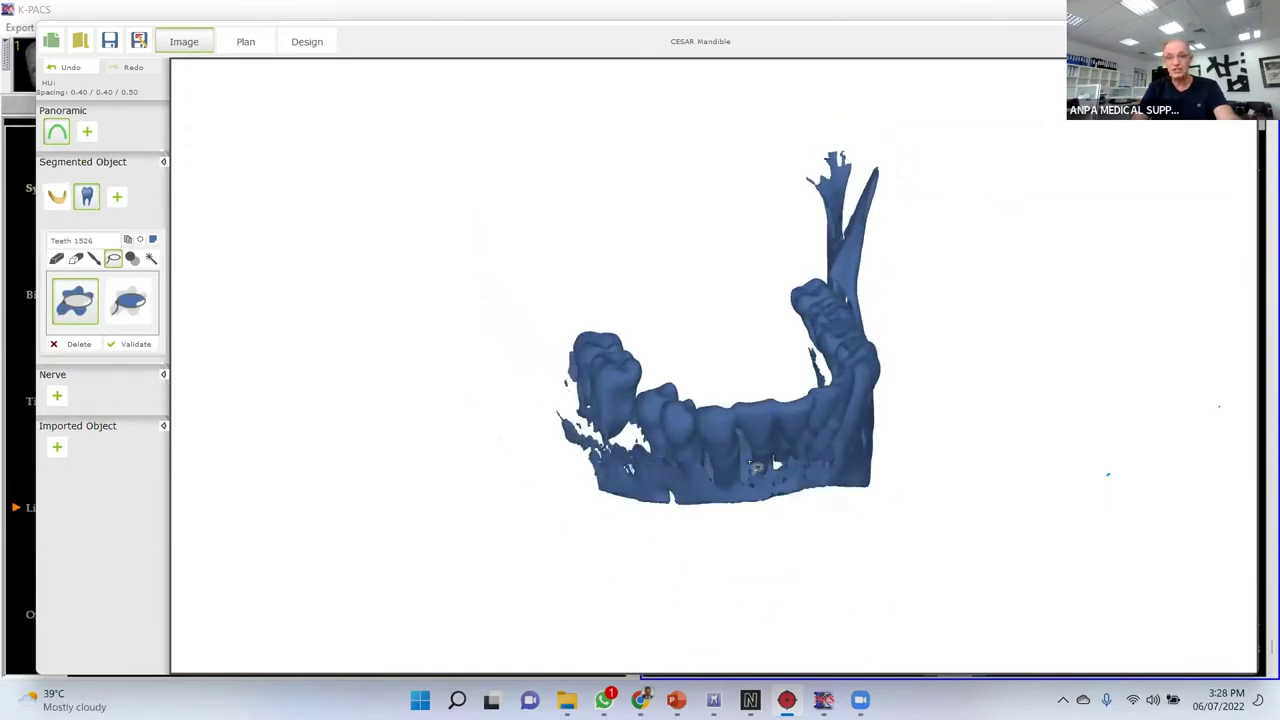
mouse_move(755, 468)
right_down()
mouse_move(817, 485)
mouse_move(905, 405)
right_up()
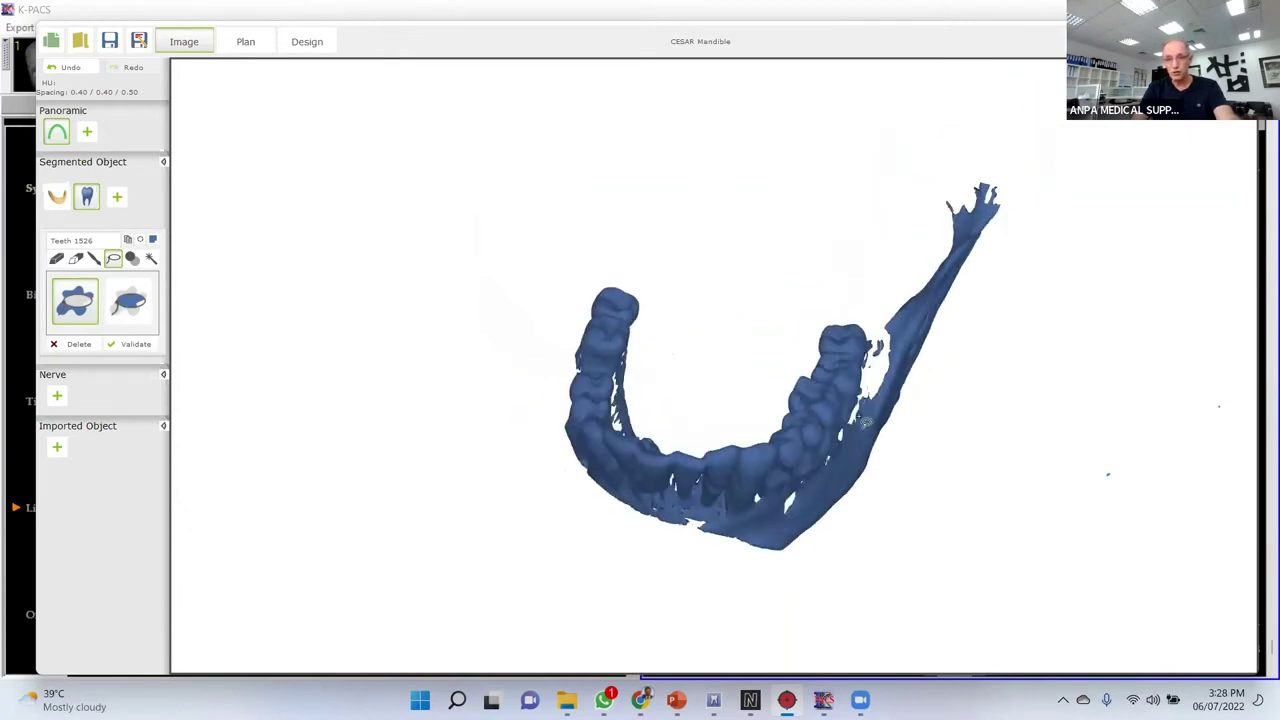
click(1081, 460)
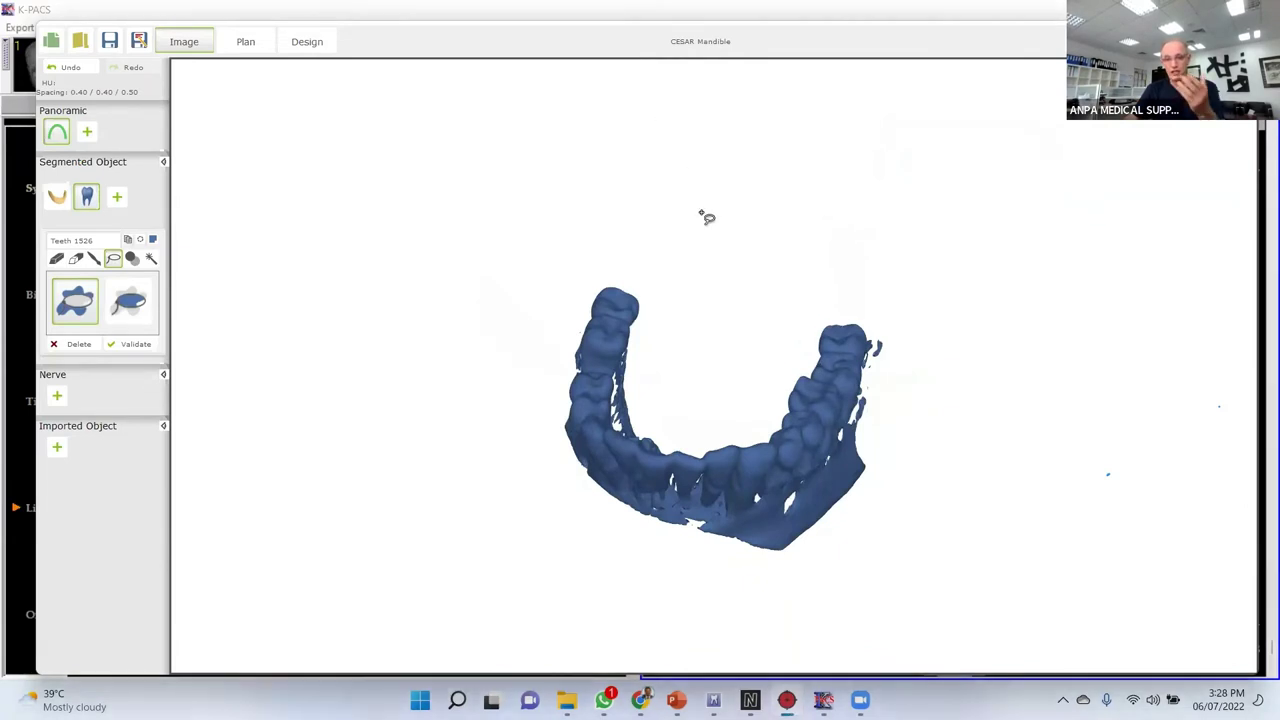
right_drag(731, 346, 836, 320)
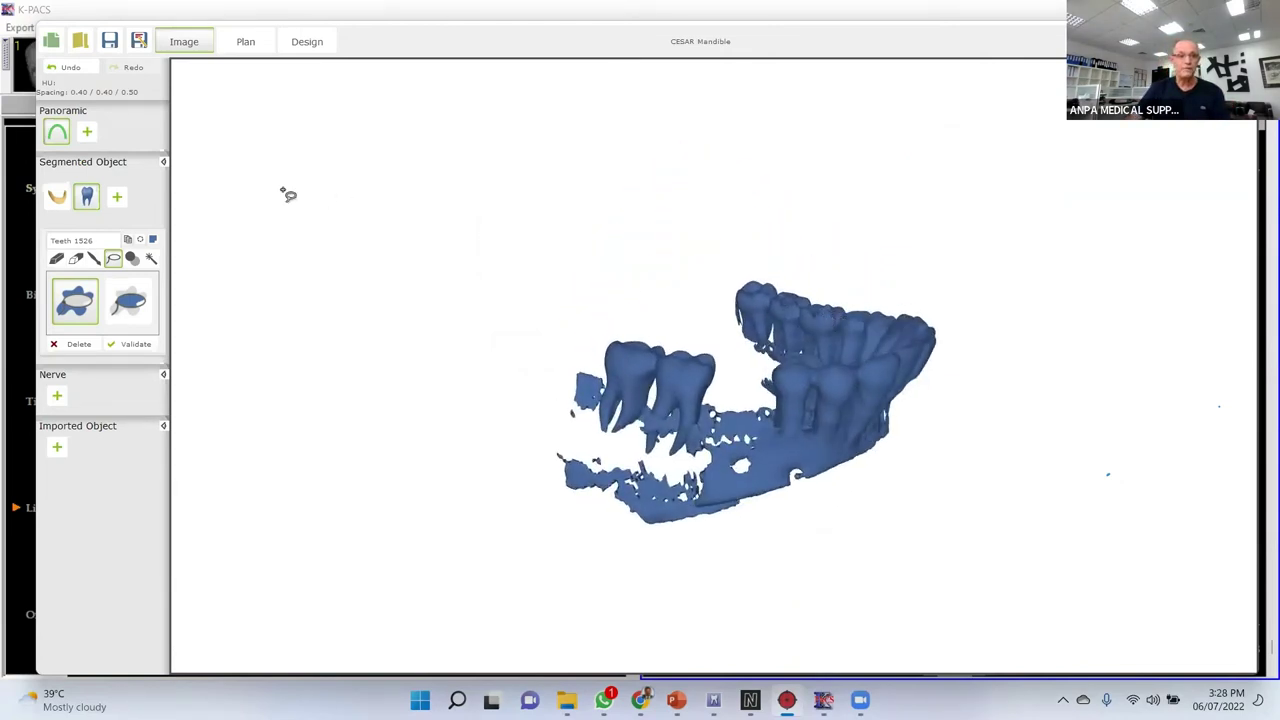
Add a new Teeth segmentation with minimum threshold 2018 and restore the three-pane layout.
click(117, 198)
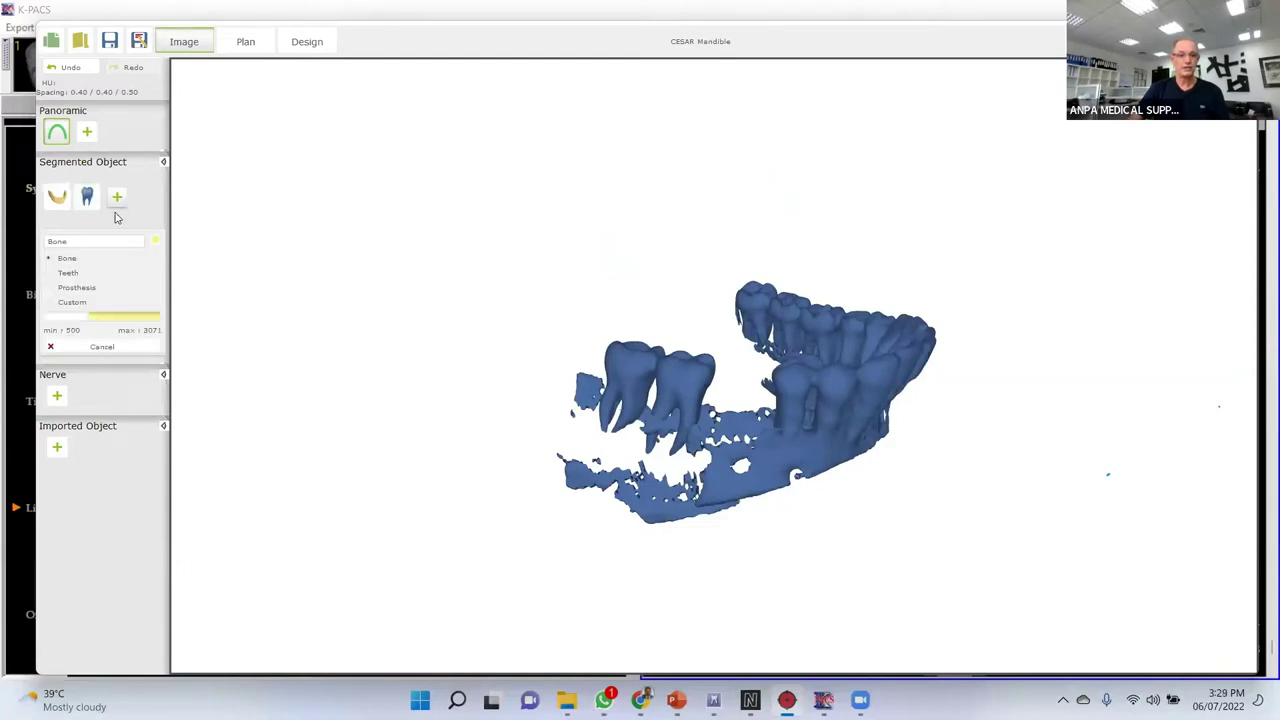
click(49, 273)
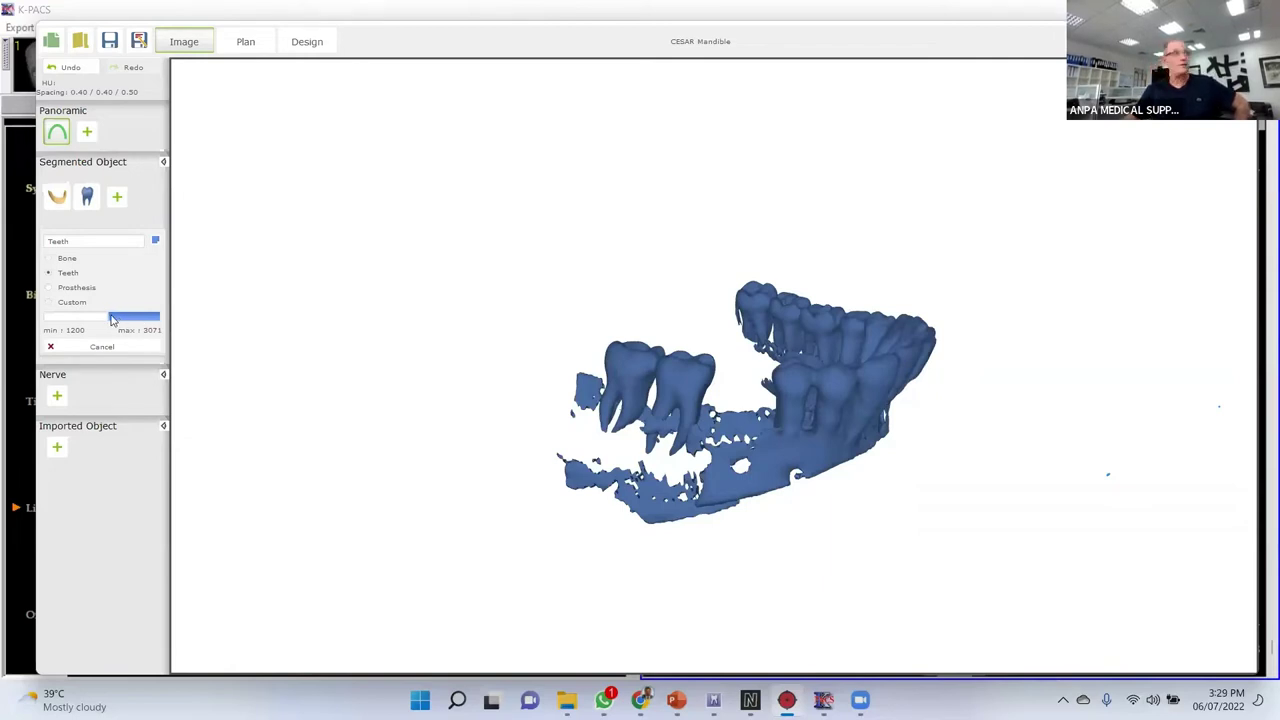
drag(112, 319, 131, 313)
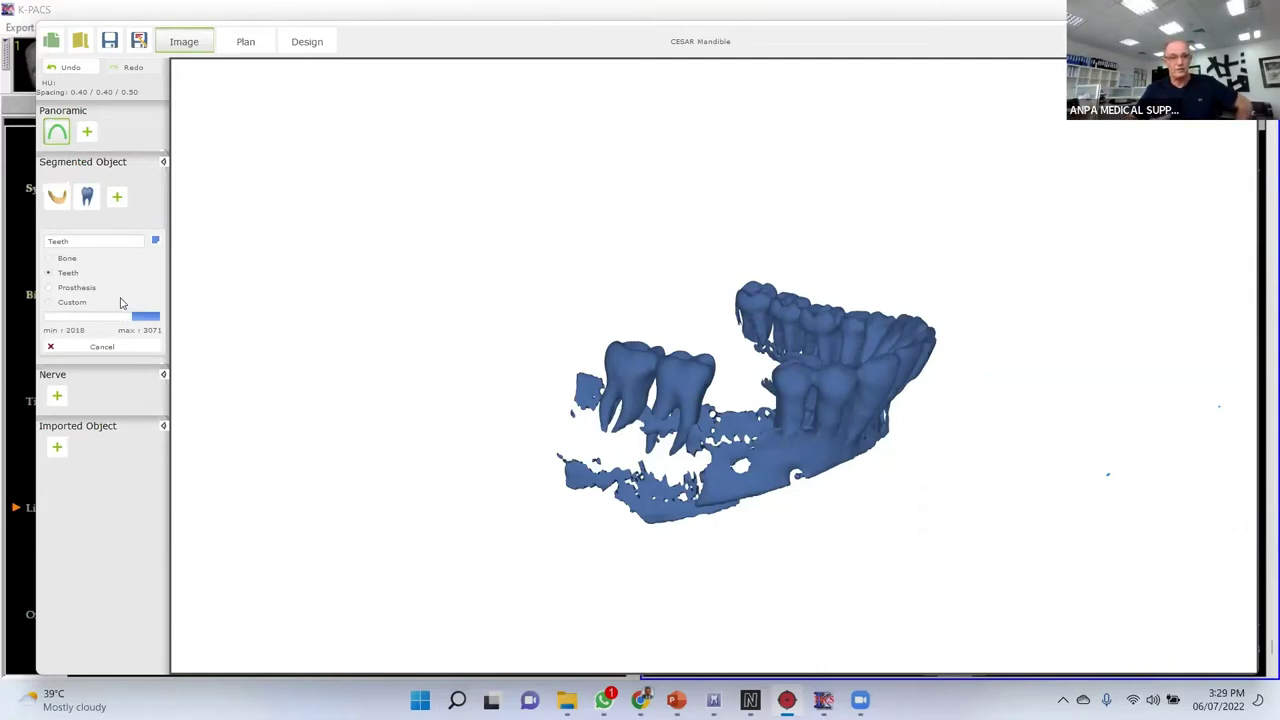
double_click(333, 163)
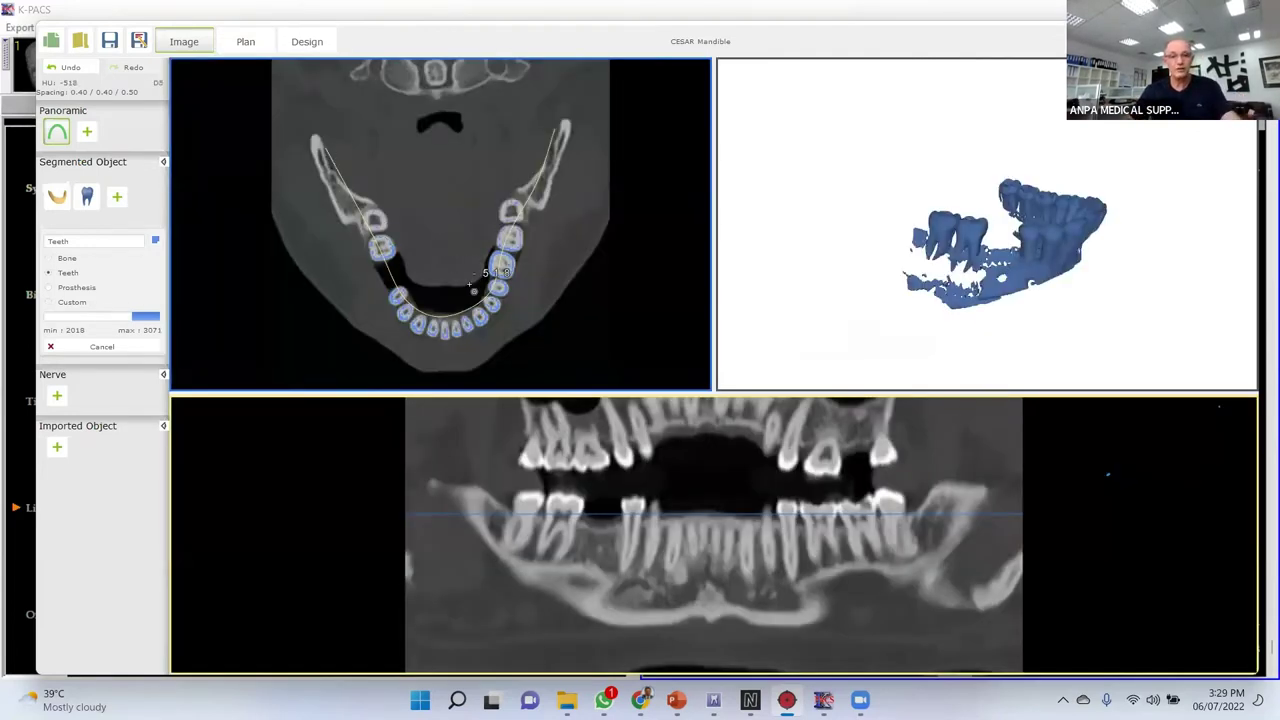
scroll(490, 280, up, 2)
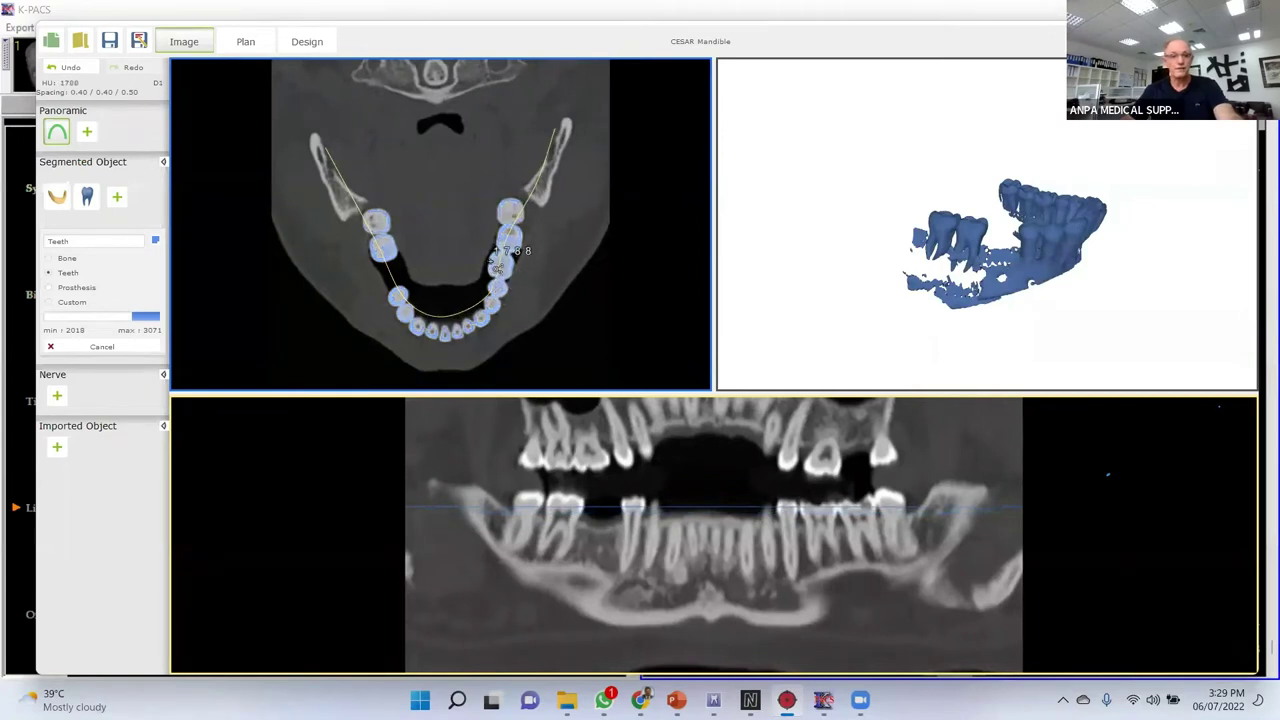
Create the Teeth 2018 object from a tooth in the axial slice and turn it to a frontal view.
click(500, 258)
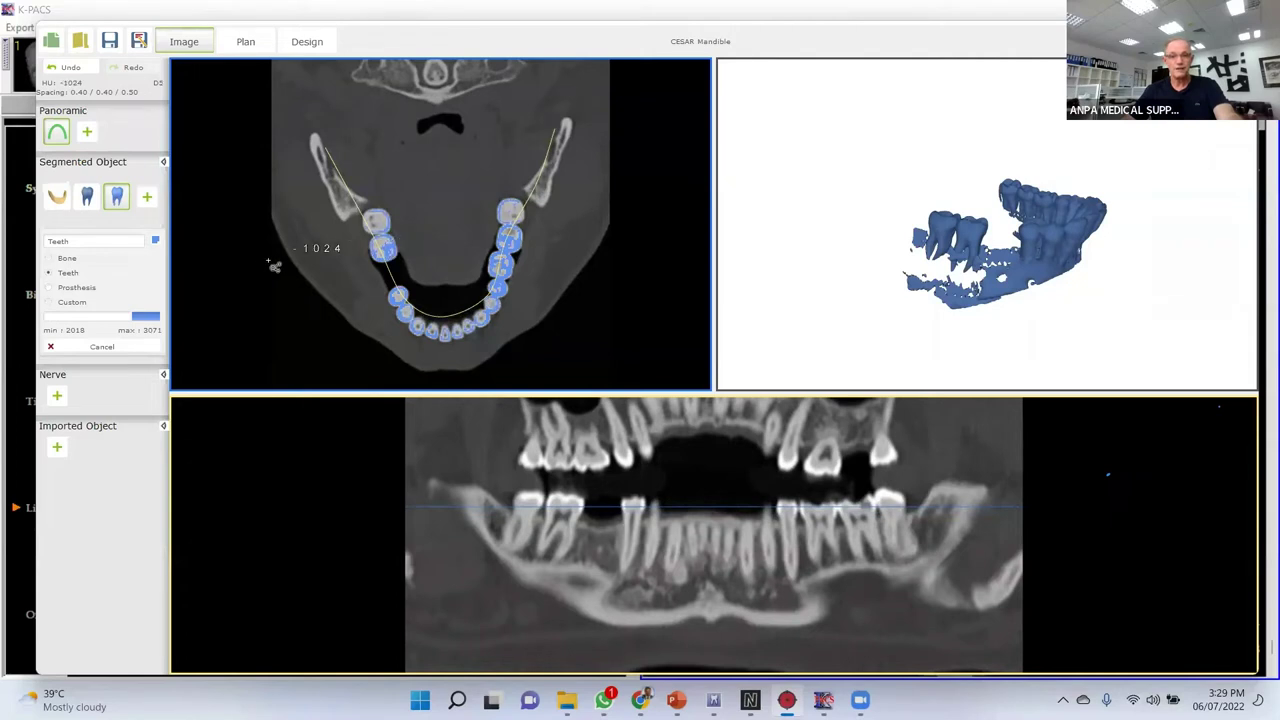
drag(760, 291, 751, 277)
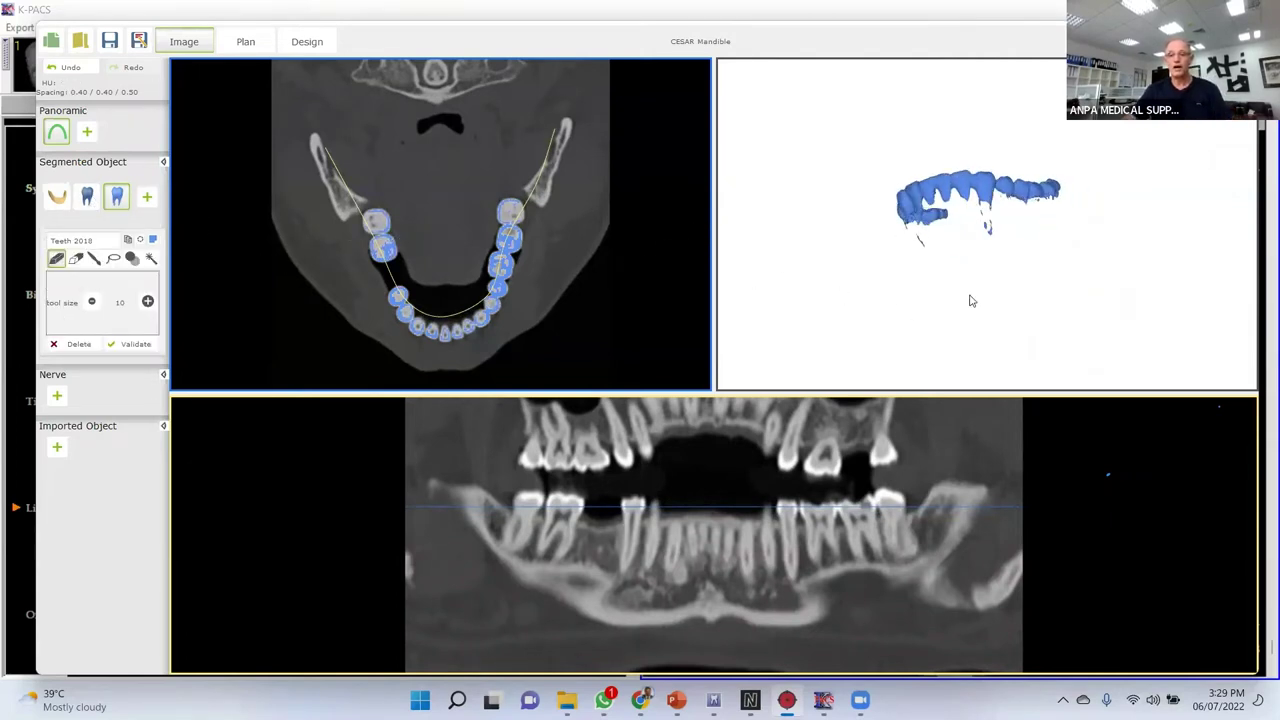
drag(975, 186, 1001, 230)
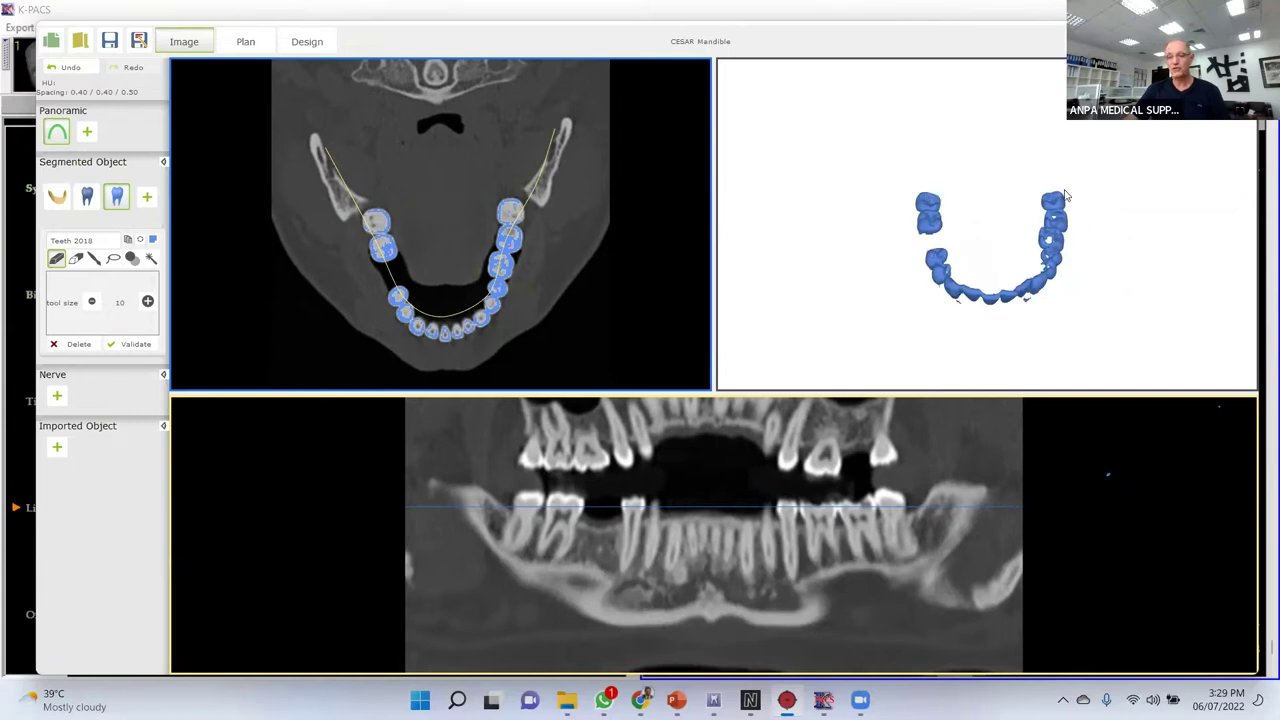
drag(998, 291, 1008, 238)
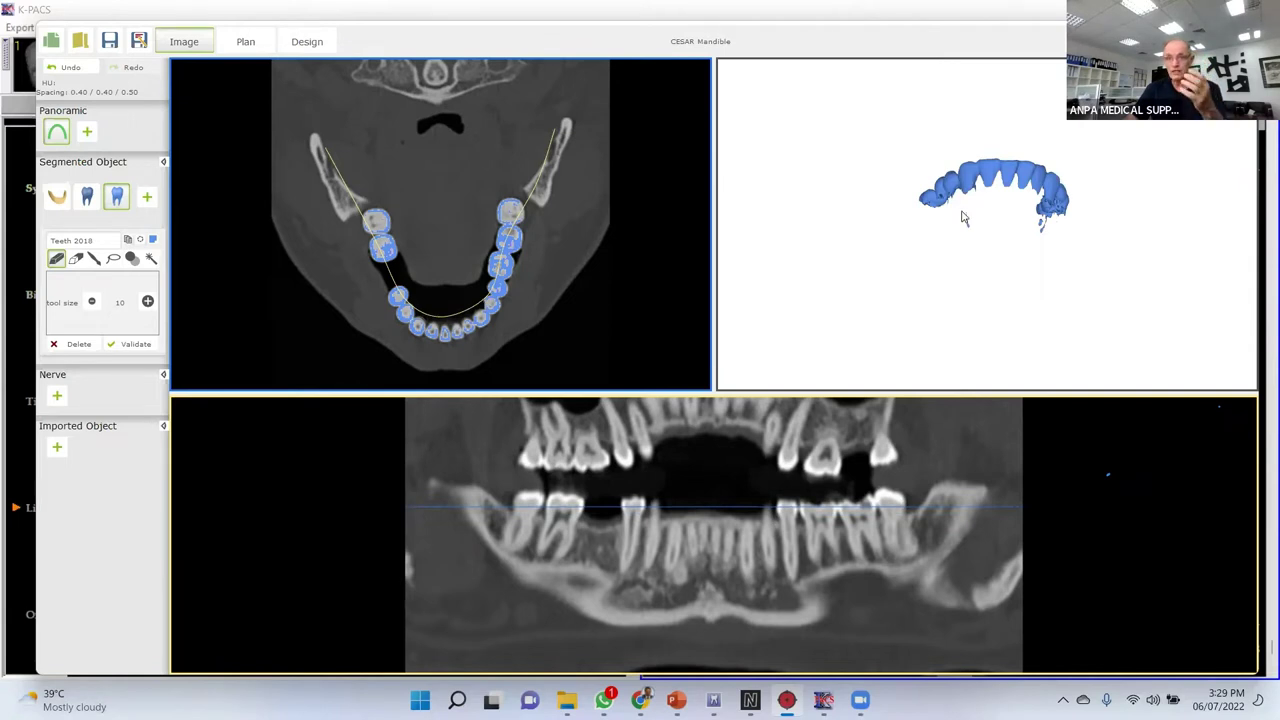
drag(1034, 170, 1022, 215)
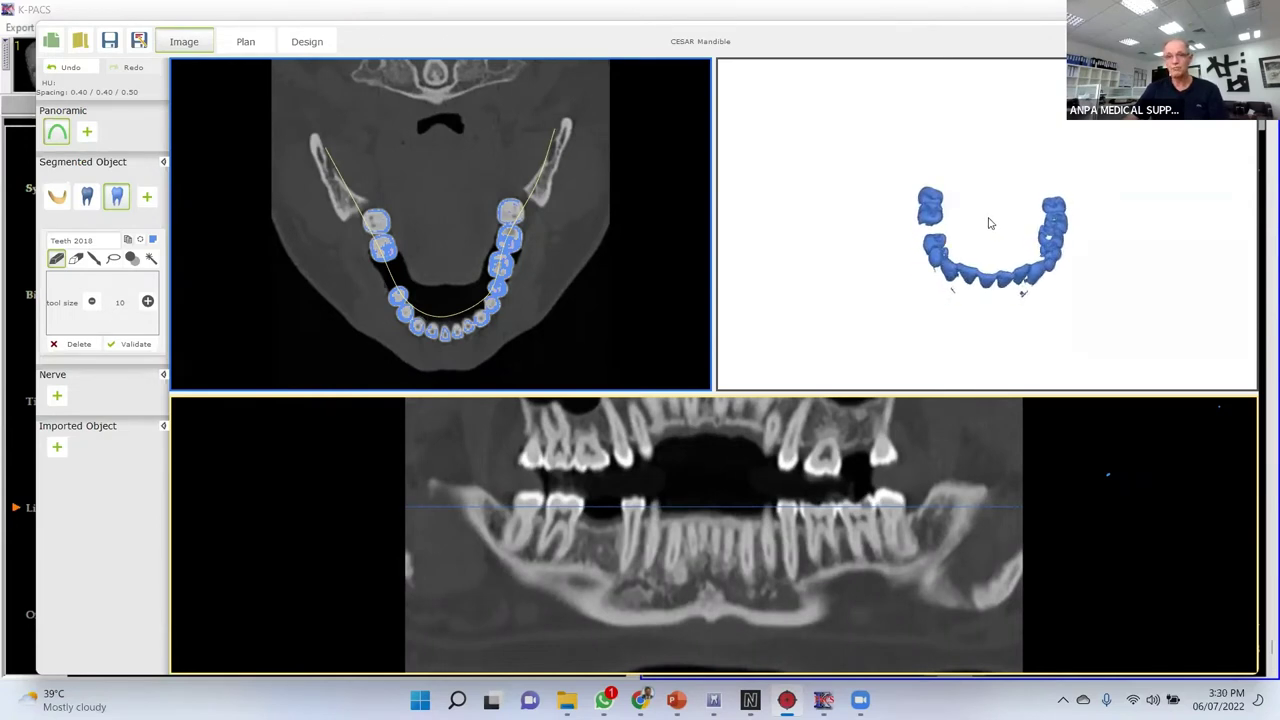
drag(992, 223, 1015, 211)
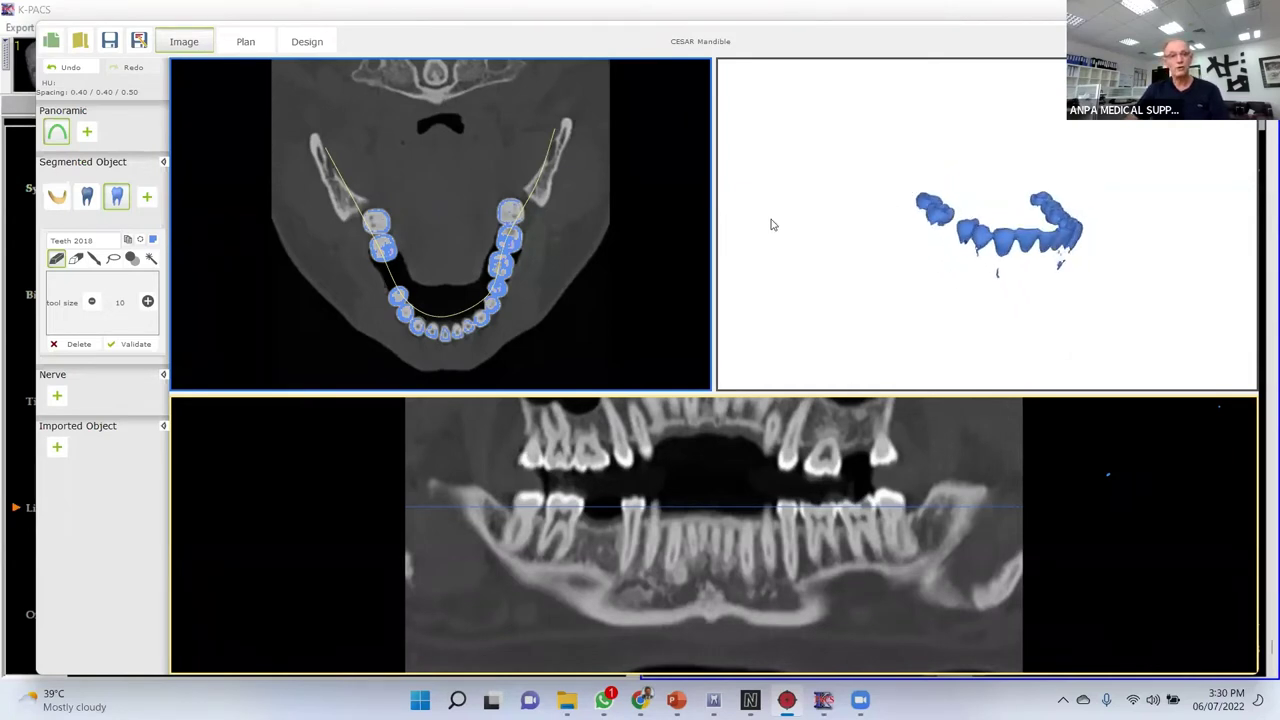
Start a new Teeth segmented object coloured pink.
click(145, 197)
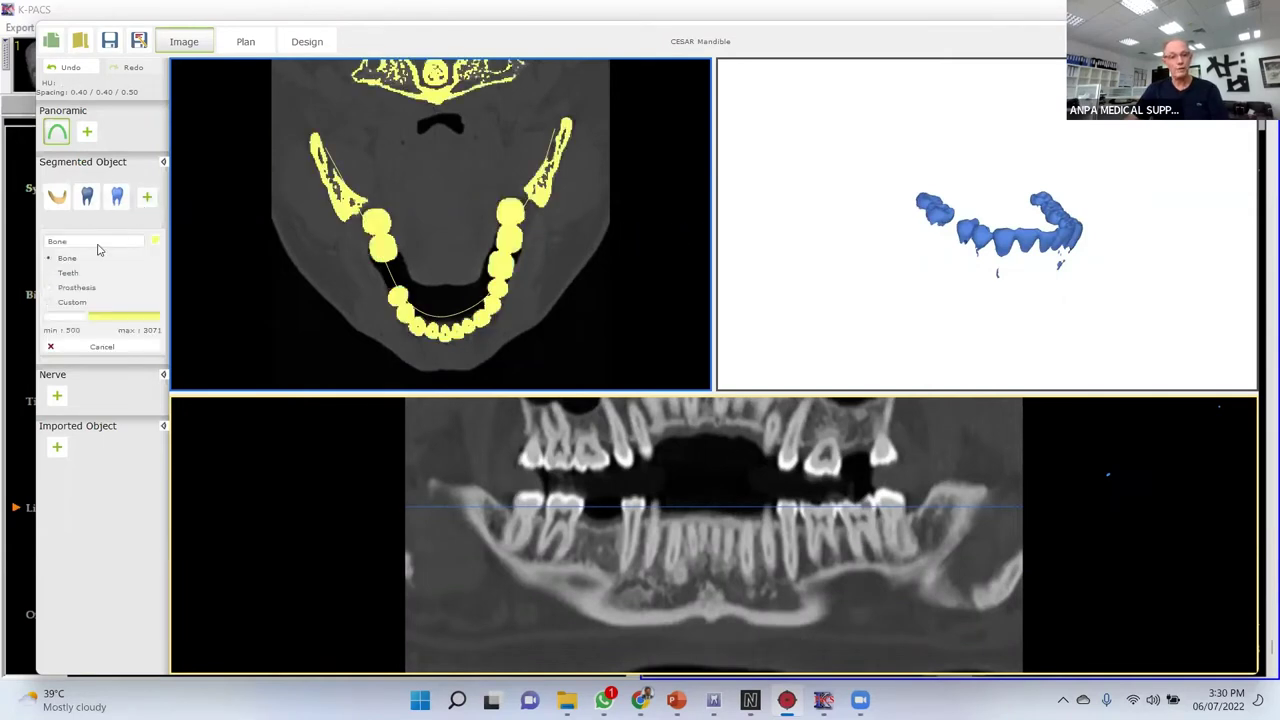
click(49, 273)
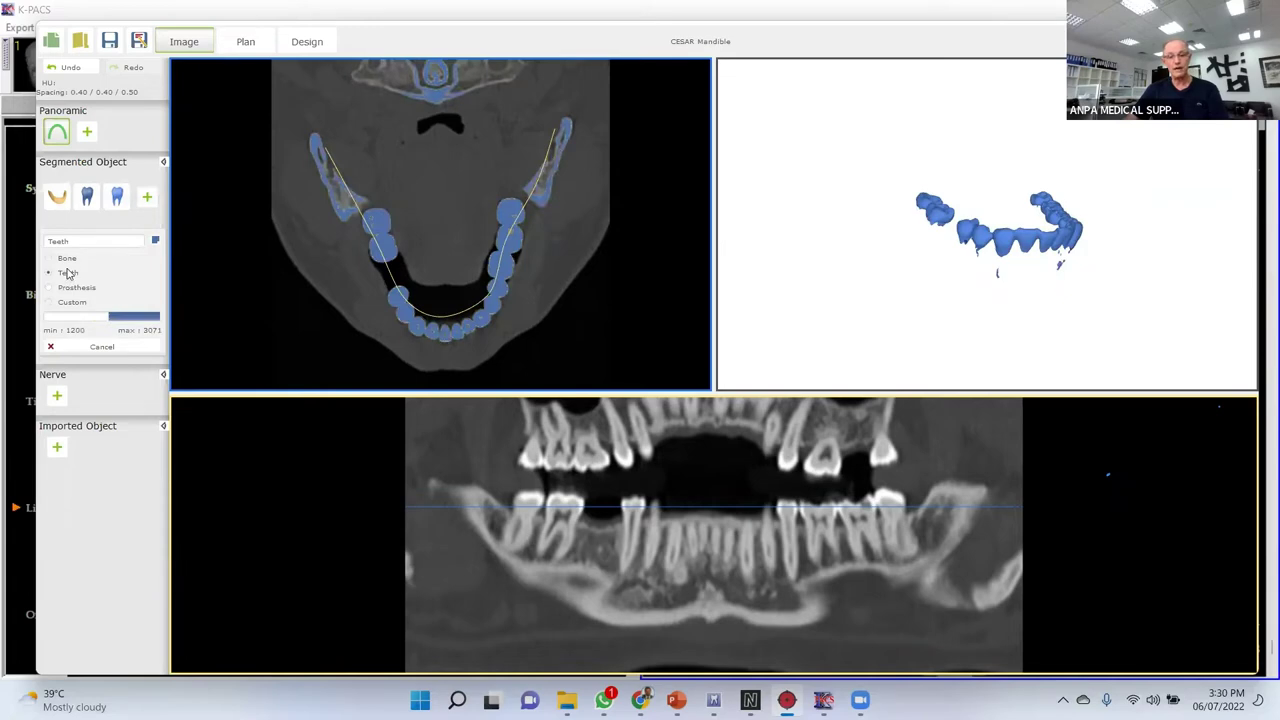
click(157, 242)
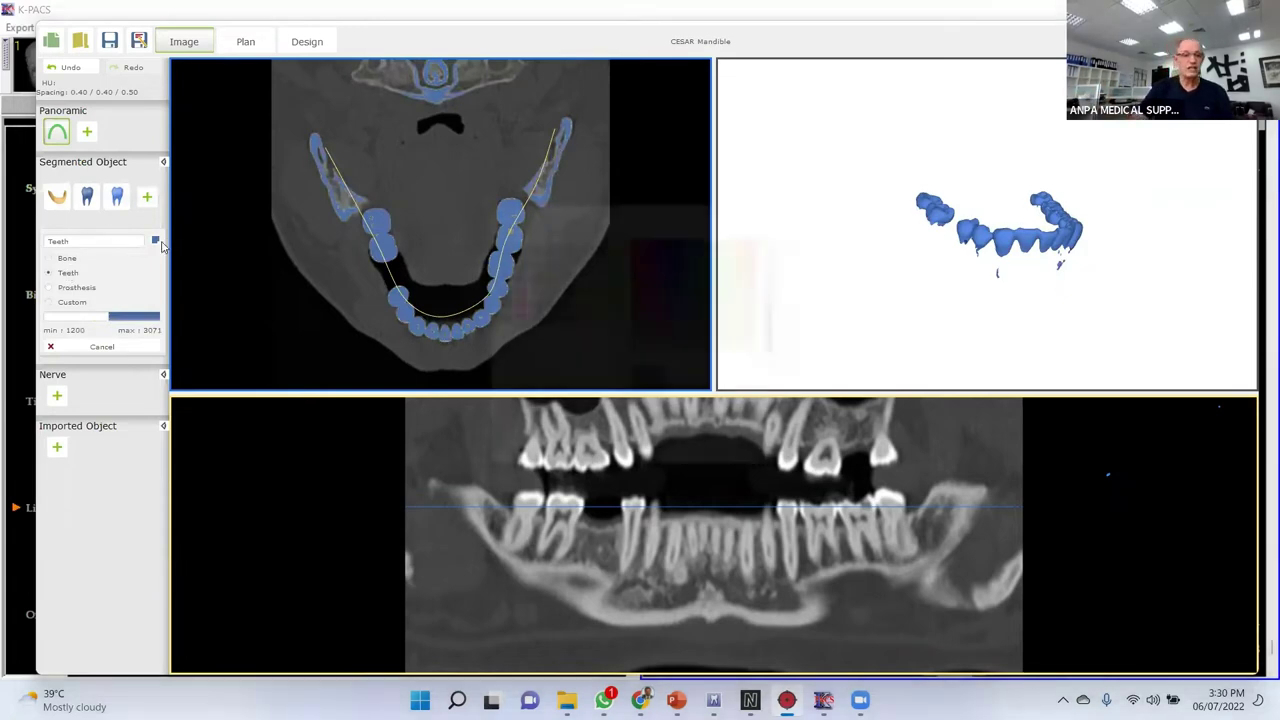
click(582, 319)
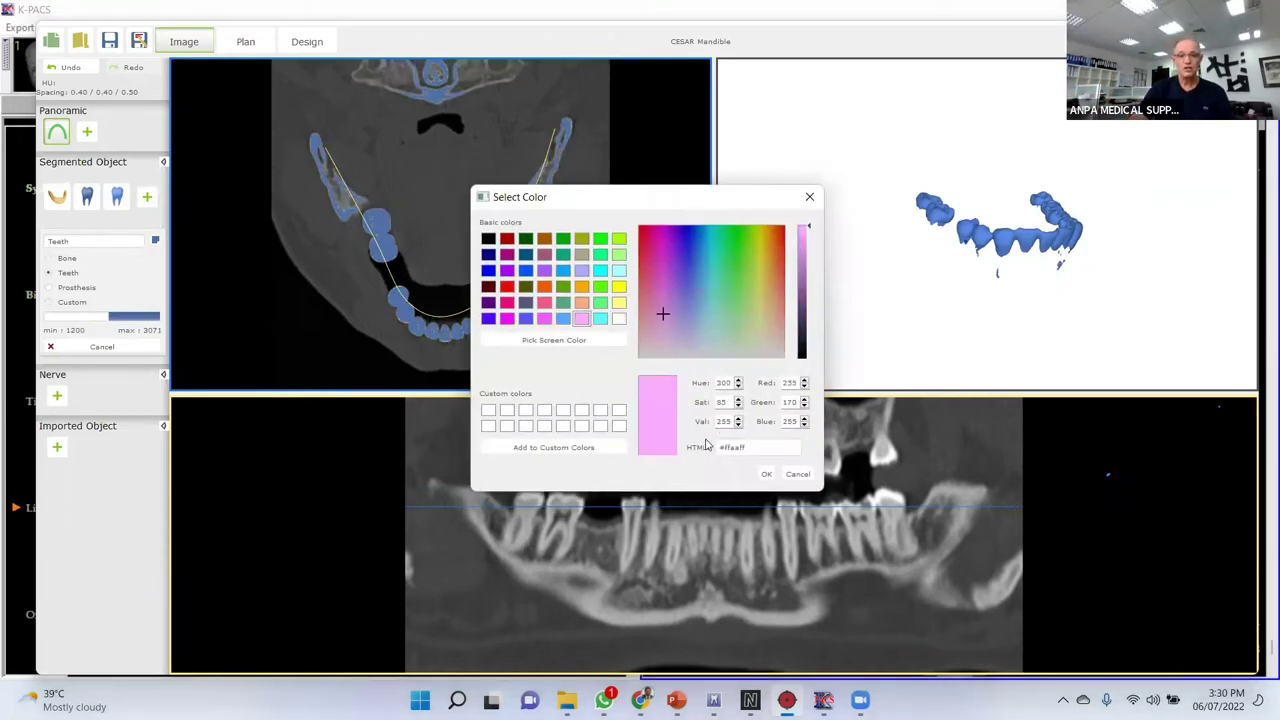
click(768, 475)
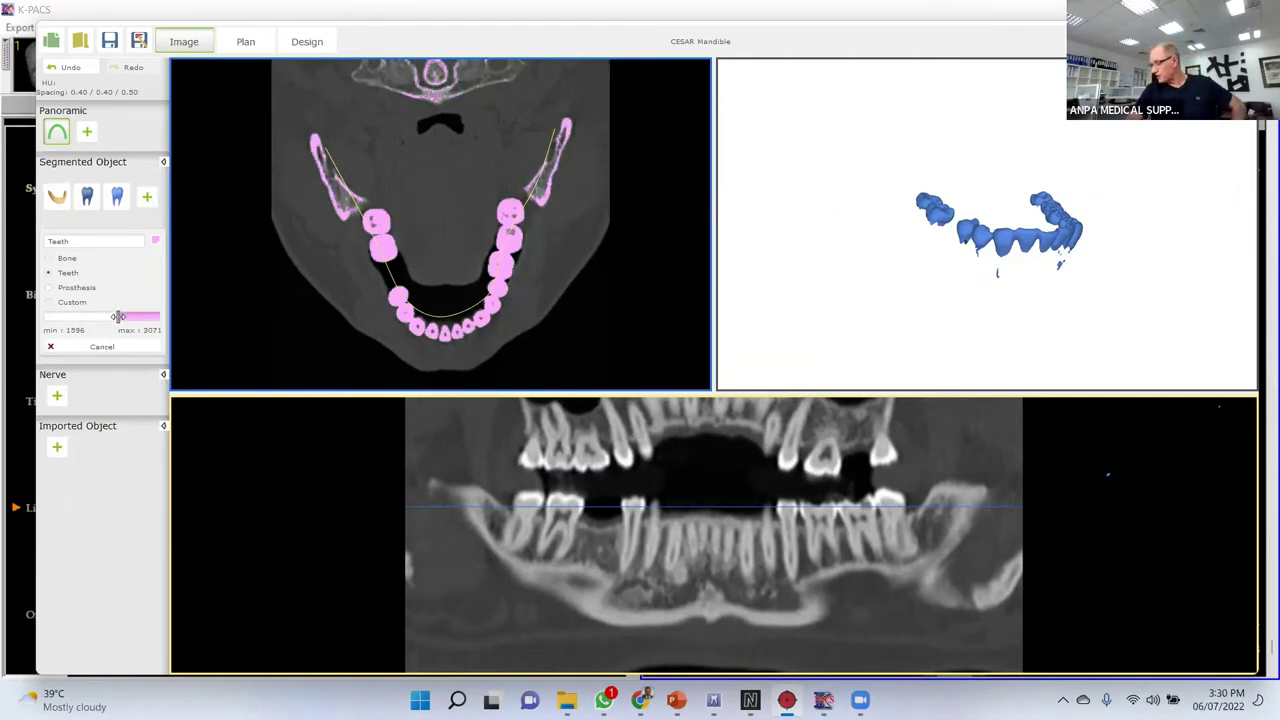
Raise the minimum threshold to 1690 and grow the pink Teeth 1690 object across the teeth.
drag(117, 316, 120, 316)
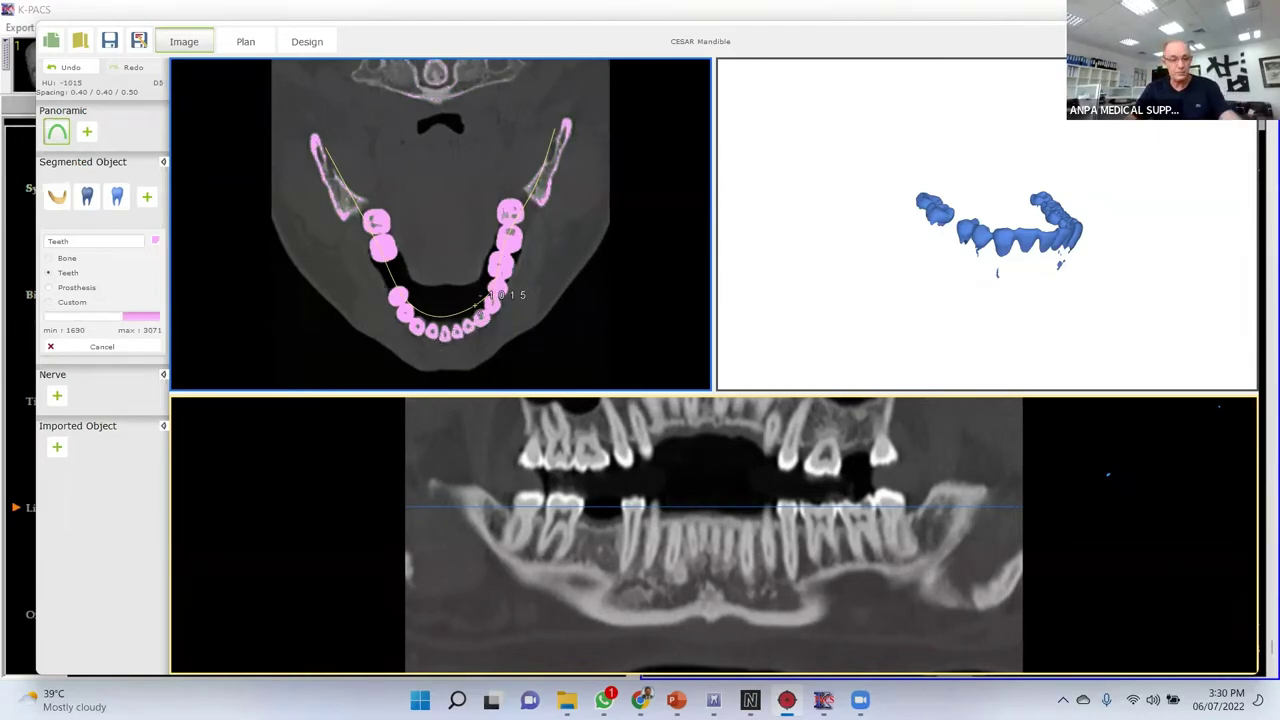
click(380, 248)
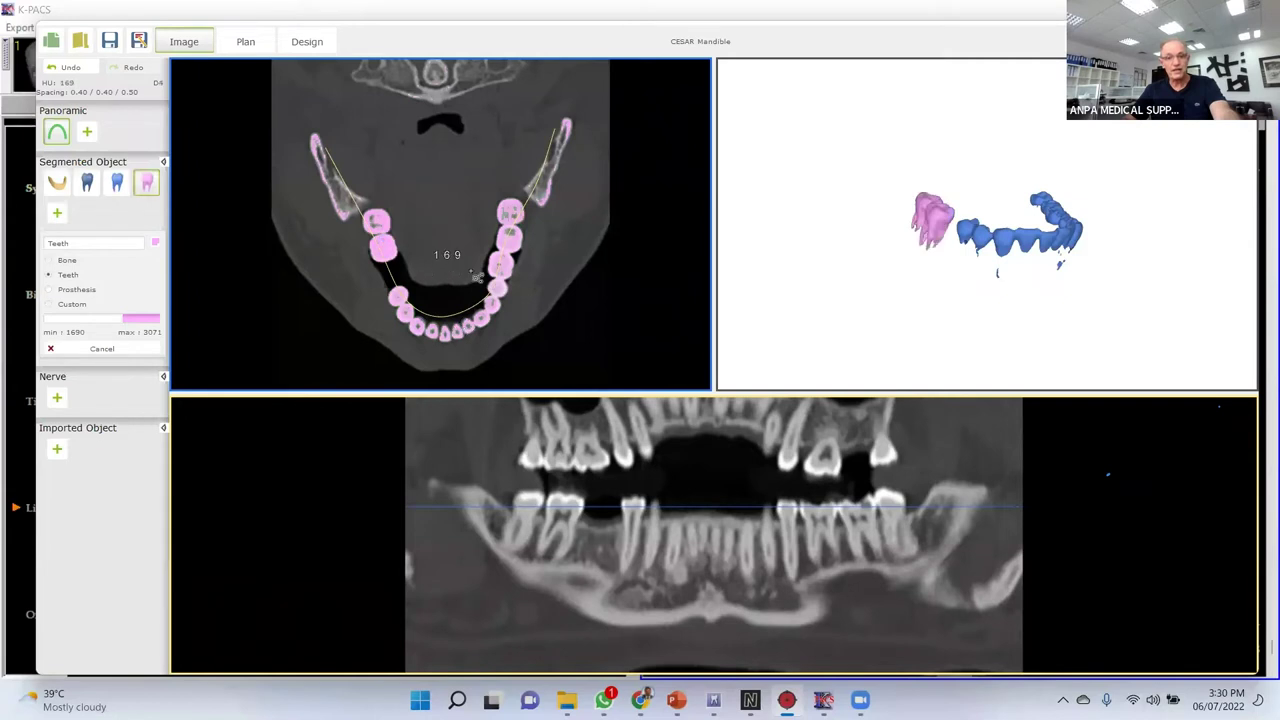
click(493, 256)
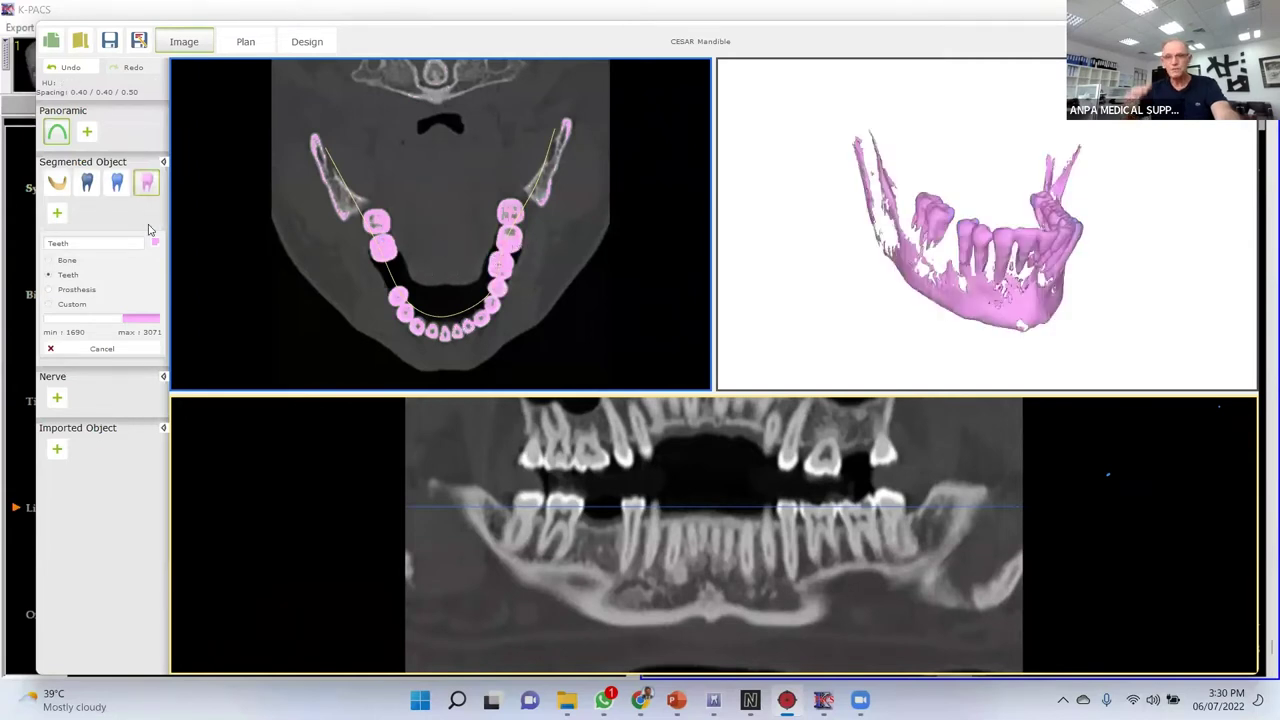
click(146, 183)
Maximize the 3D view and lasso away the left ramus, basal bone and right bone fragment.
double_click(890, 252)
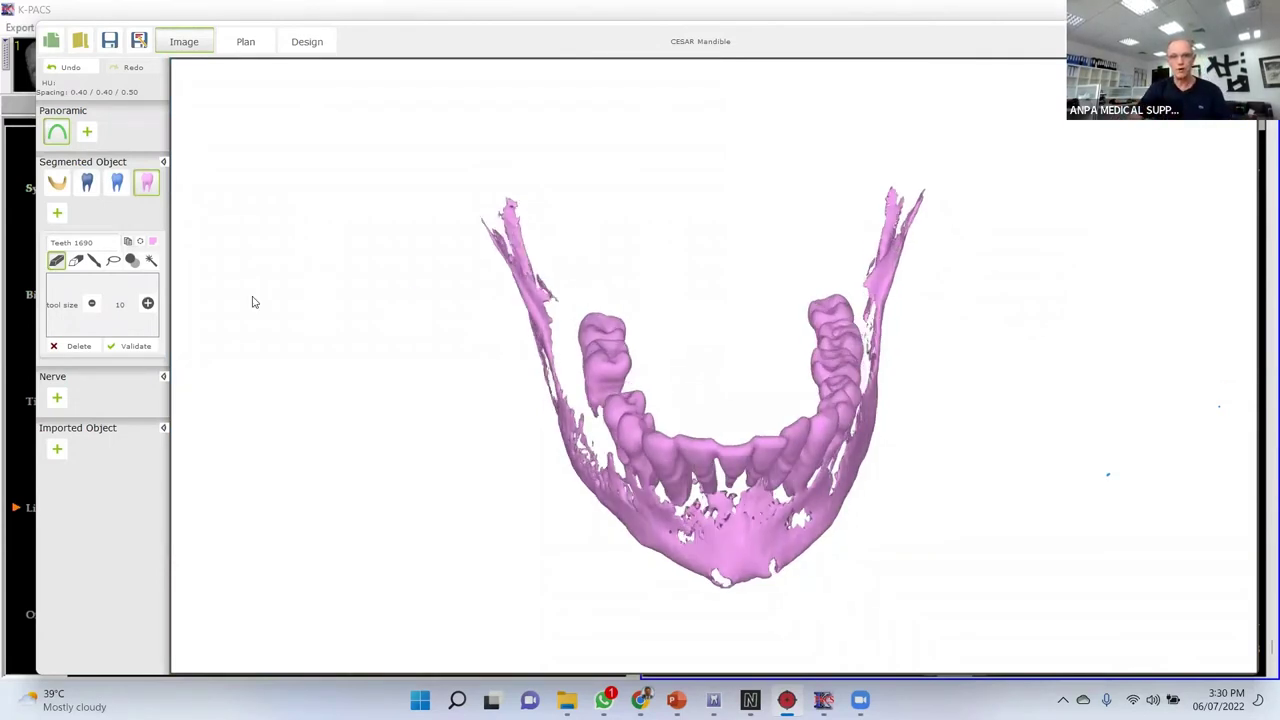
click(108, 265)
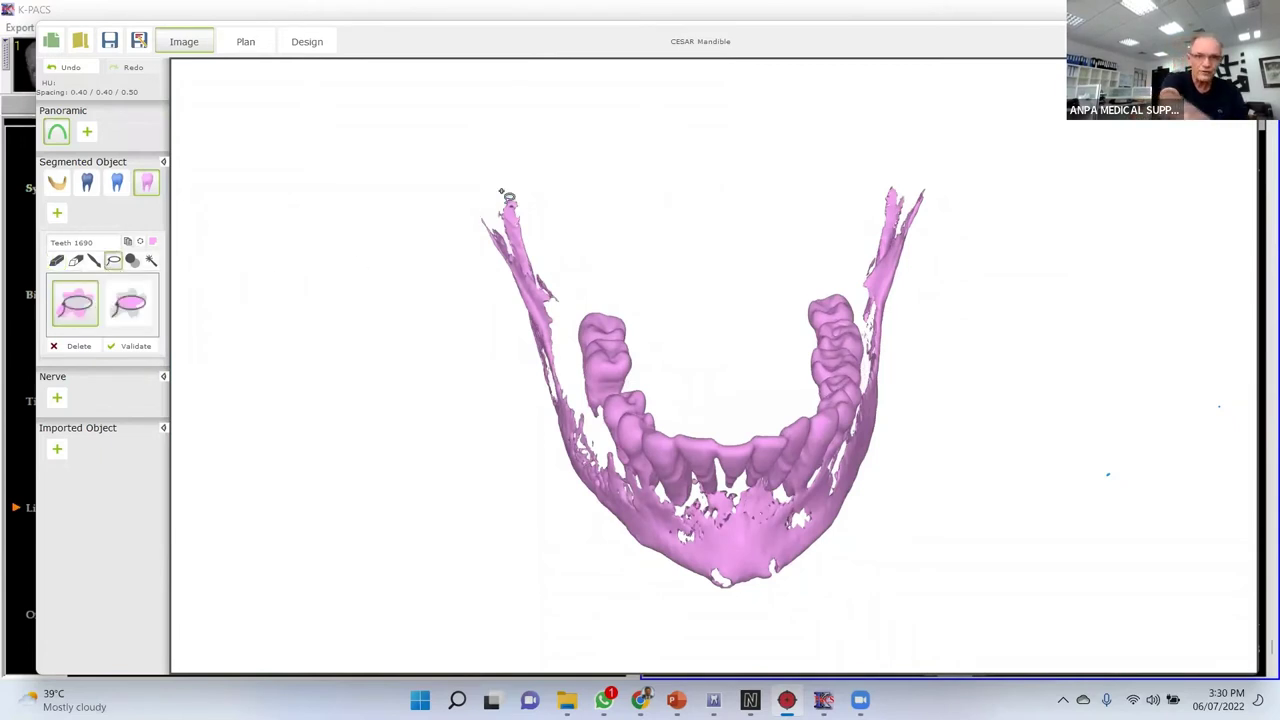
mouse_move(573, 390)
mouse_down()
mouse_move(383, 316)
mouse_move(420, 177)
mouse_up()
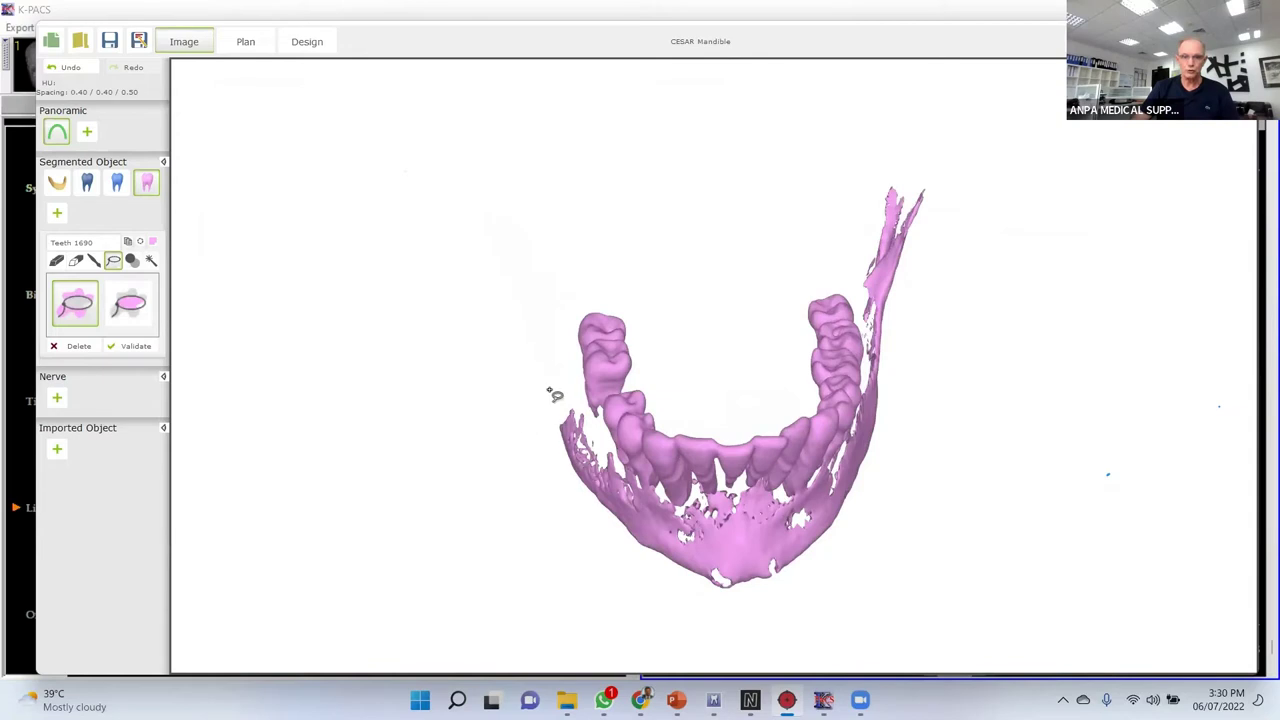
mouse_move(731, 530)
mouse_down()
mouse_move(806, 623)
mouse_move(434, 443)
mouse_move(614, 528)
mouse_up()
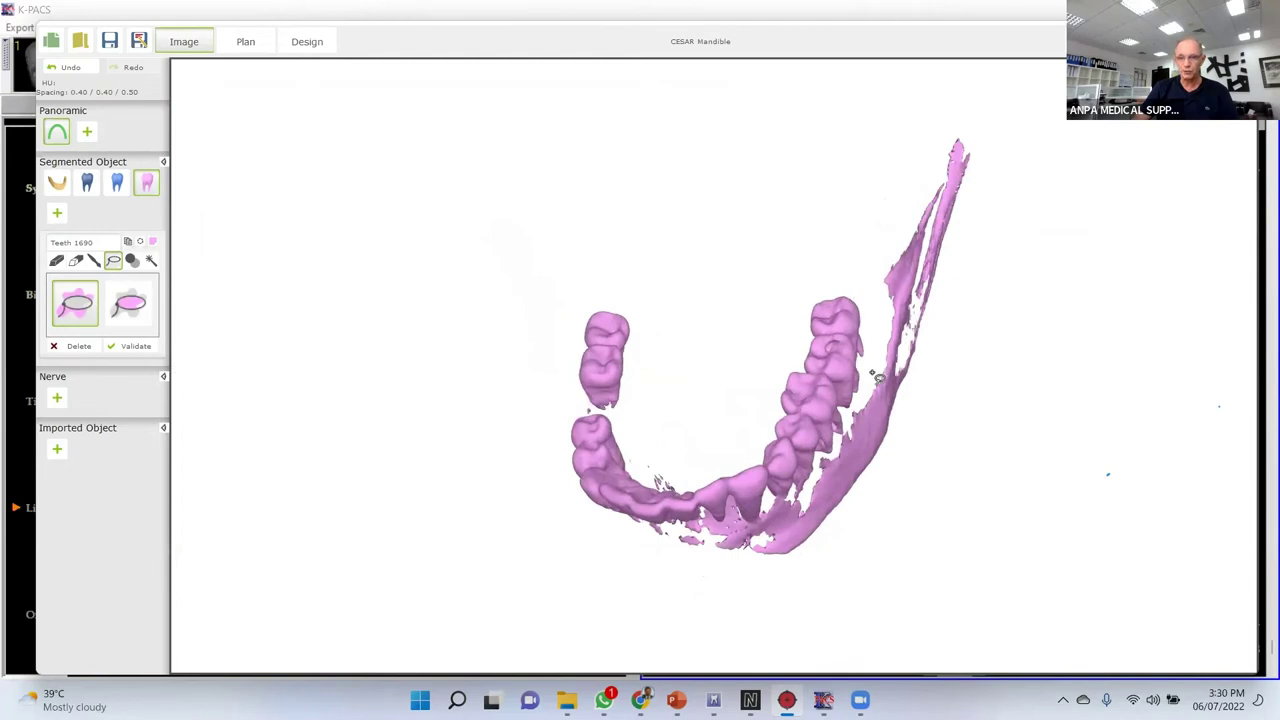
mouse_move(1106, 446)
mouse_down()
mouse_move(981, 479)
mouse_move(995, 463)
mouse_move(919, 396)
mouse_up()
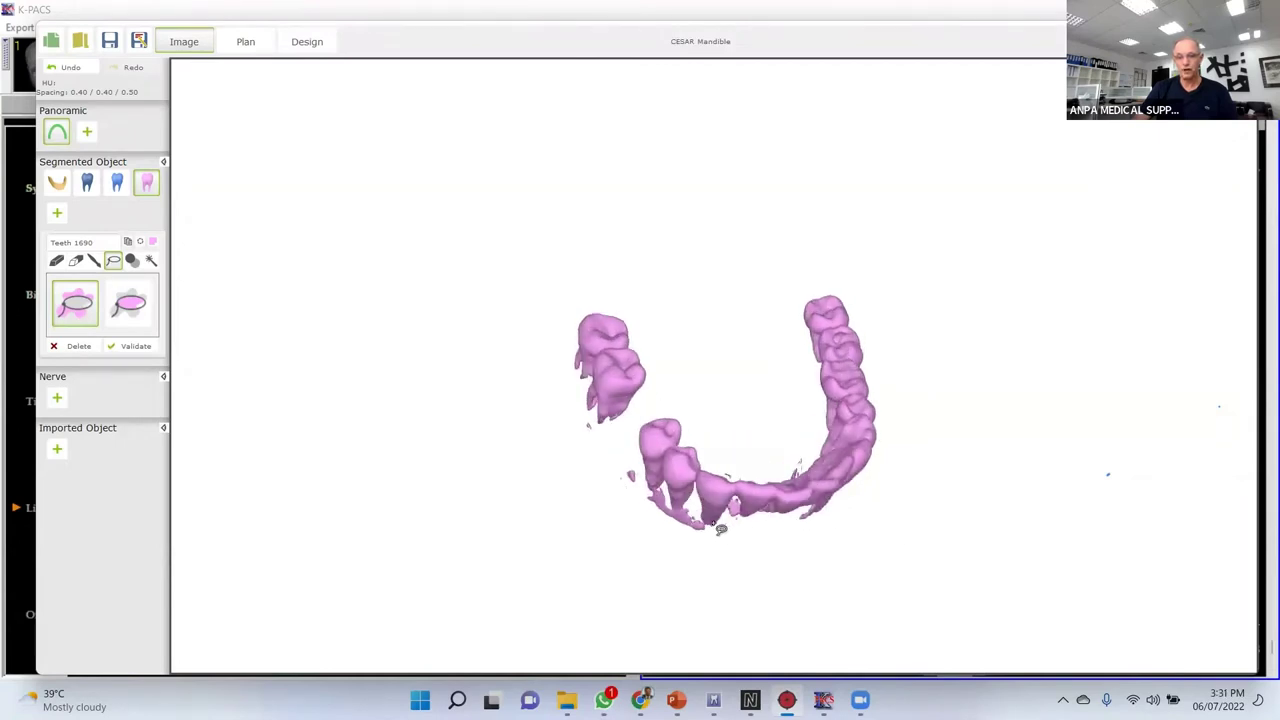
Orbit the teeth model and cut away the spiky fragment beside the last tooth.
drag(734, 563, 647, 503)
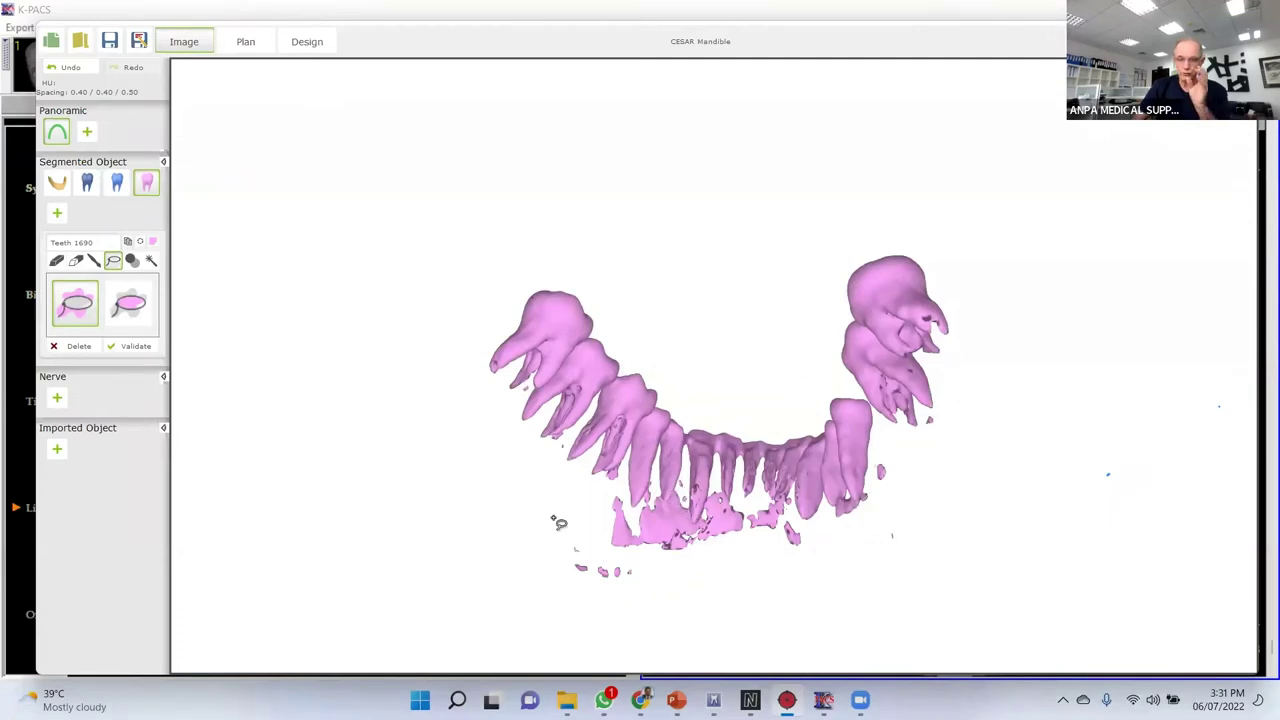
drag(591, 523, 794, 323)
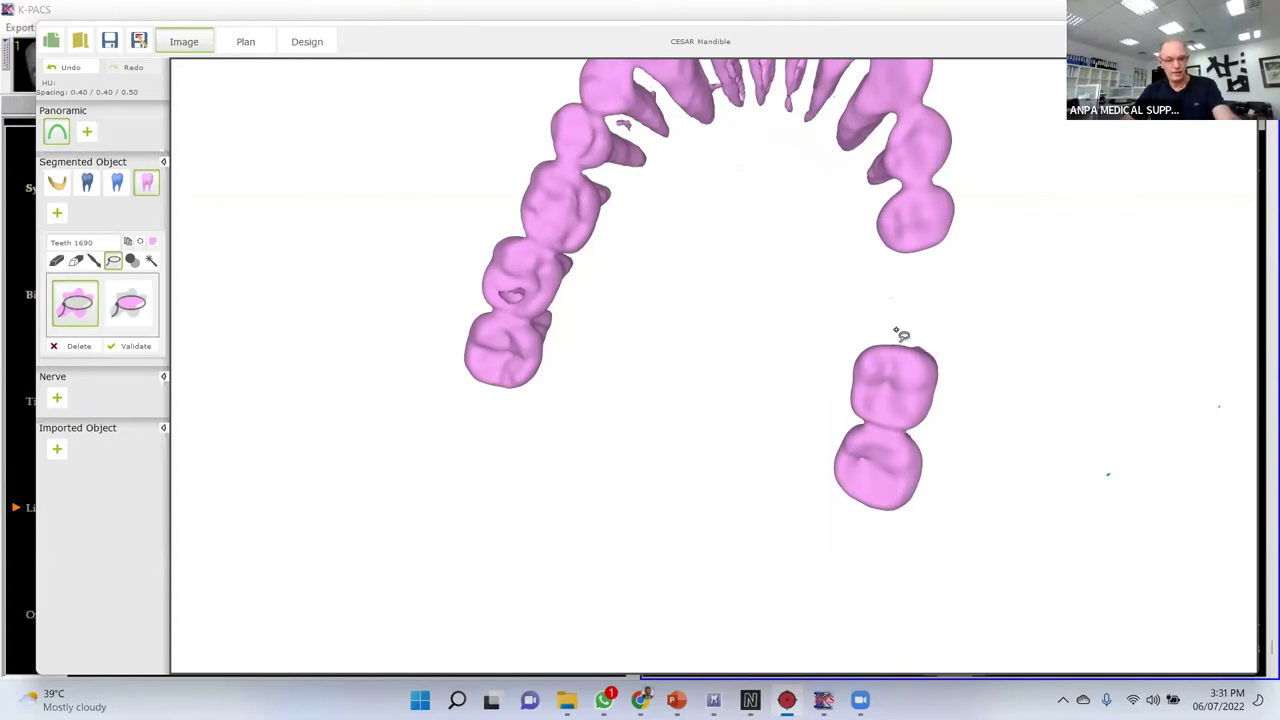
right_drag(900, 335, 824, 361)
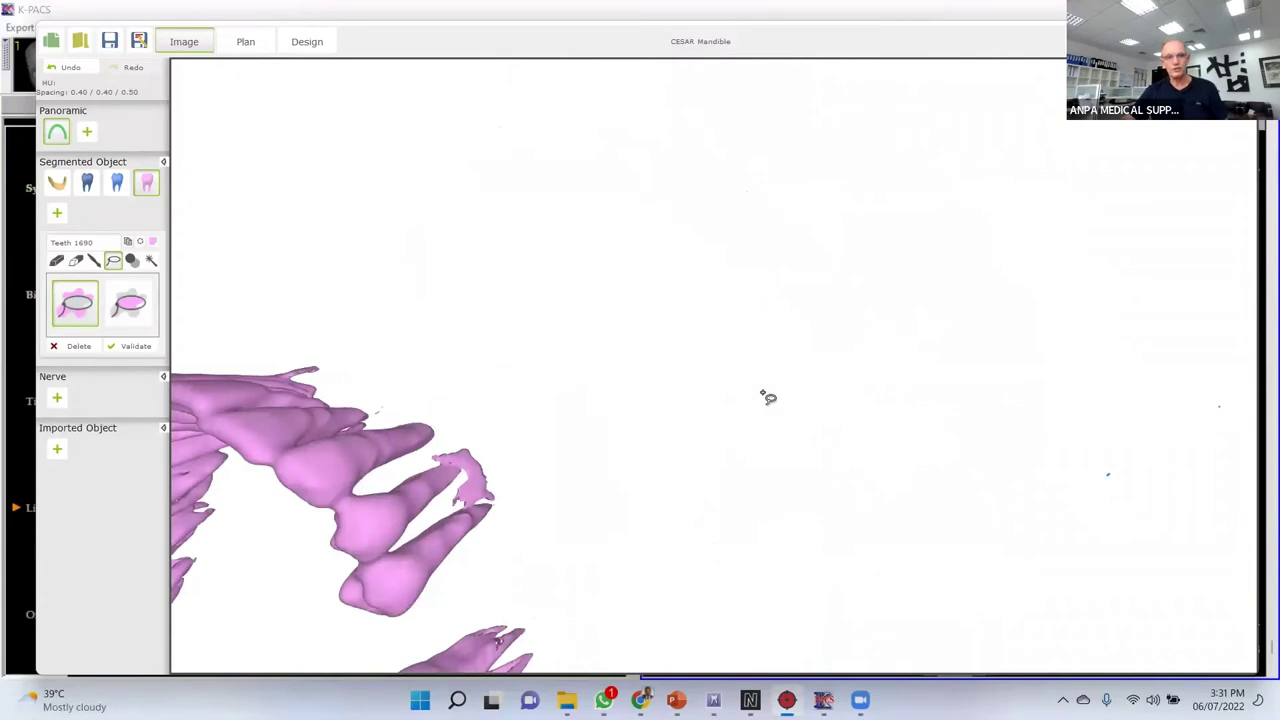
right_drag(768, 397, 584, 468)
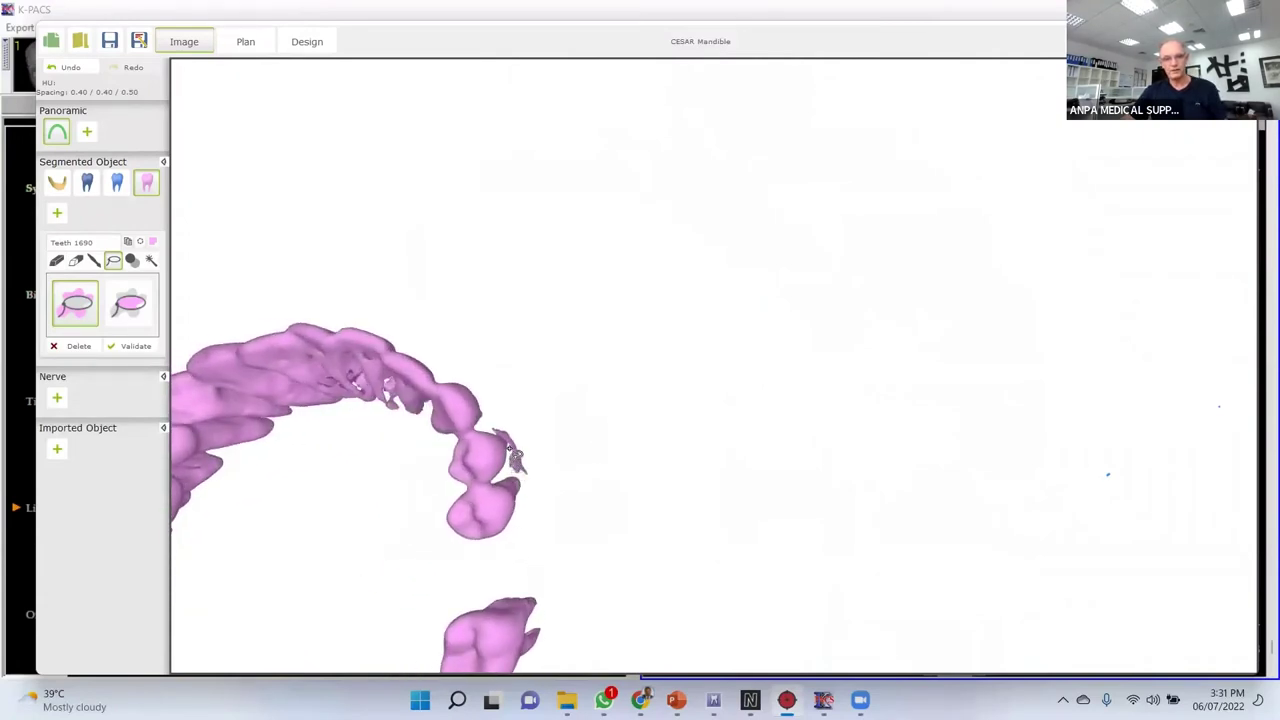
mouse_move(497, 433)
mouse_down()
mouse_move(545, 419)
mouse_move(583, 440)
mouse_up()
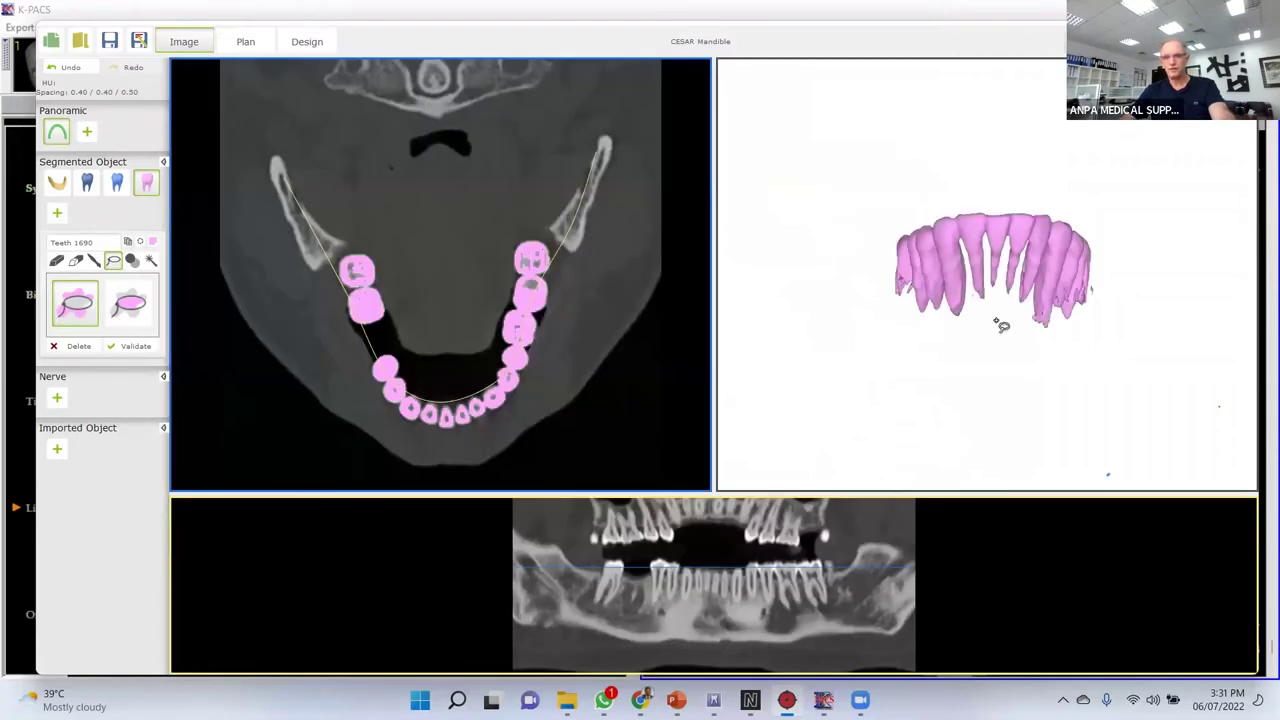
drag(1000, 325, 1041, 254)
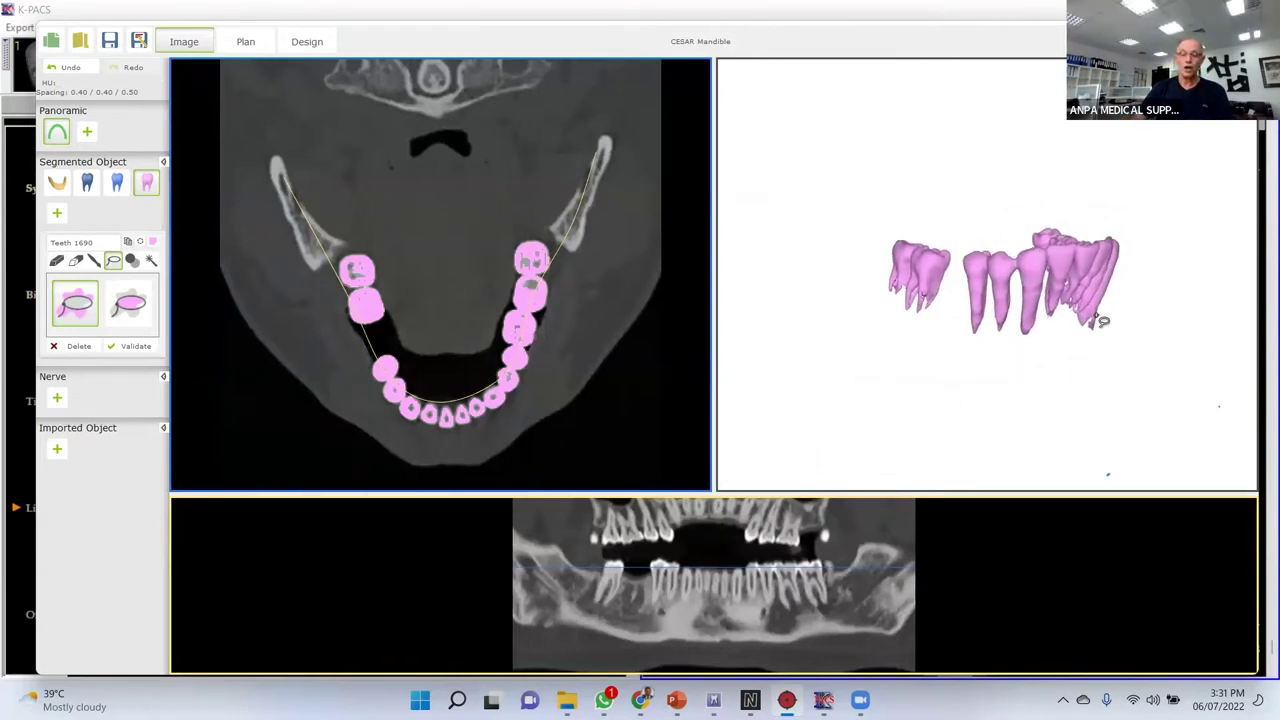
drag(1112, 343, 1030, 358)
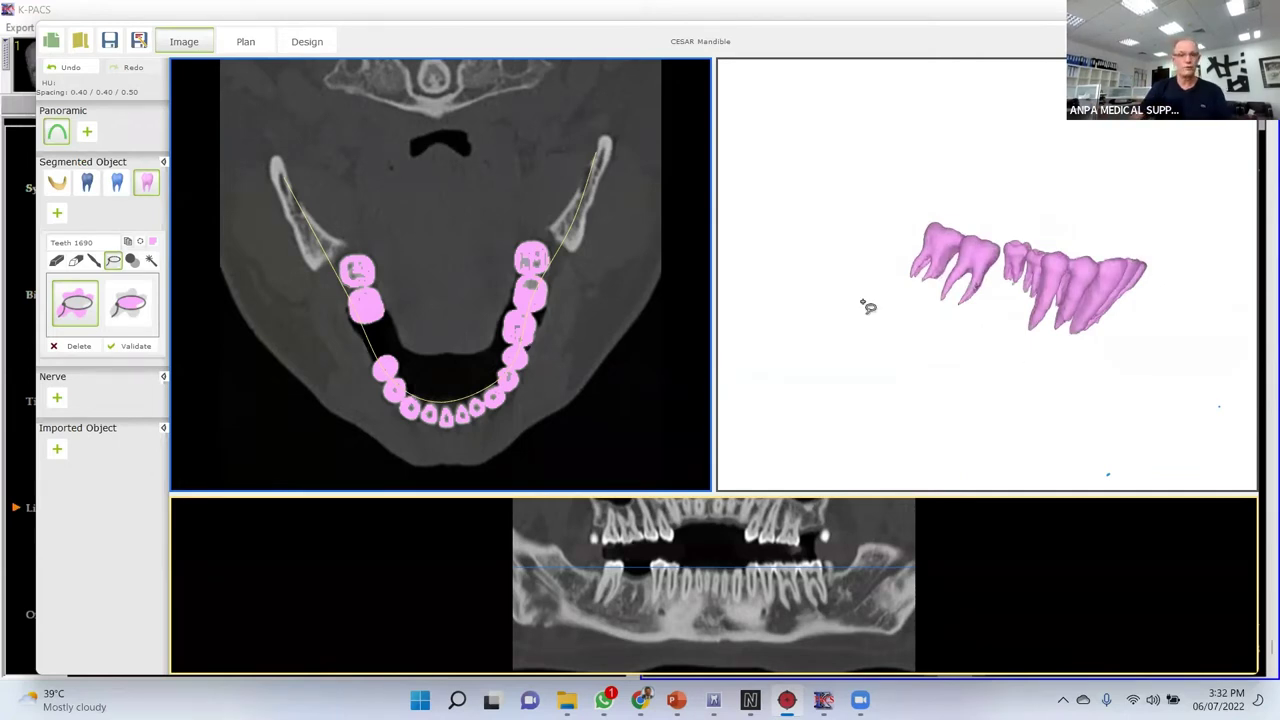
Validate the pink teeth, subtract them from Bone 500, and maximize the 3D view.
click(57, 182)
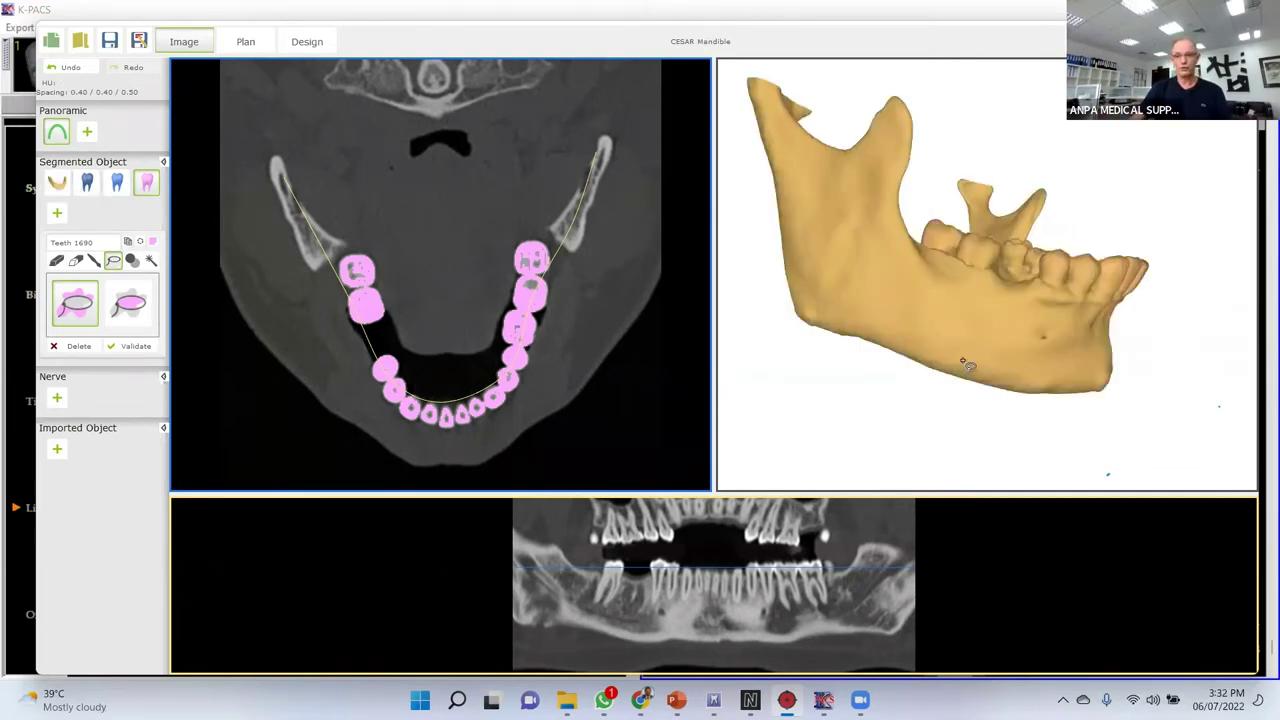
drag(907, 294, 932, 264)
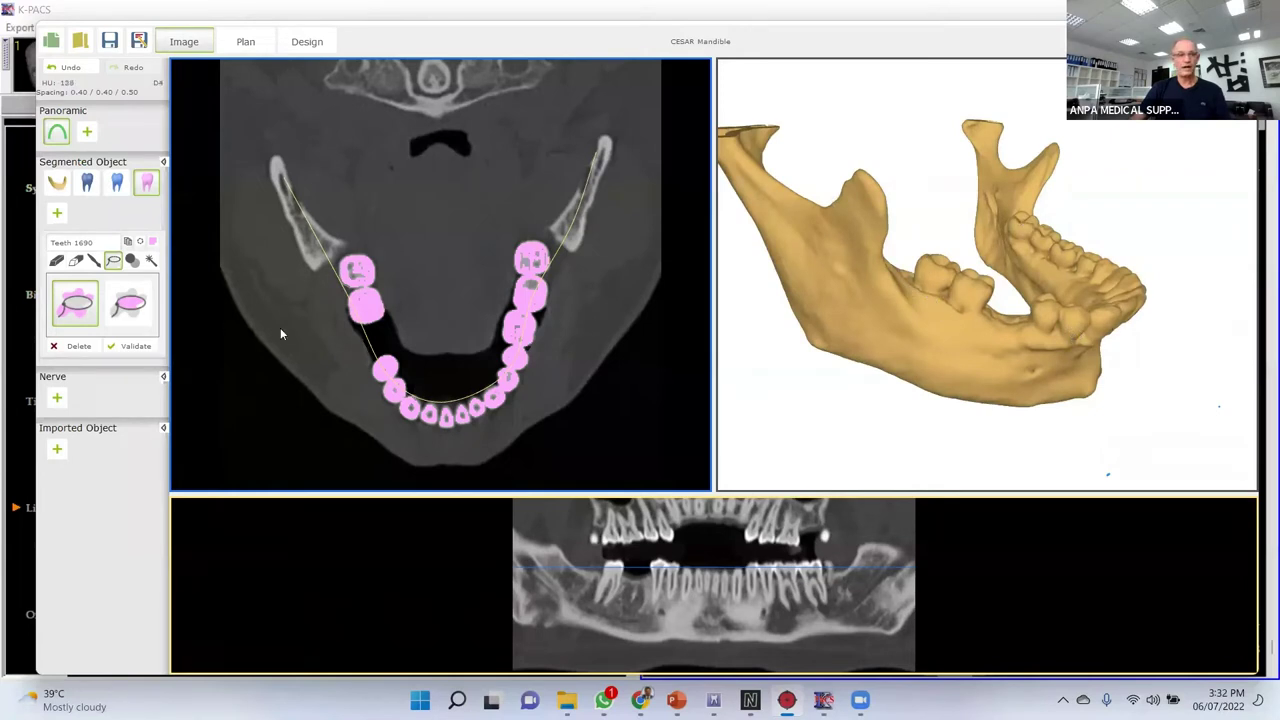
click(131, 261)
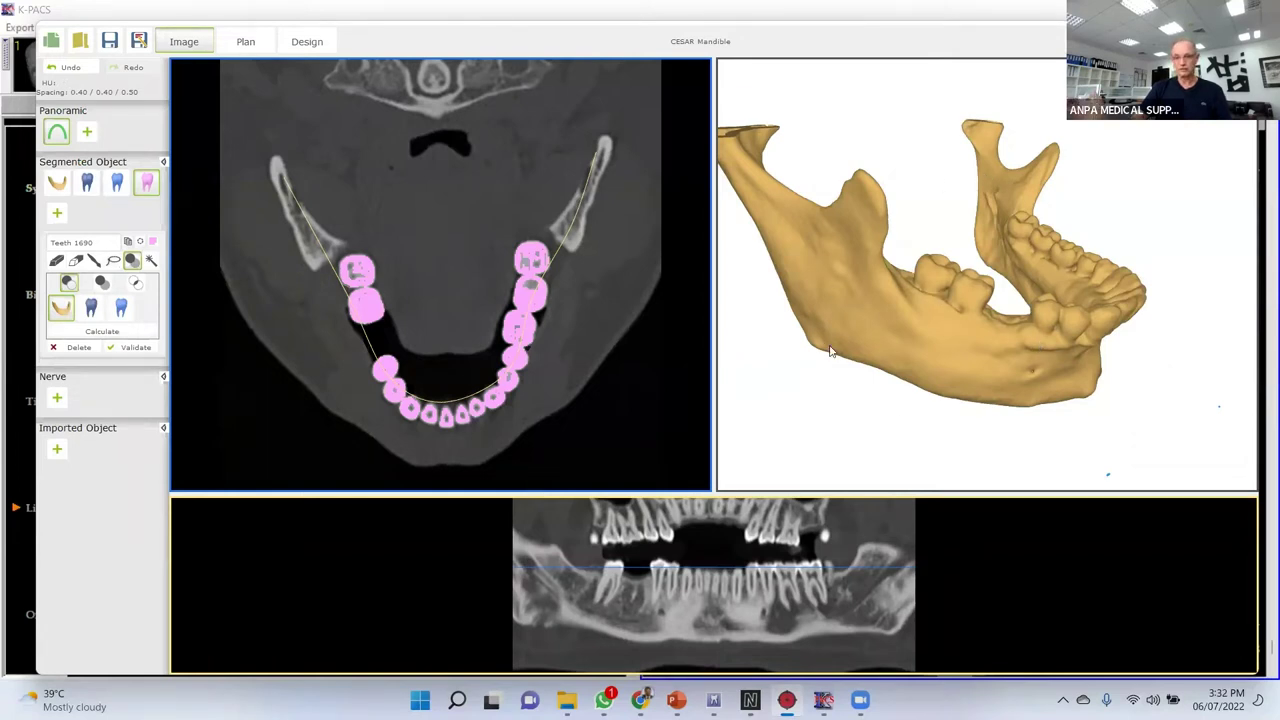
click(133, 347)
click(57, 184)
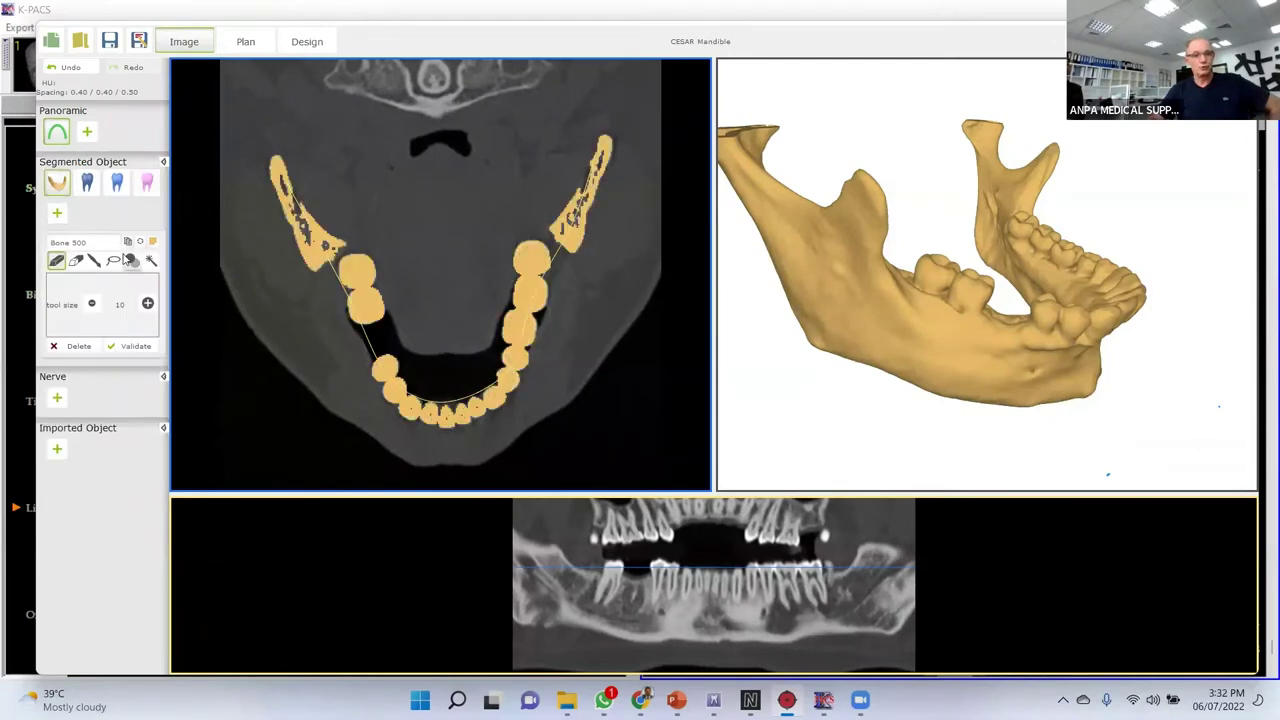
click(122, 313)
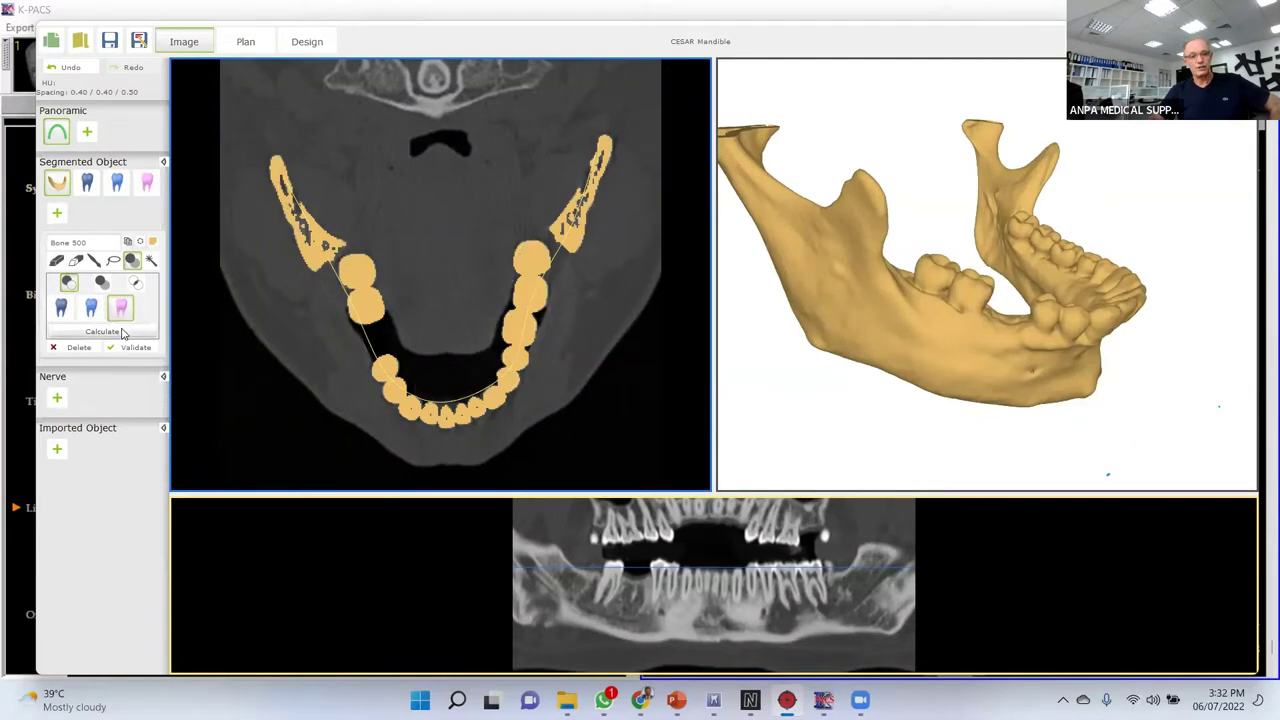
click(131, 333)
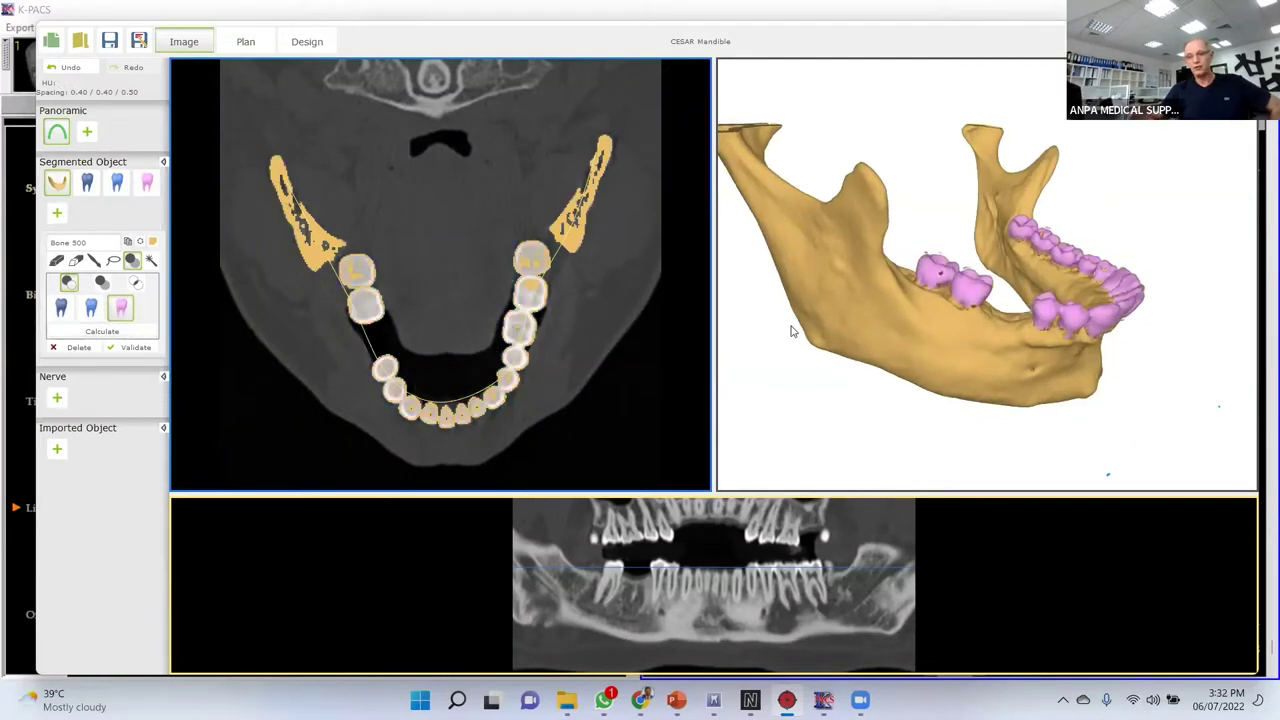
double_click(751, 319)
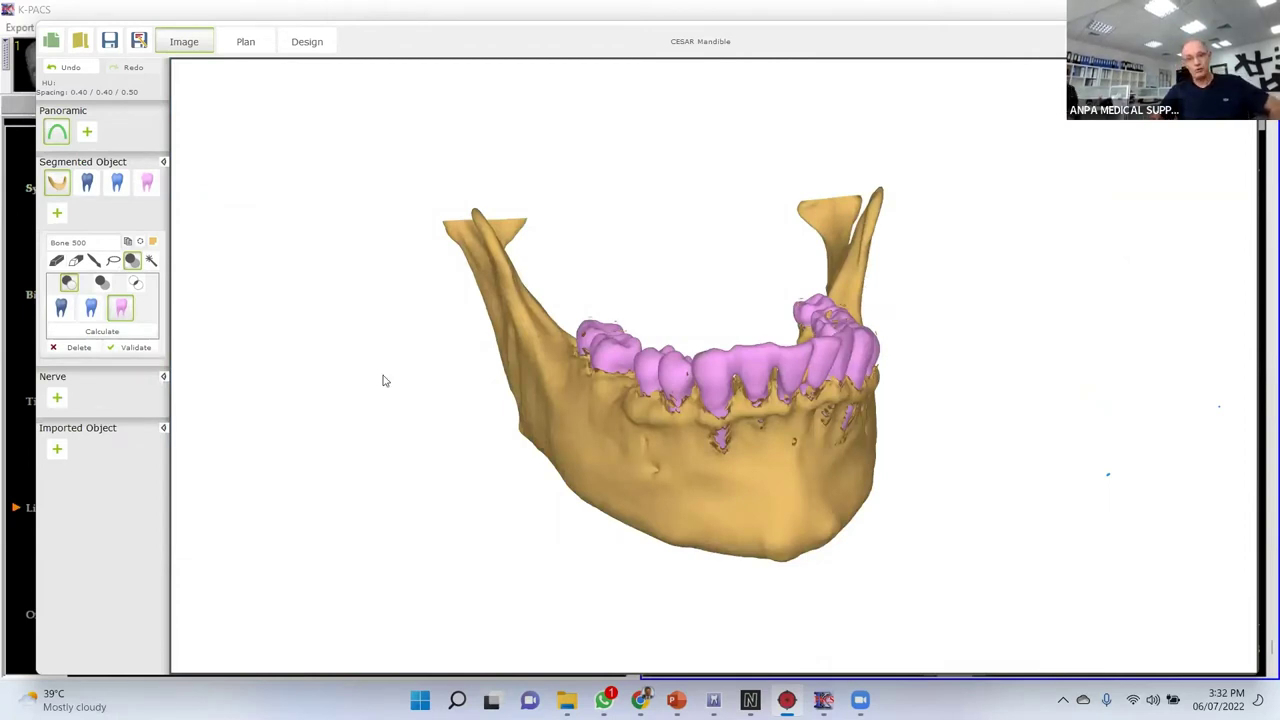
Select the lasso cut tool and orbit the mandible to view the teeth from above.
click(113, 260)
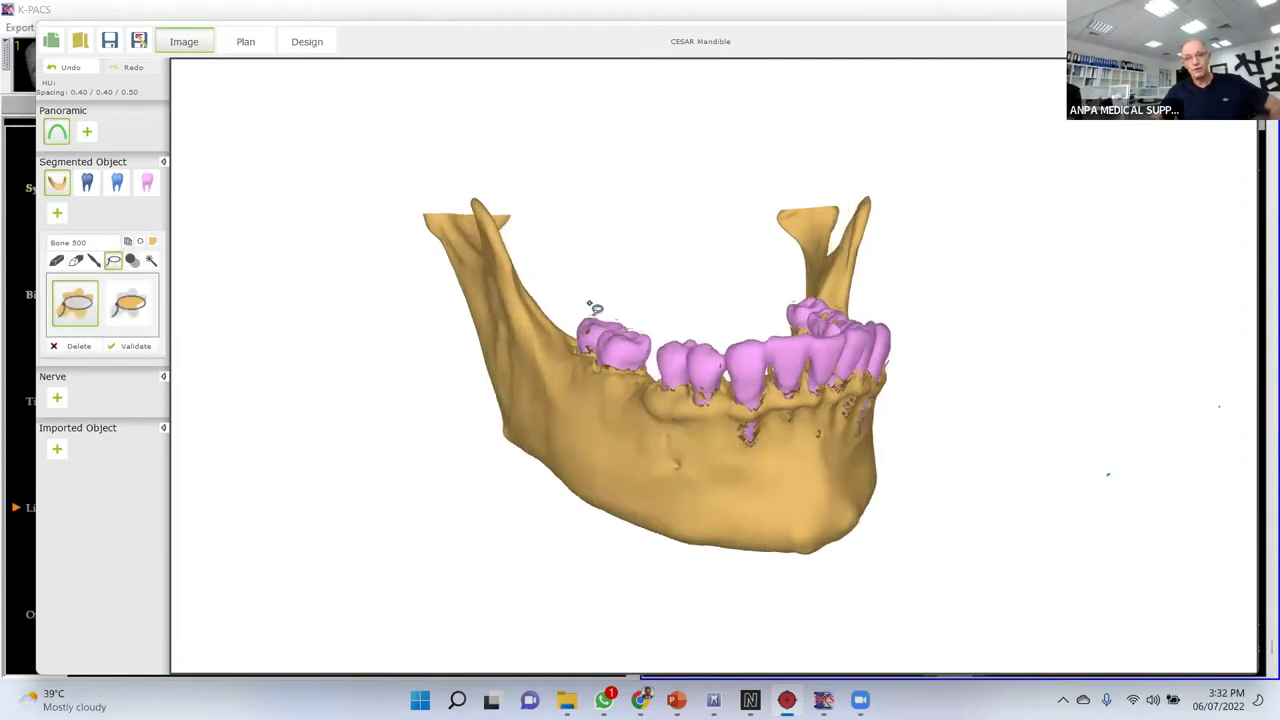
drag(626, 300, 606, 306)
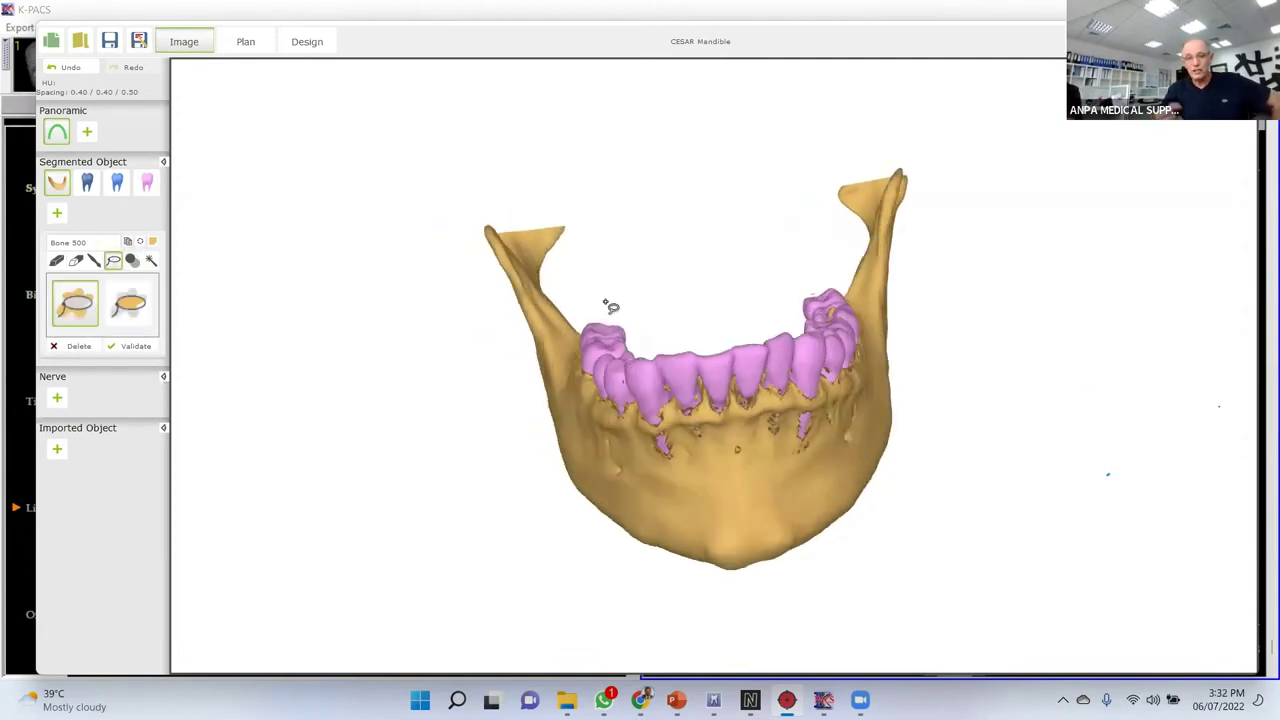
drag(749, 303, 827, 267)
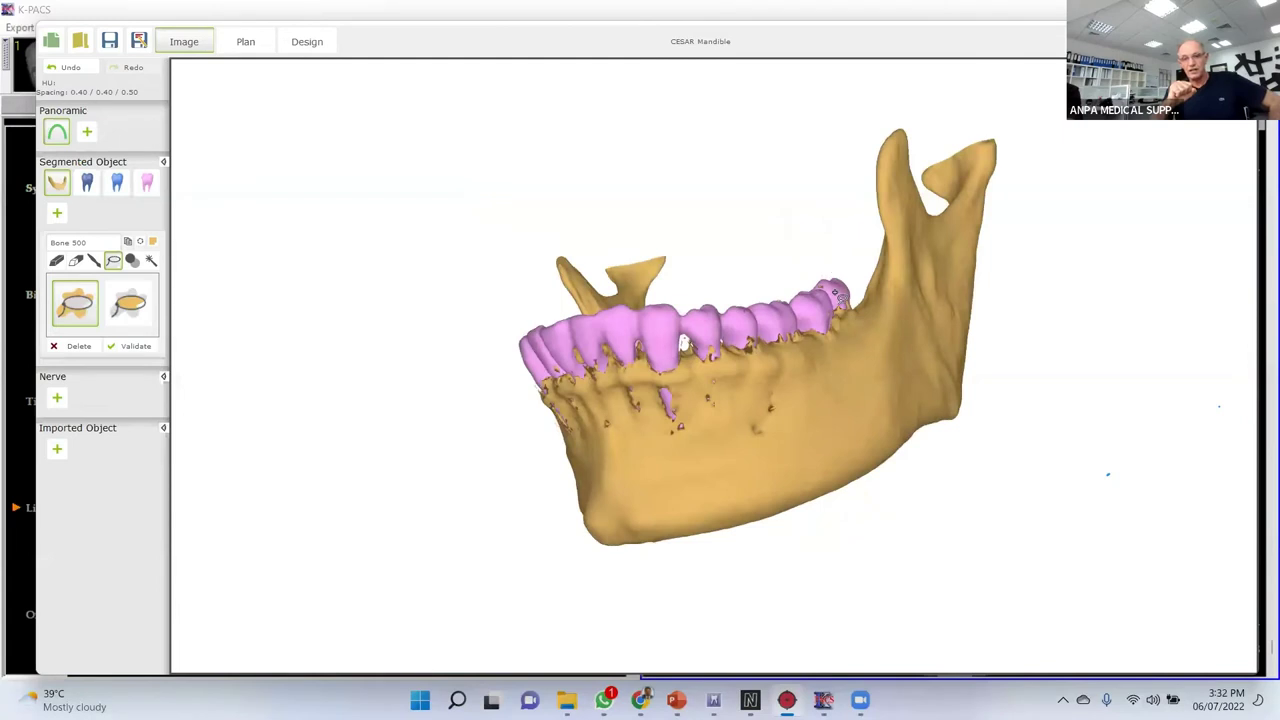
drag(723, 272, 814, 277)
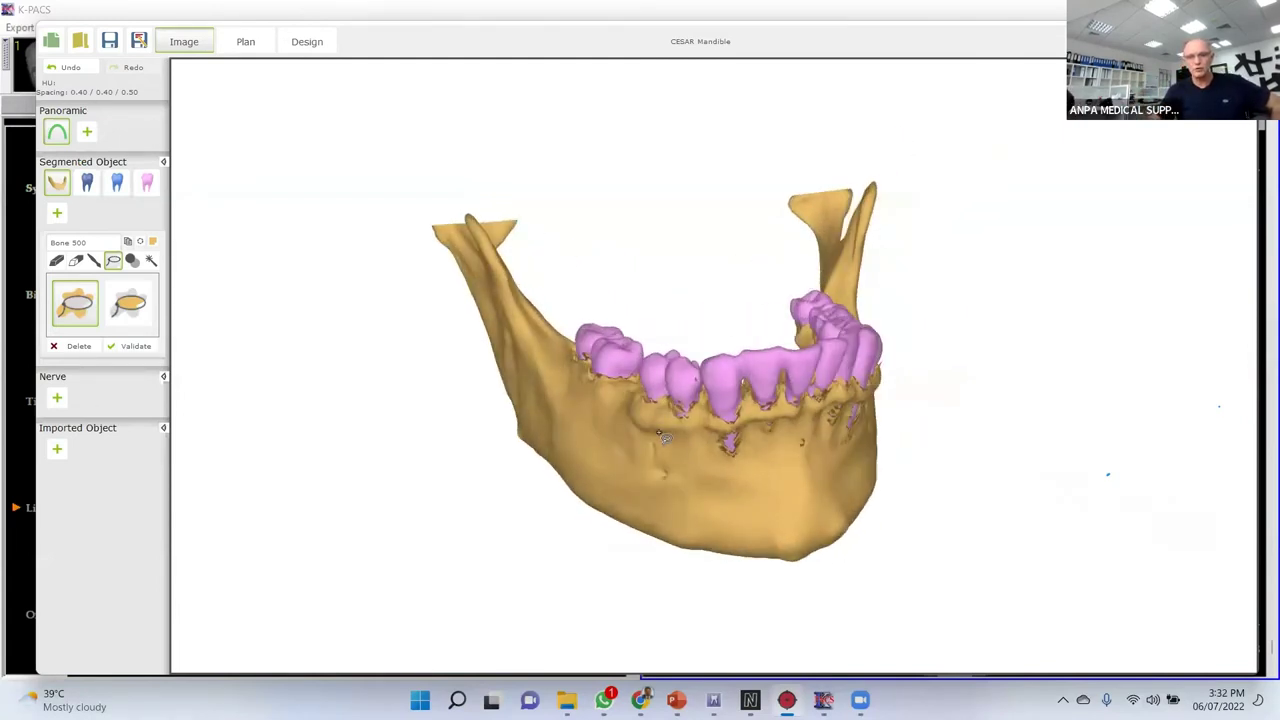
drag(668, 437, 702, 487)
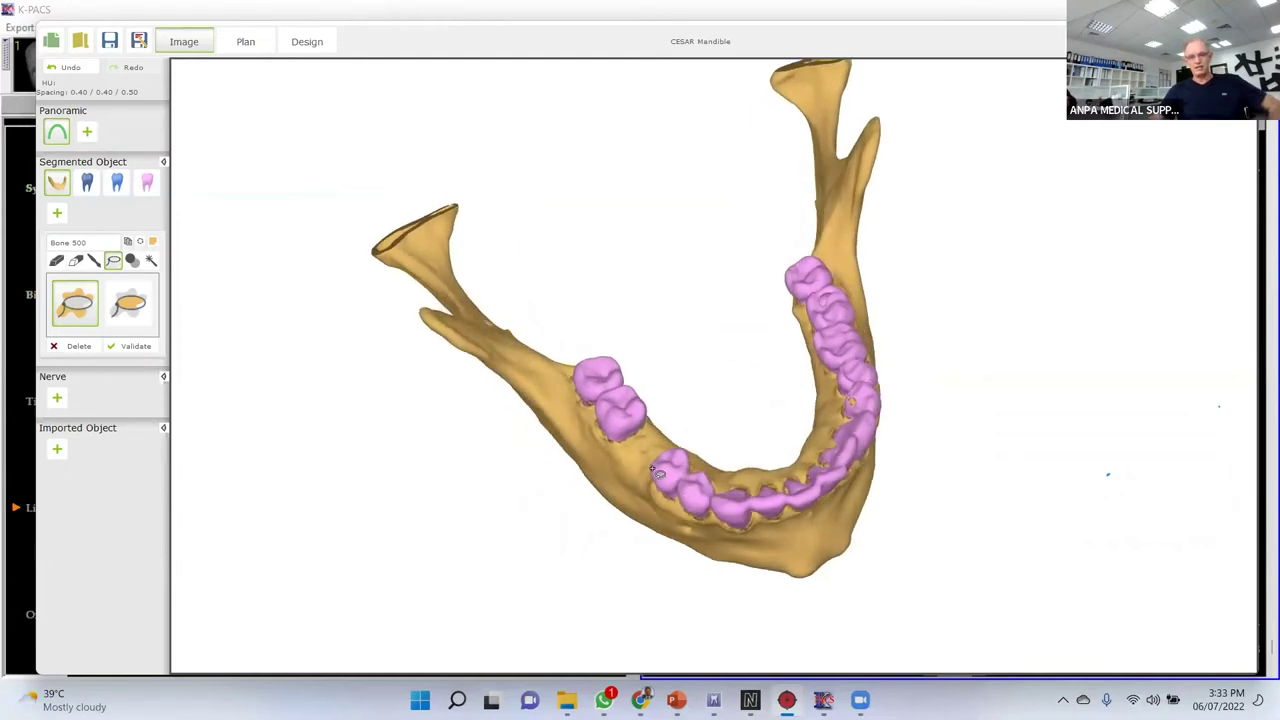
Inspect the hollow tooth sockets in Bone 500, then show the pink Teeth 1690 and orbit the jaw.
click(148, 184)
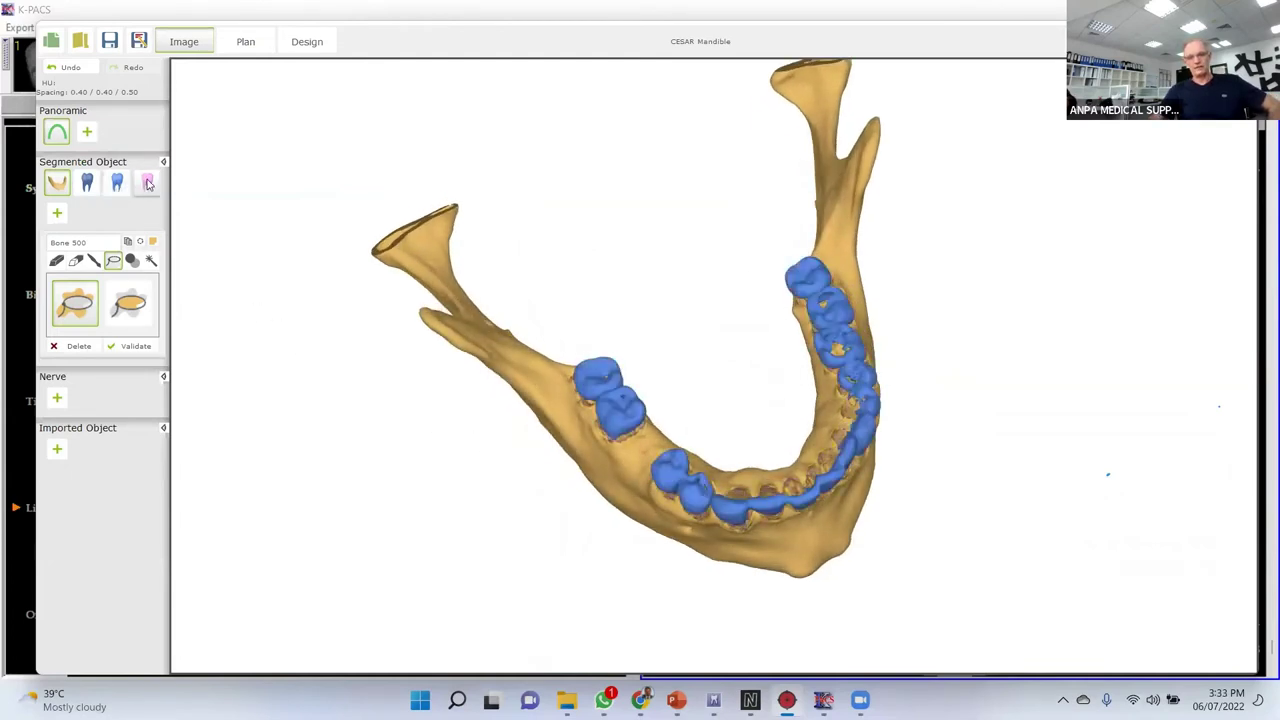
click(88, 183)
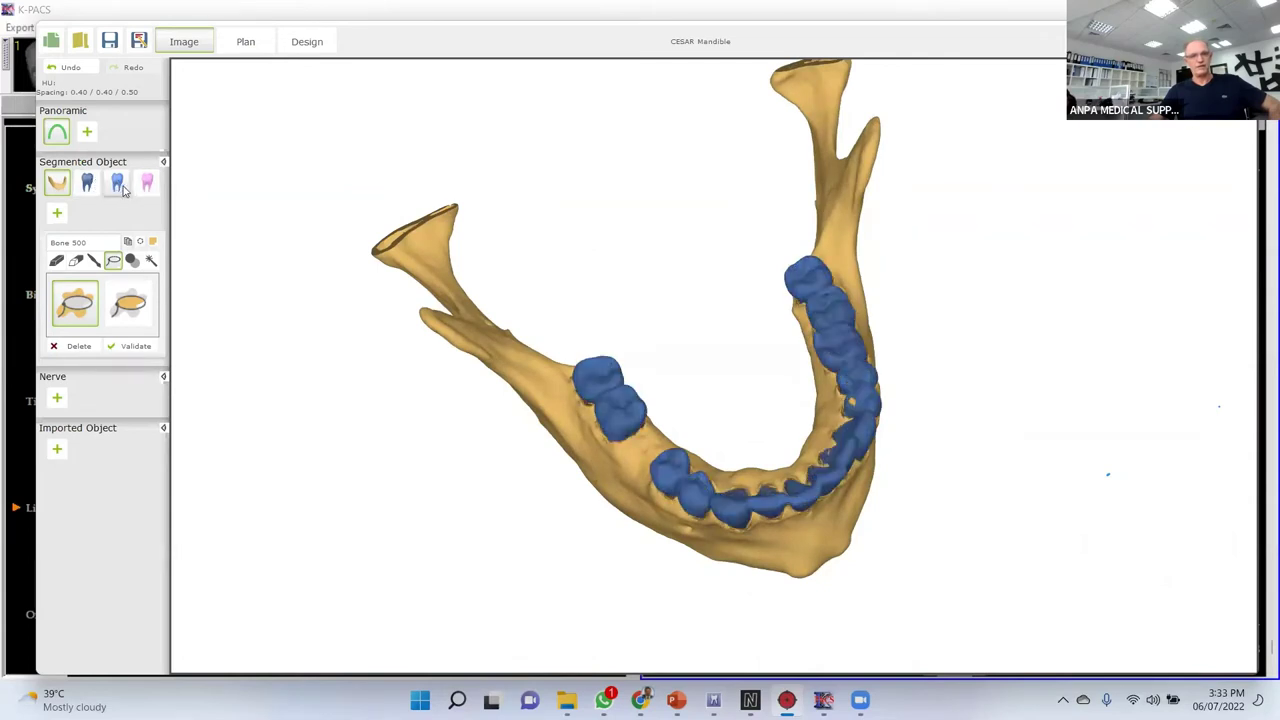
click(87, 184)
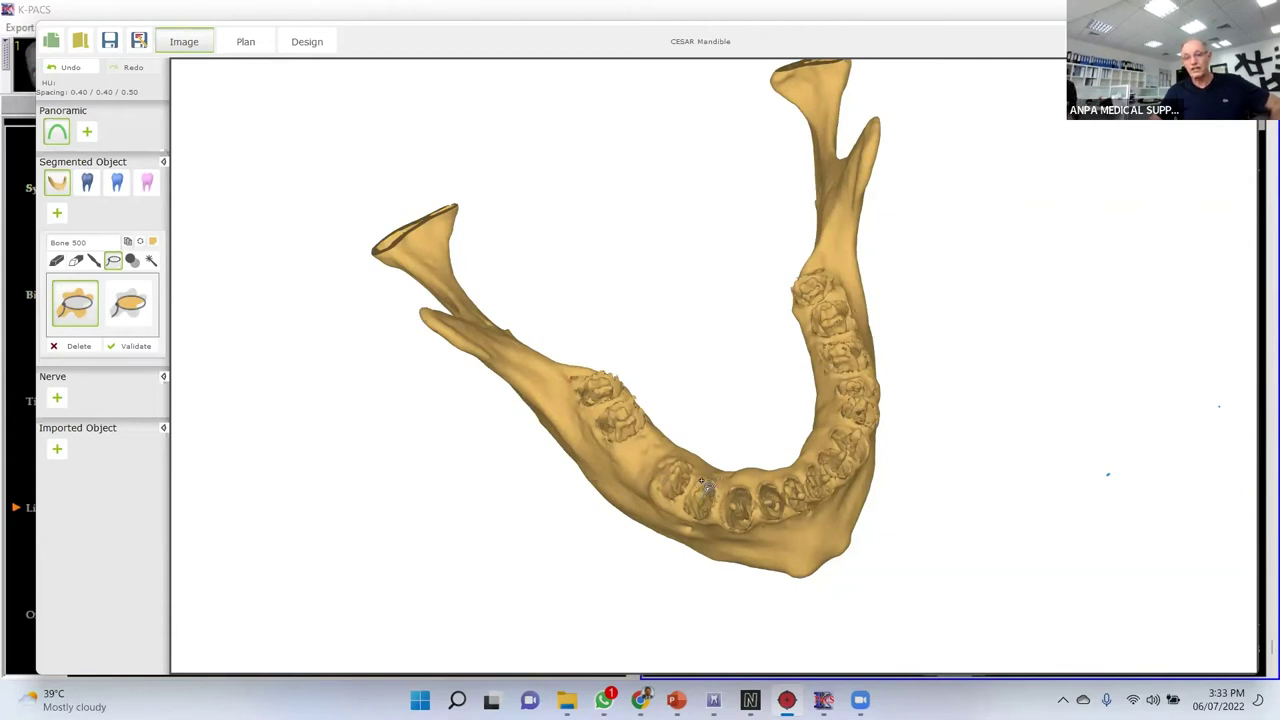
drag(703, 485, 731, 443)
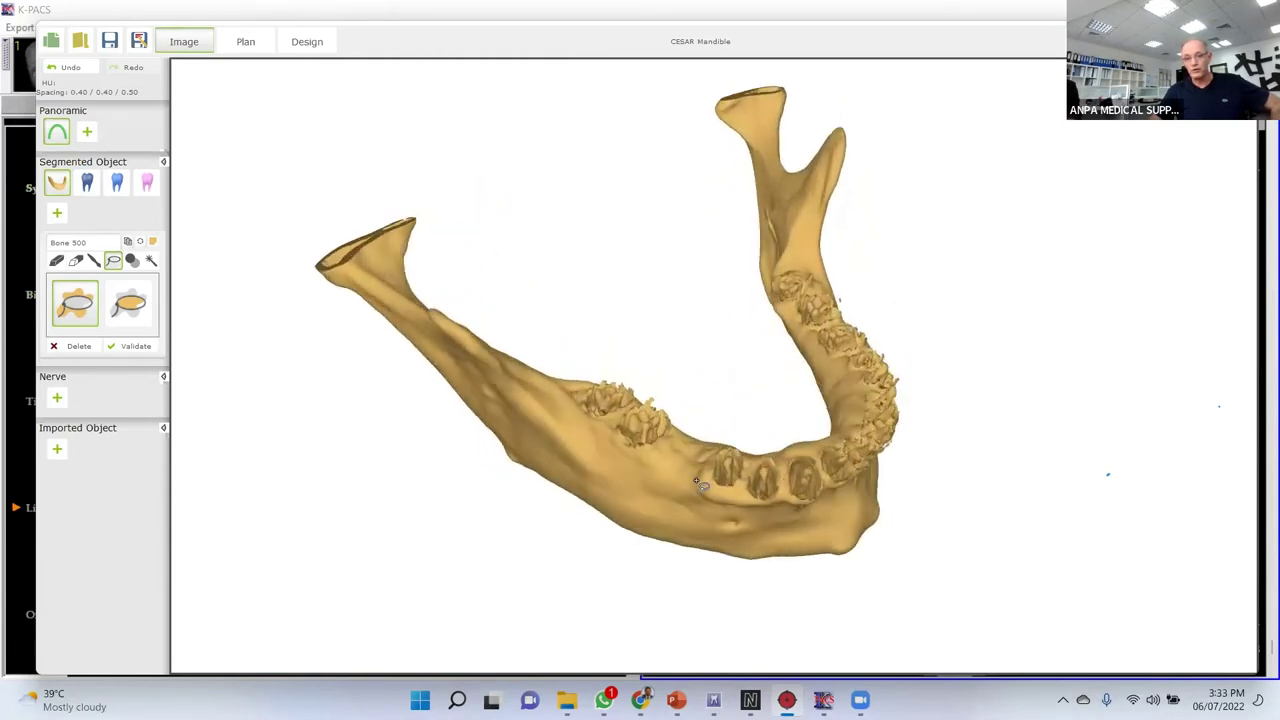
drag(738, 482, 762, 144)
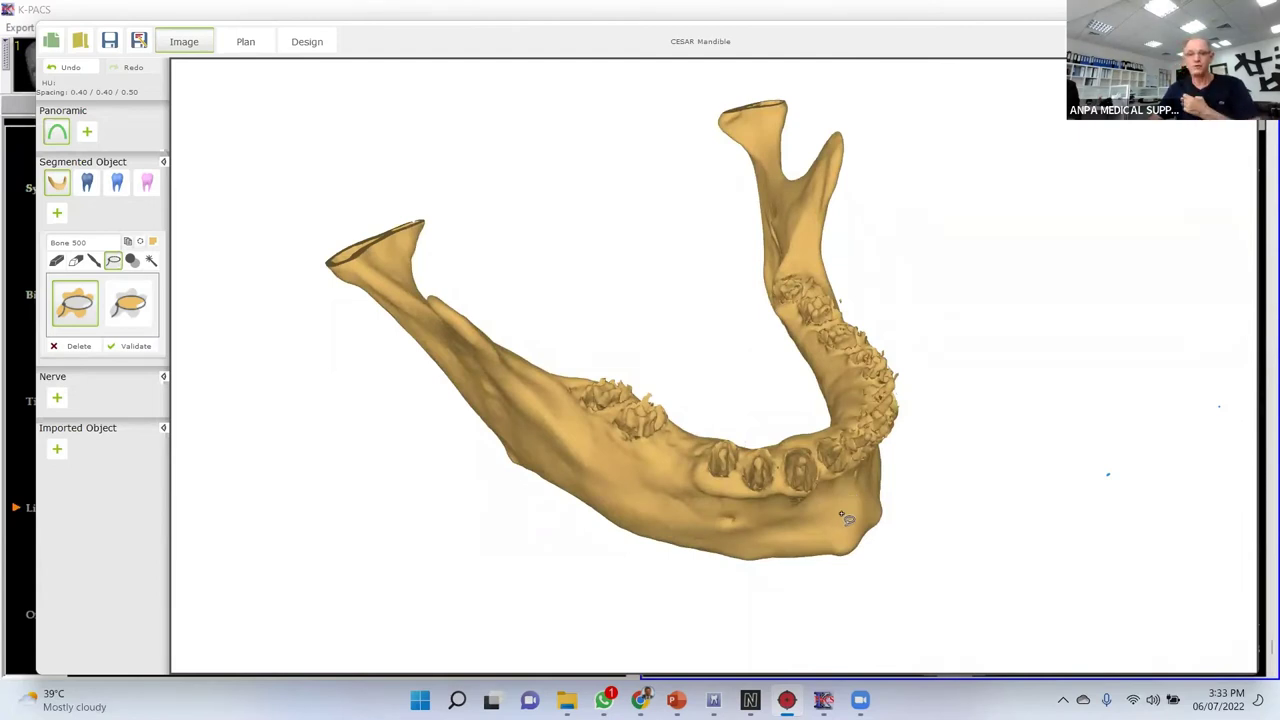
drag(818, 515, 814, 476)
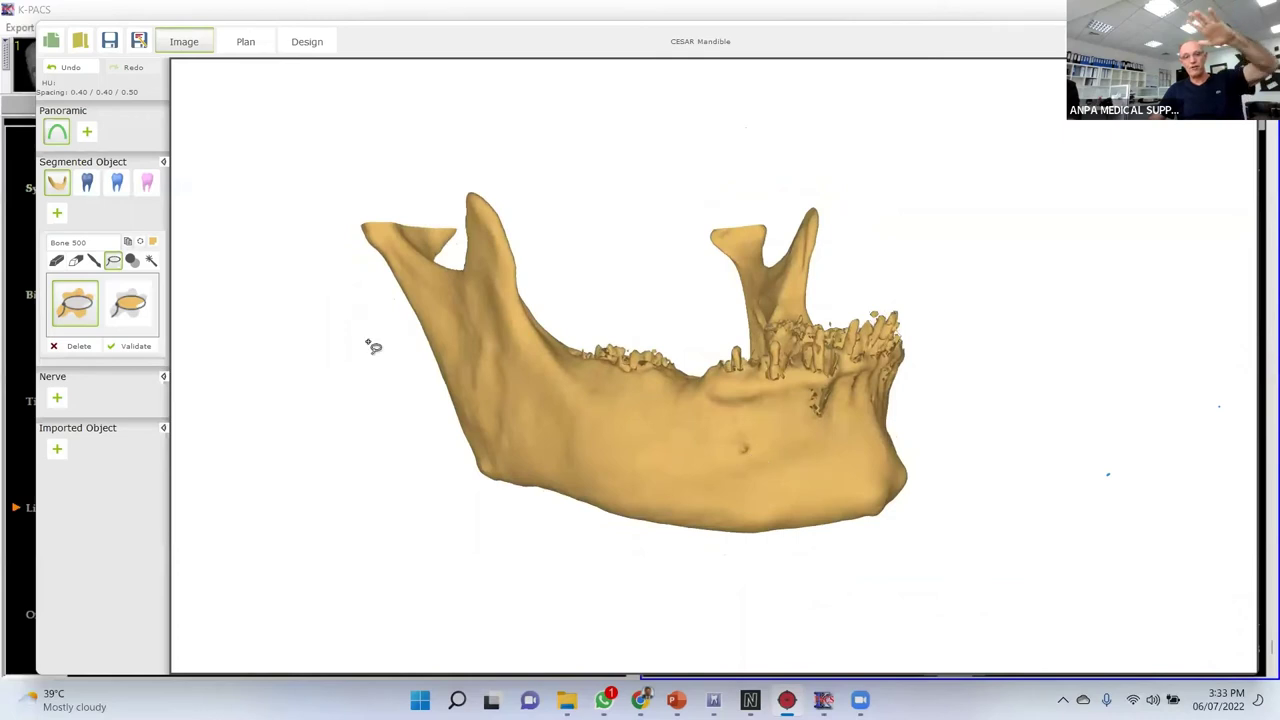
click(147, 183)
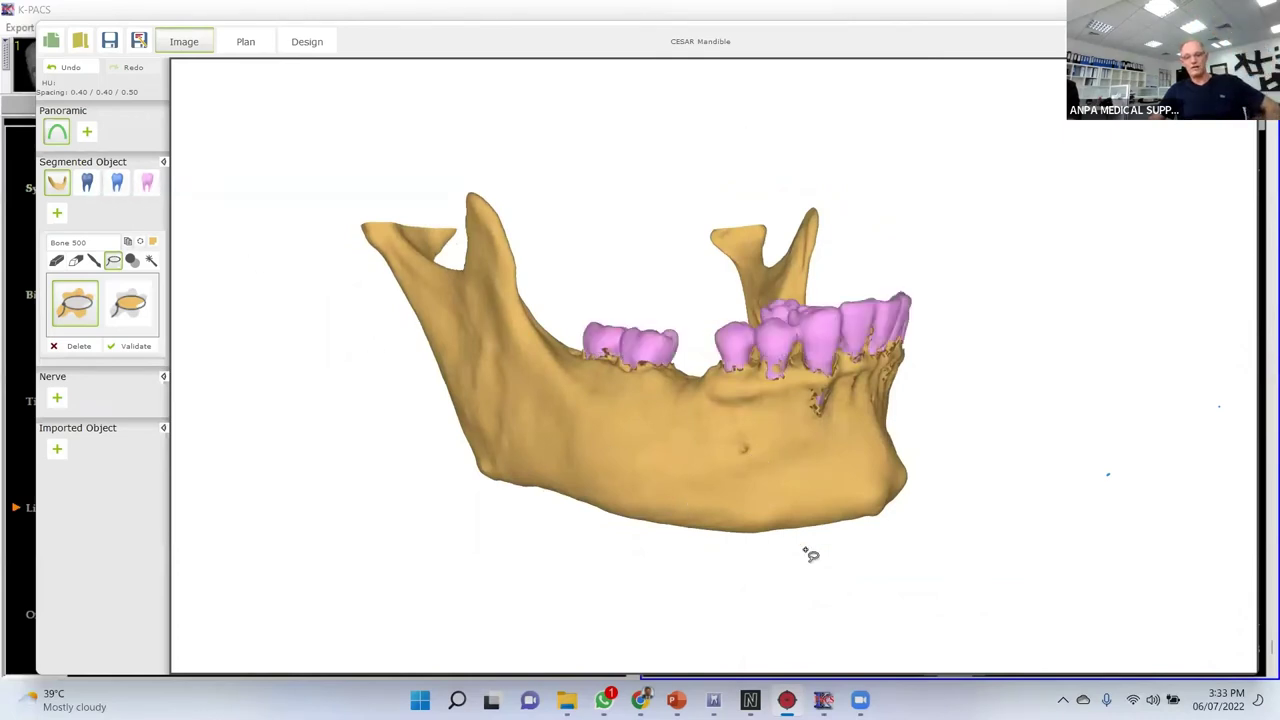
mouse_move(790, 445)
mouse_down()
mouse_move(727, 506)
mouse_move(762, 458)
mouse_move(758, 478)
mouse_move(793, 454)
mouse_up()
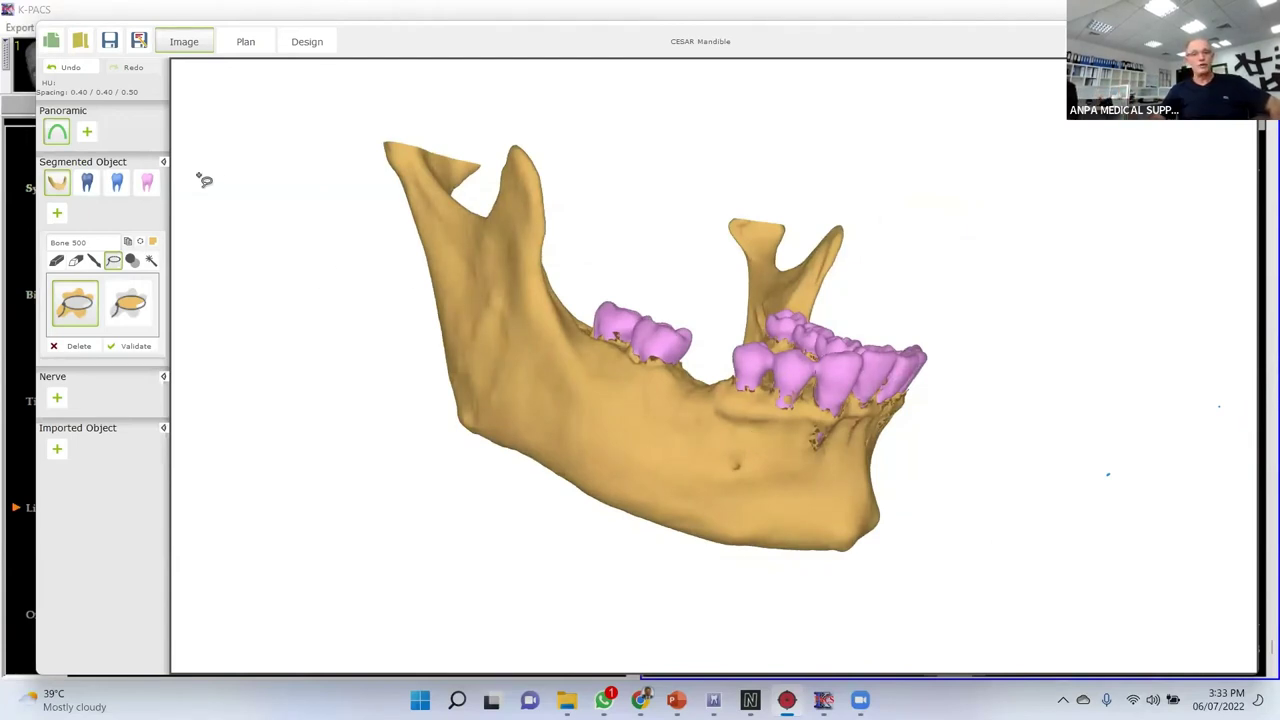
Start a new segmented object with threshold -627 to 3071 and yellow colour #d1d13c.
click(57, 214)
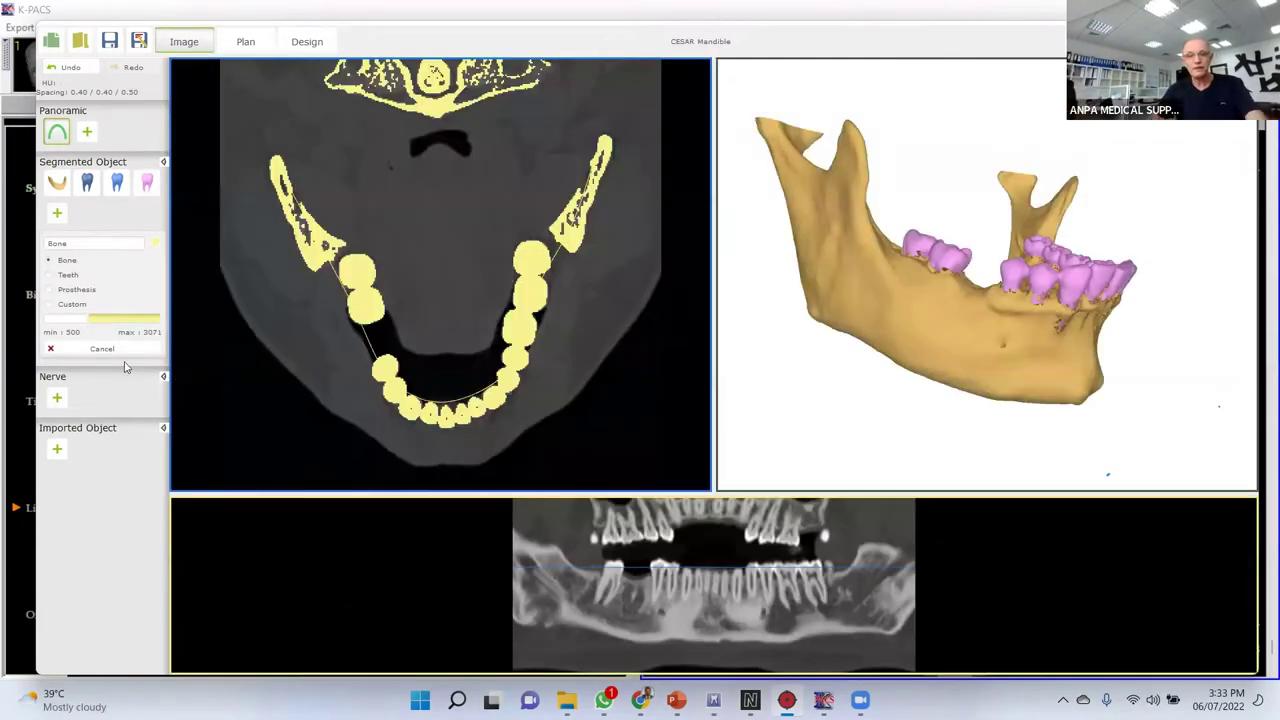
drag(87, 318, 55, 323)
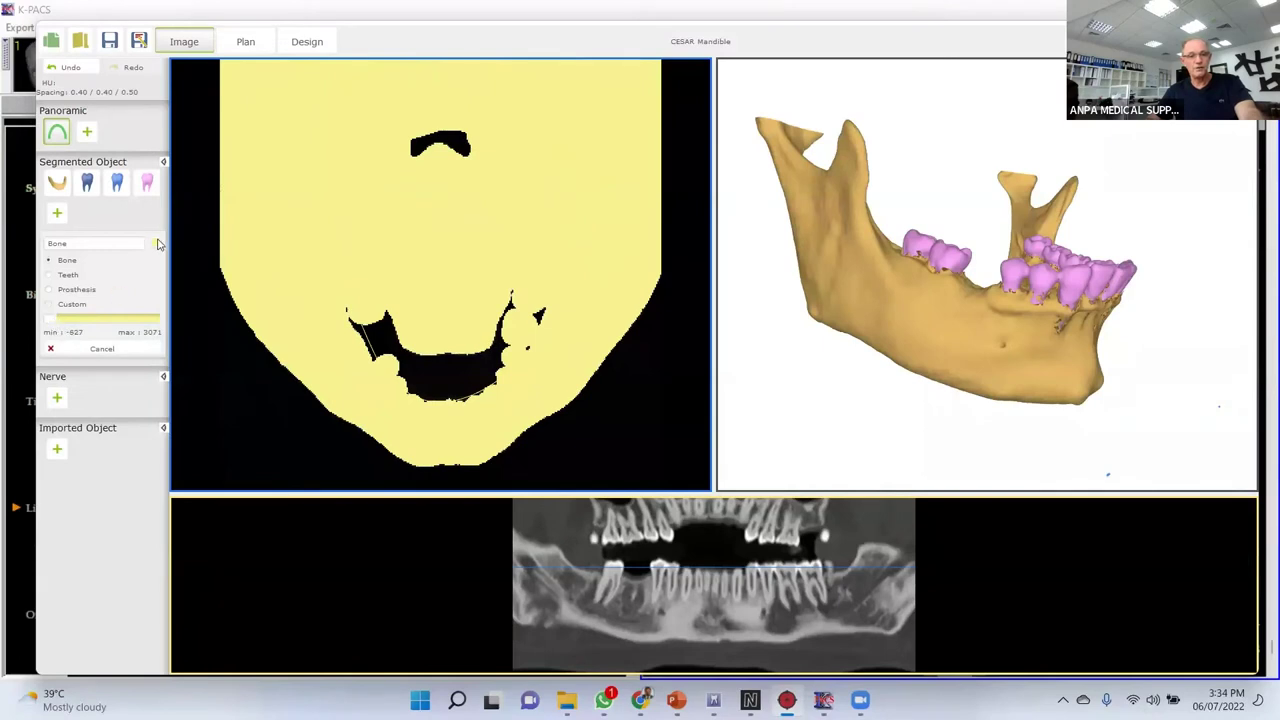
click(155, 243)
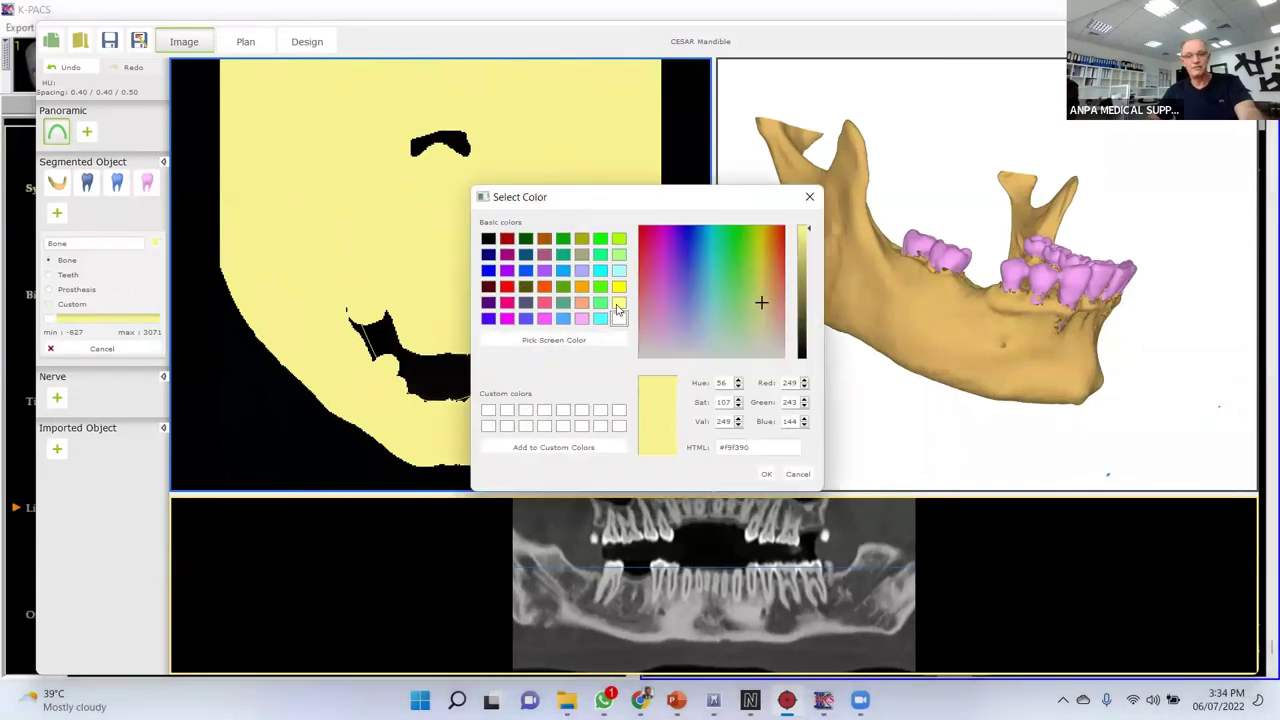
click(765, 293)
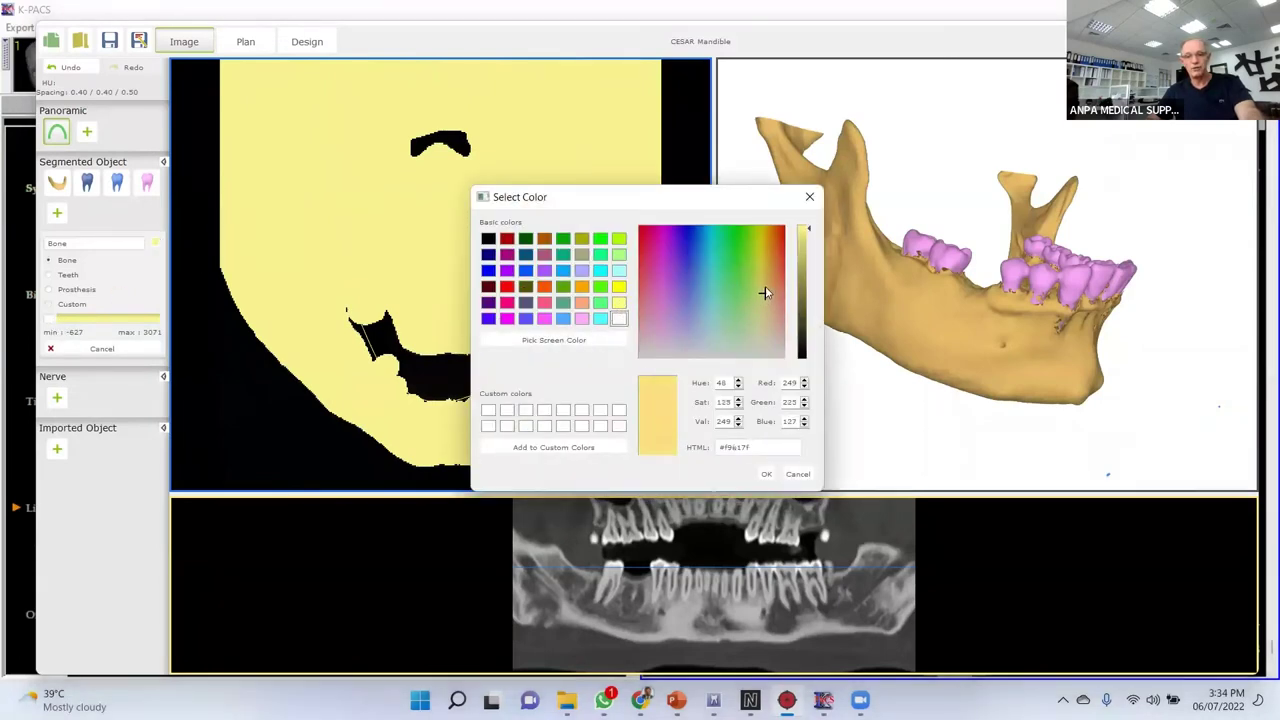
mouse_move(811, 233)
mouse_down()
mouse_move(807, 268)
mouse_move(808, 248)
mouse_up()
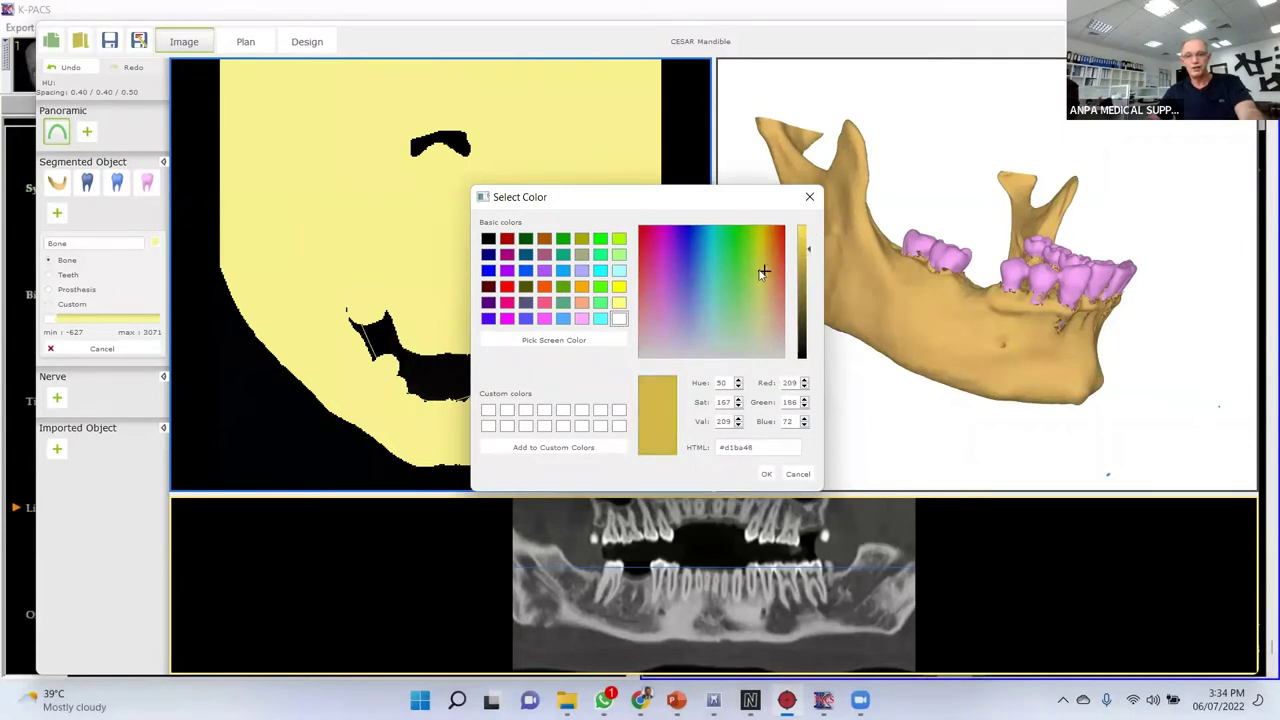
click(760, 265)
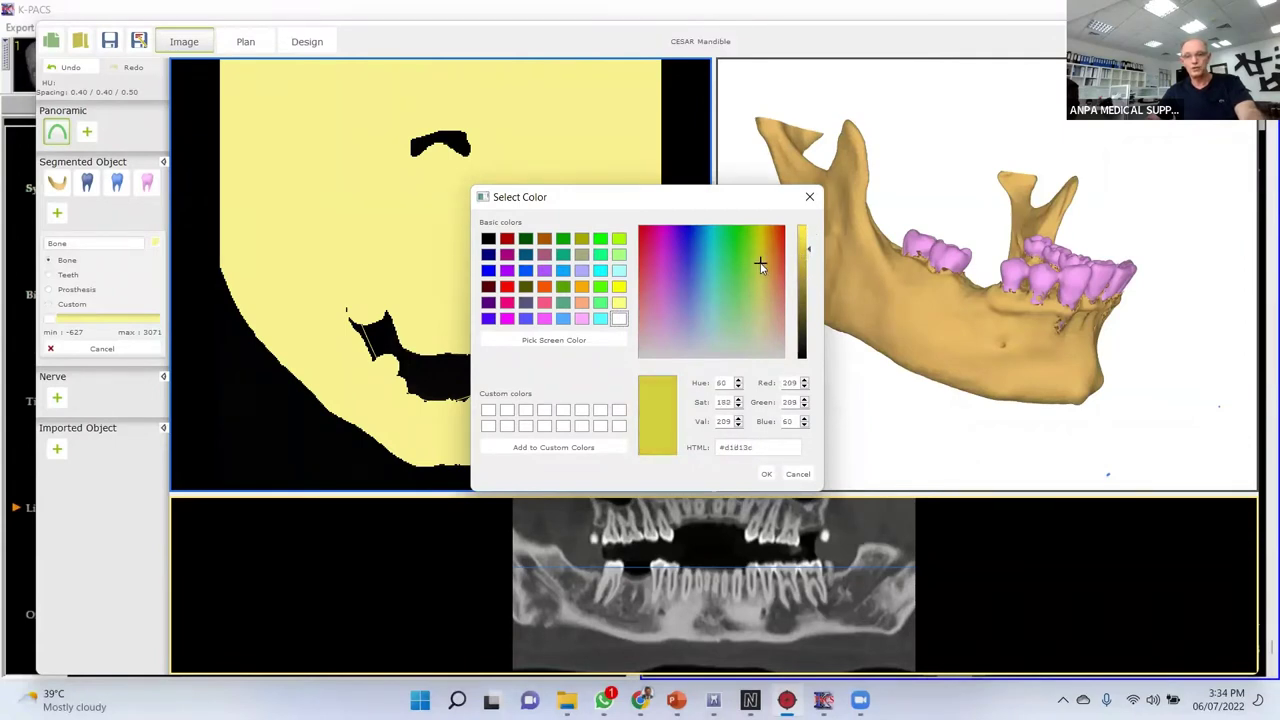
click(766, 474)
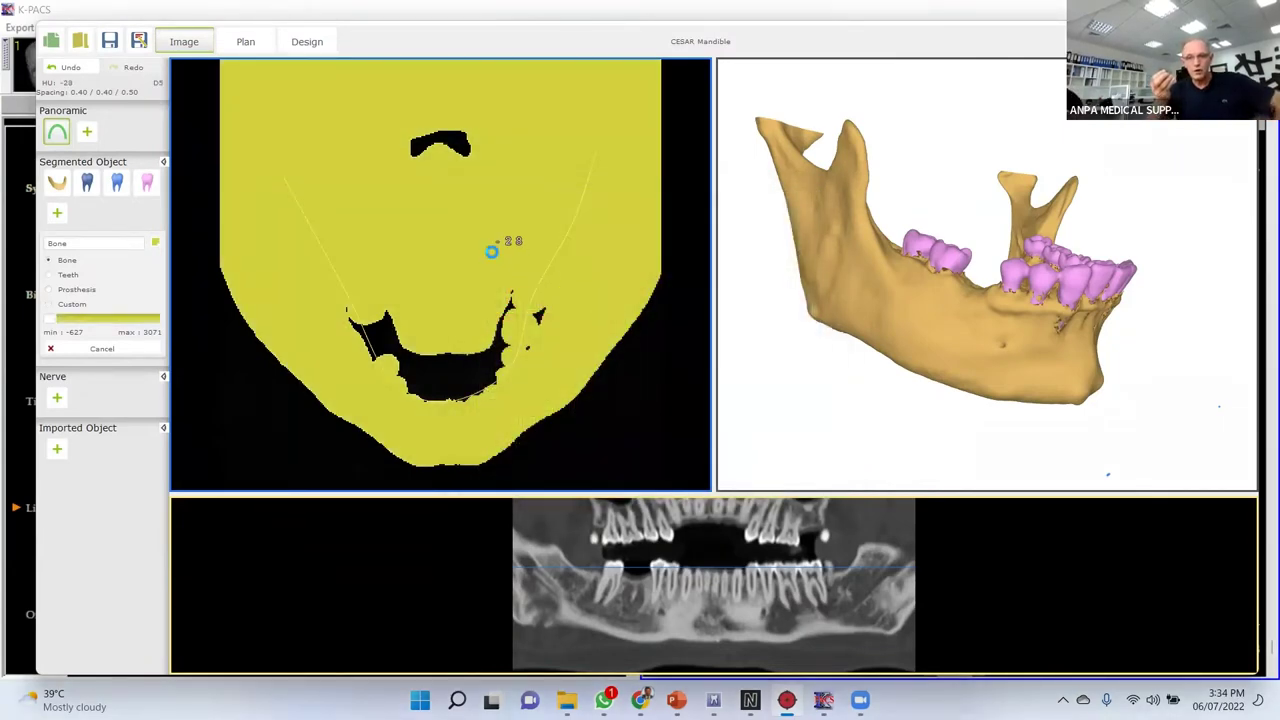
Rotate the new yellow face surface to view it from the front and the side.
drag(1011, 268, 977, 271)
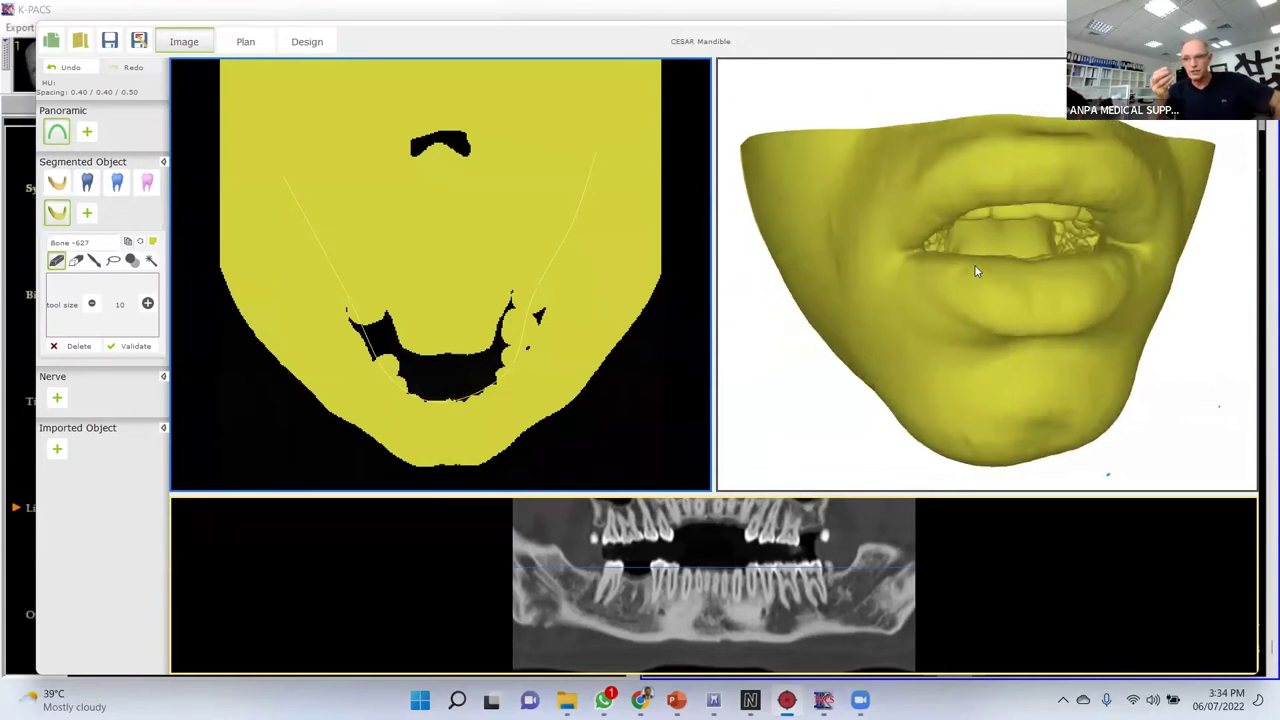
scroll(975, 285, down, 3)
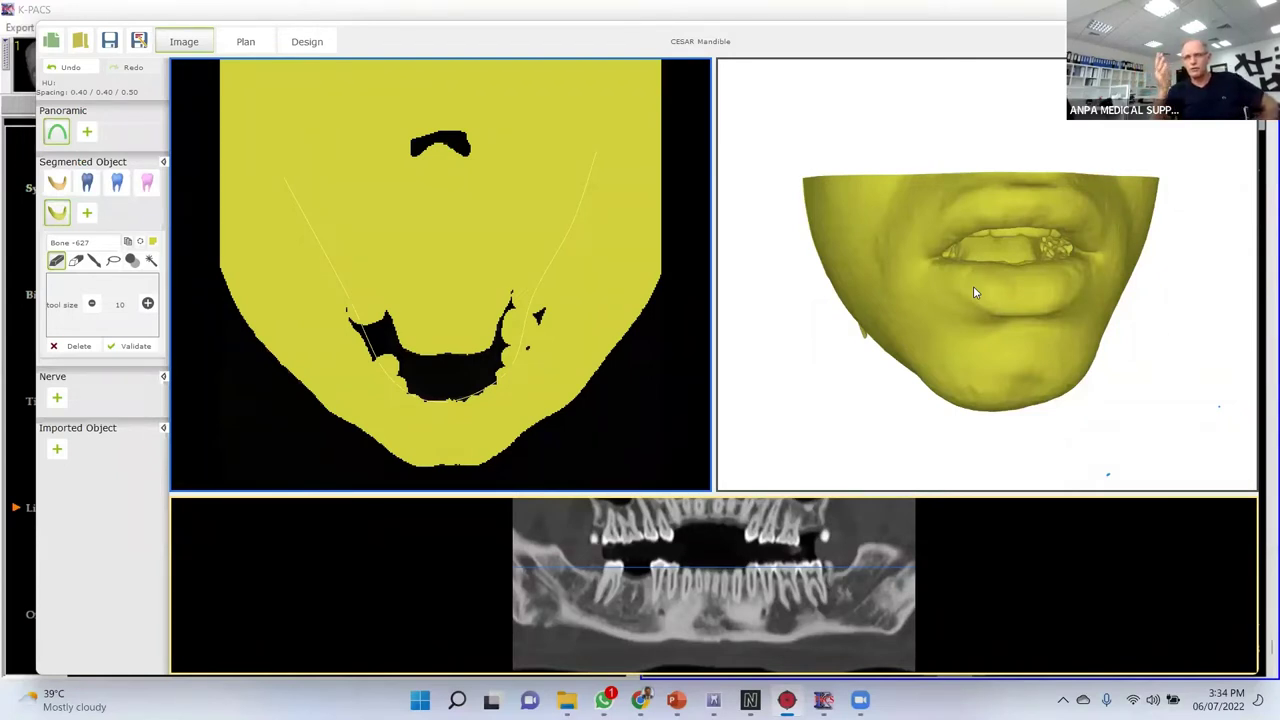
mouse_move(1010, 239)
mouse_down()
mouse_move(972, 244)
mouse_move(1016, 266)
mouse_move(1025, 302)
mouse_move(1010, 231)
mouse_move(998, 232)
mouse_up()
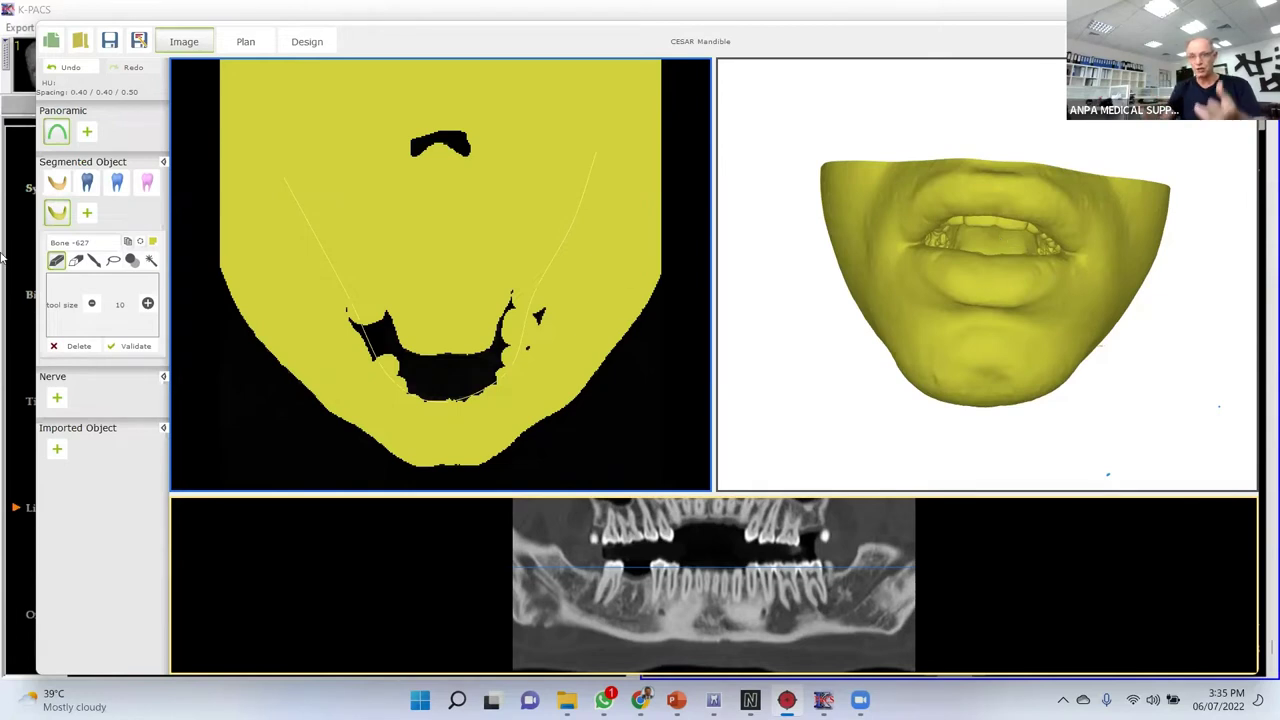
Compare the yellow skin surface with the mandible and teeth, then return to the PowerPoint lecture.
click(64, 211)
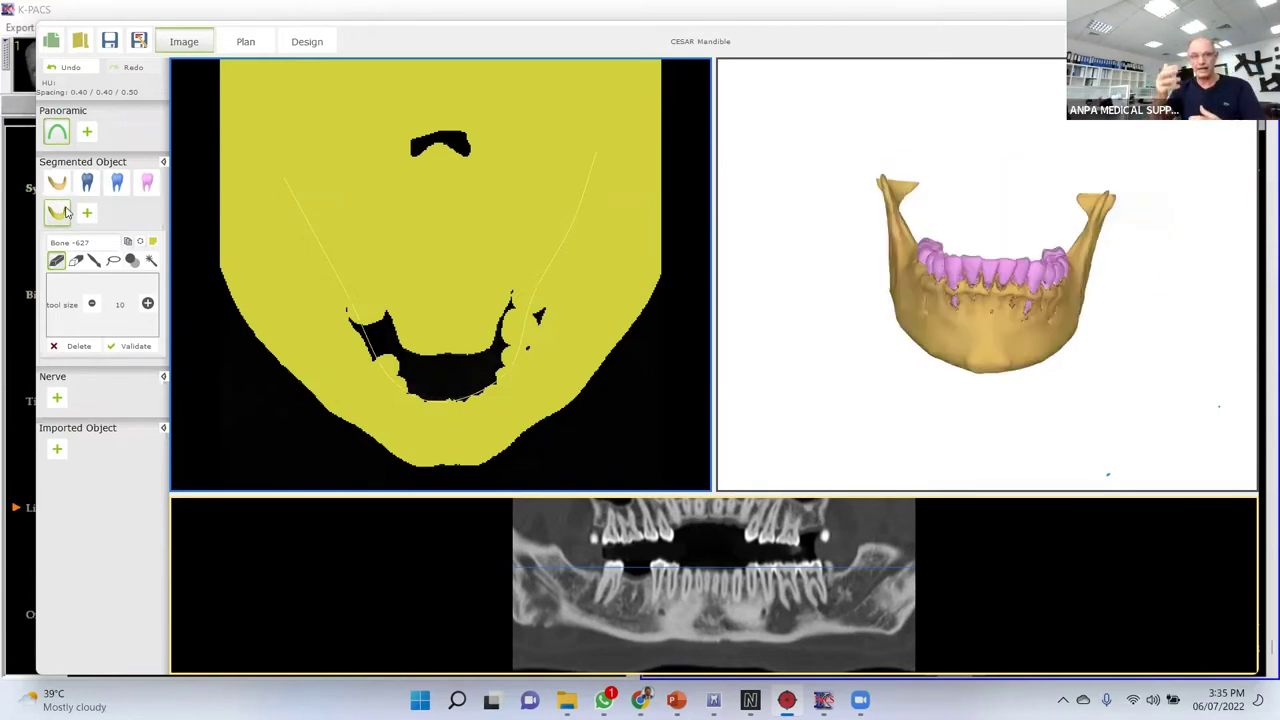
click(64, 211)
click(64, 211)
click(64, 211)
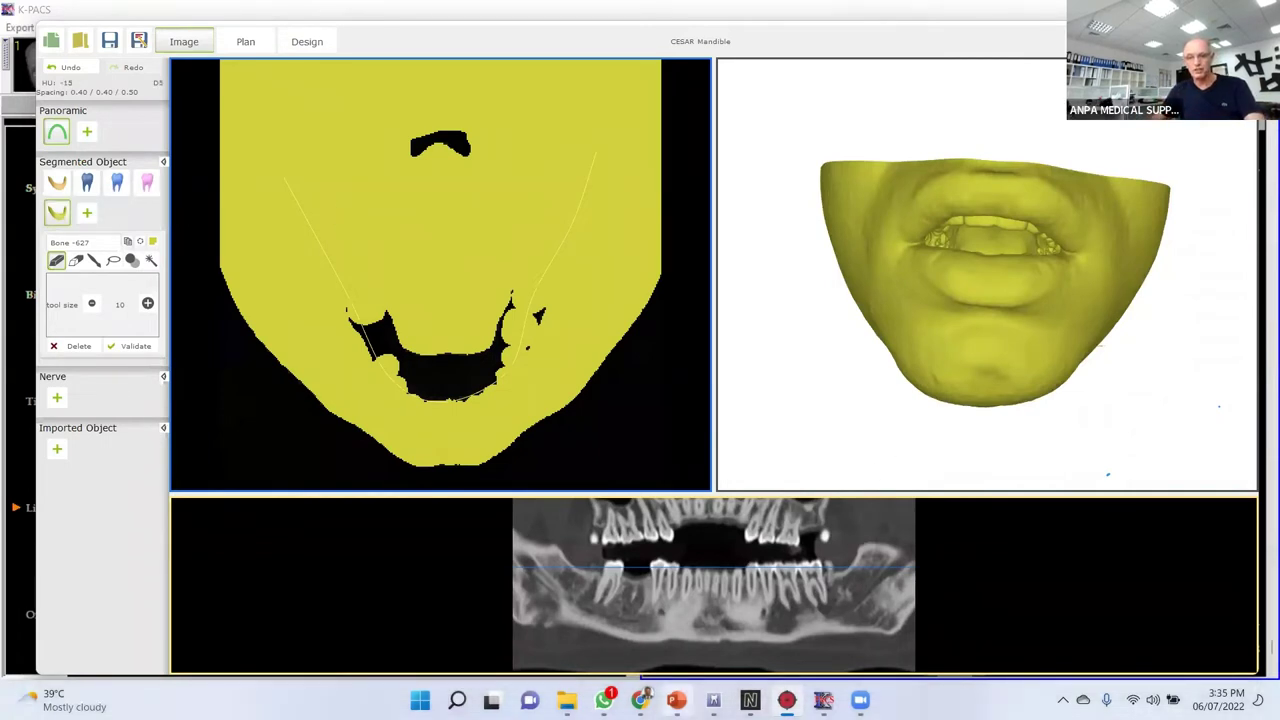
click(676, 700)
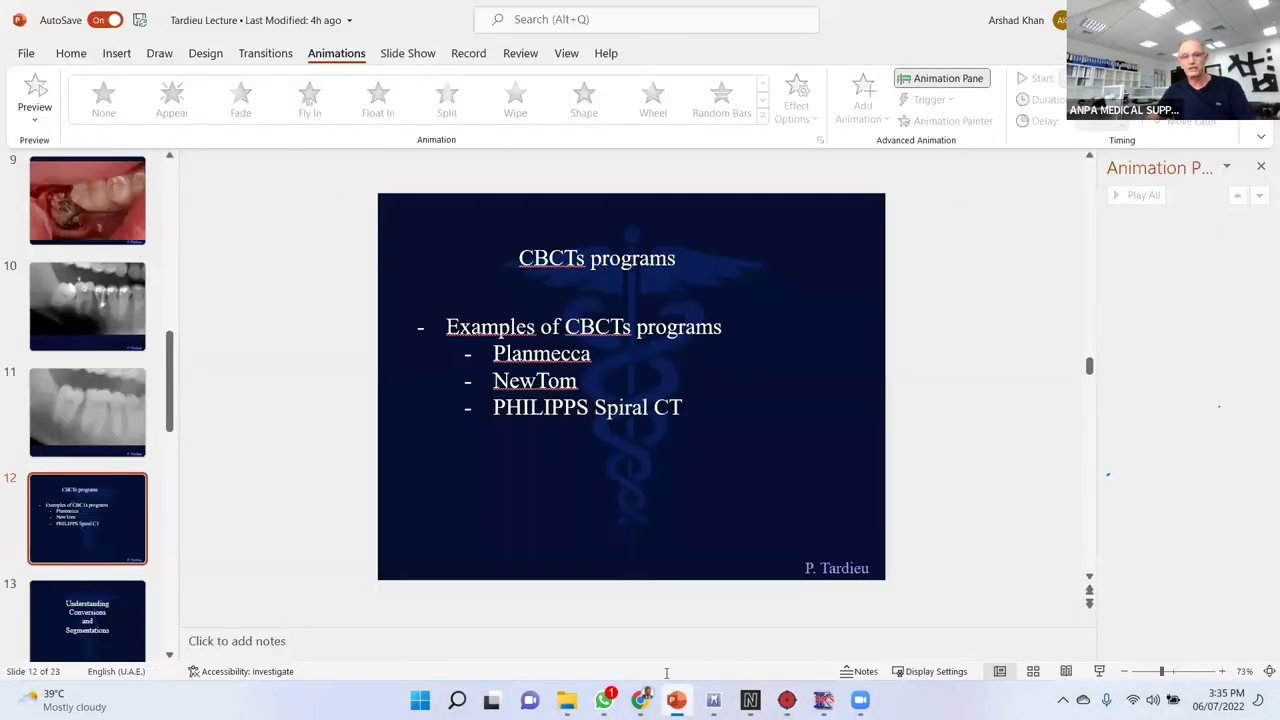
Show slide 14's IN/OUT diagram full-screen without presenter view, advancing to reveal Spiral CT/CBCT input.
scroll(90, 530, down, 2)
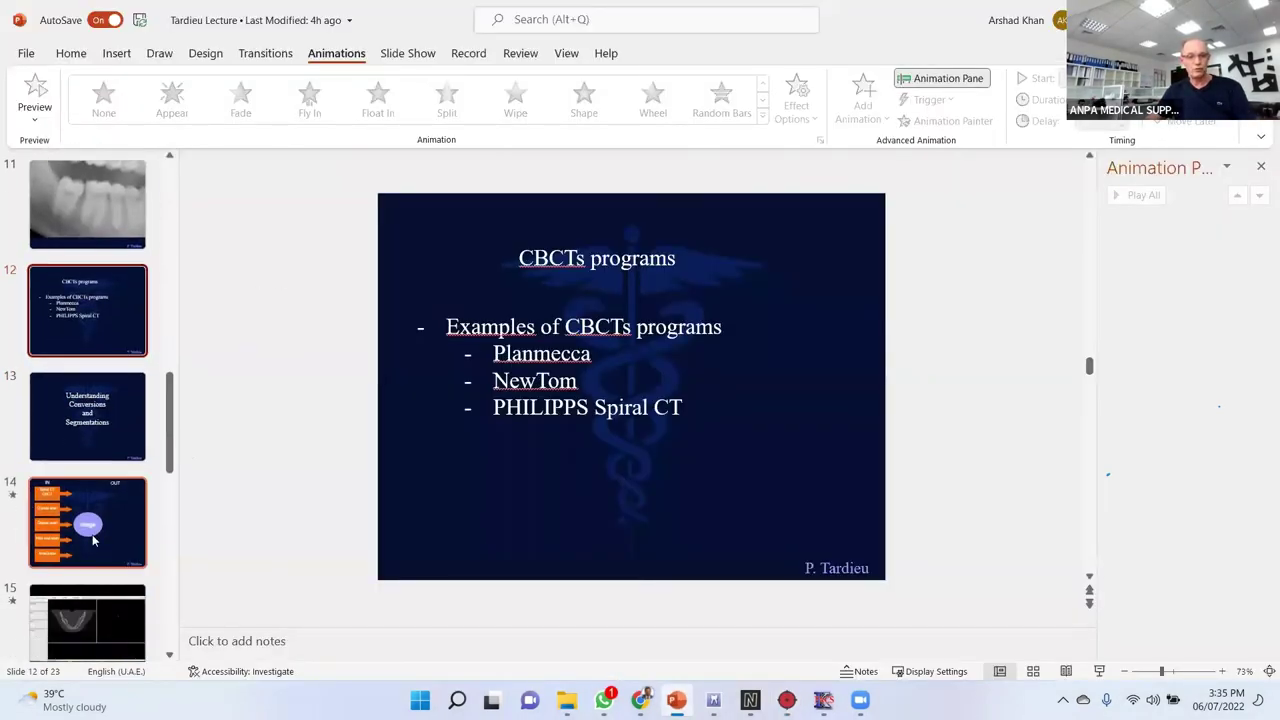
click(94, 540)
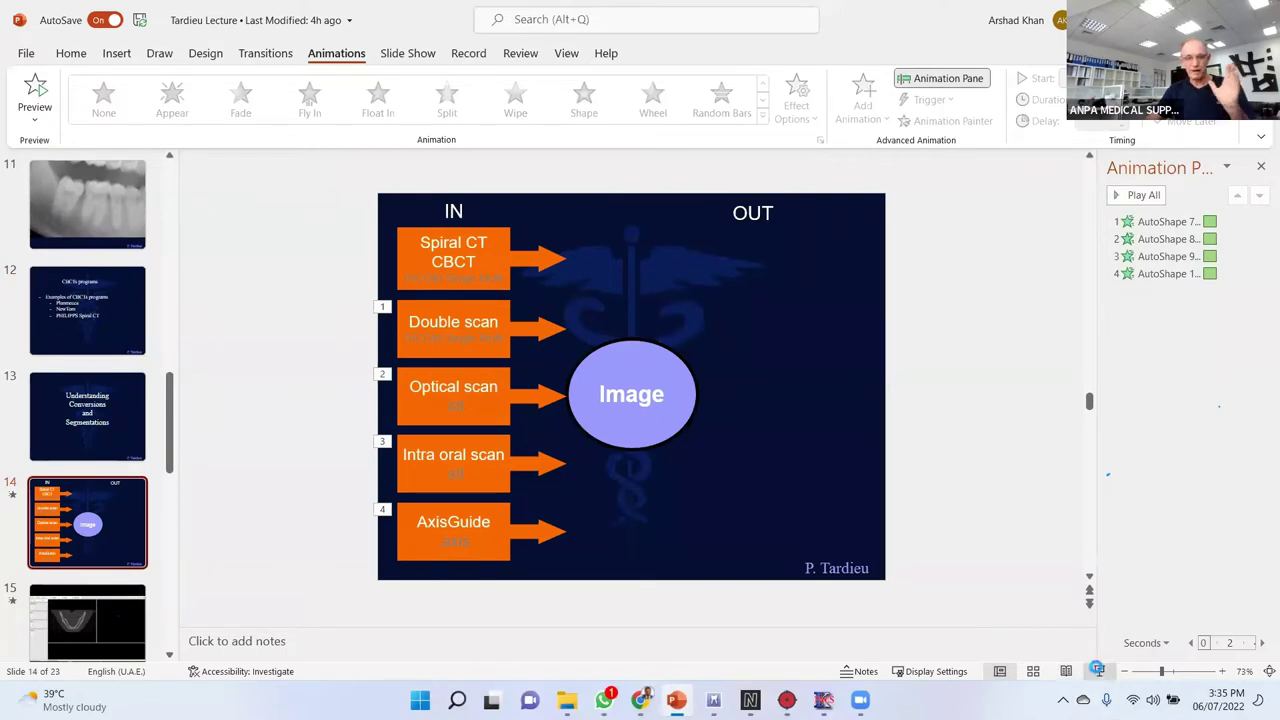
click(1097, 670)
click(462, 612)
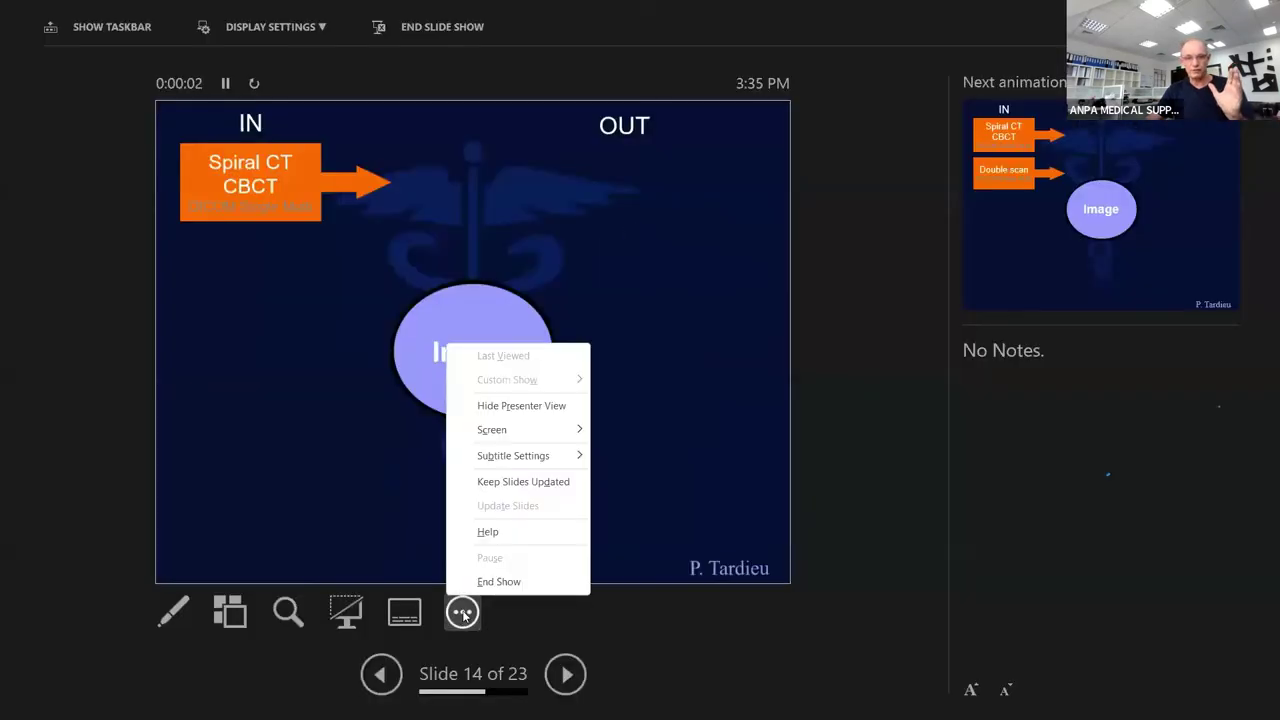
click(507, 406)
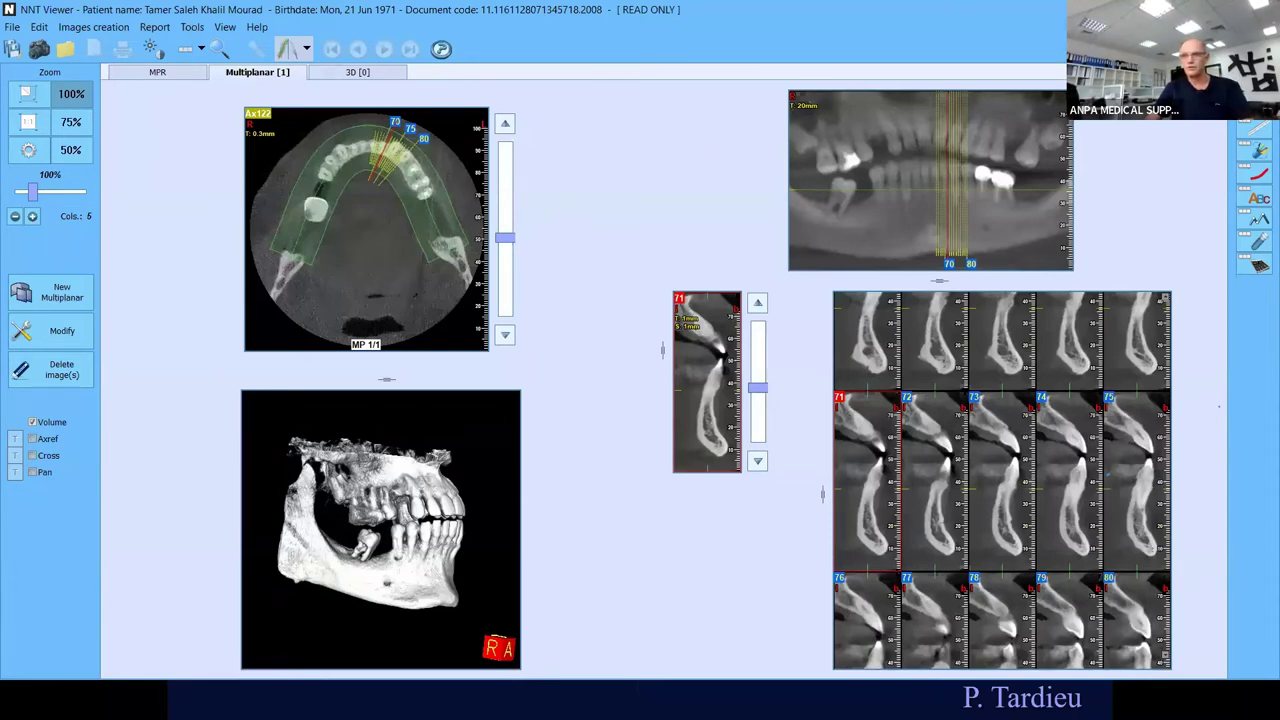
key(Right)
key(Right)
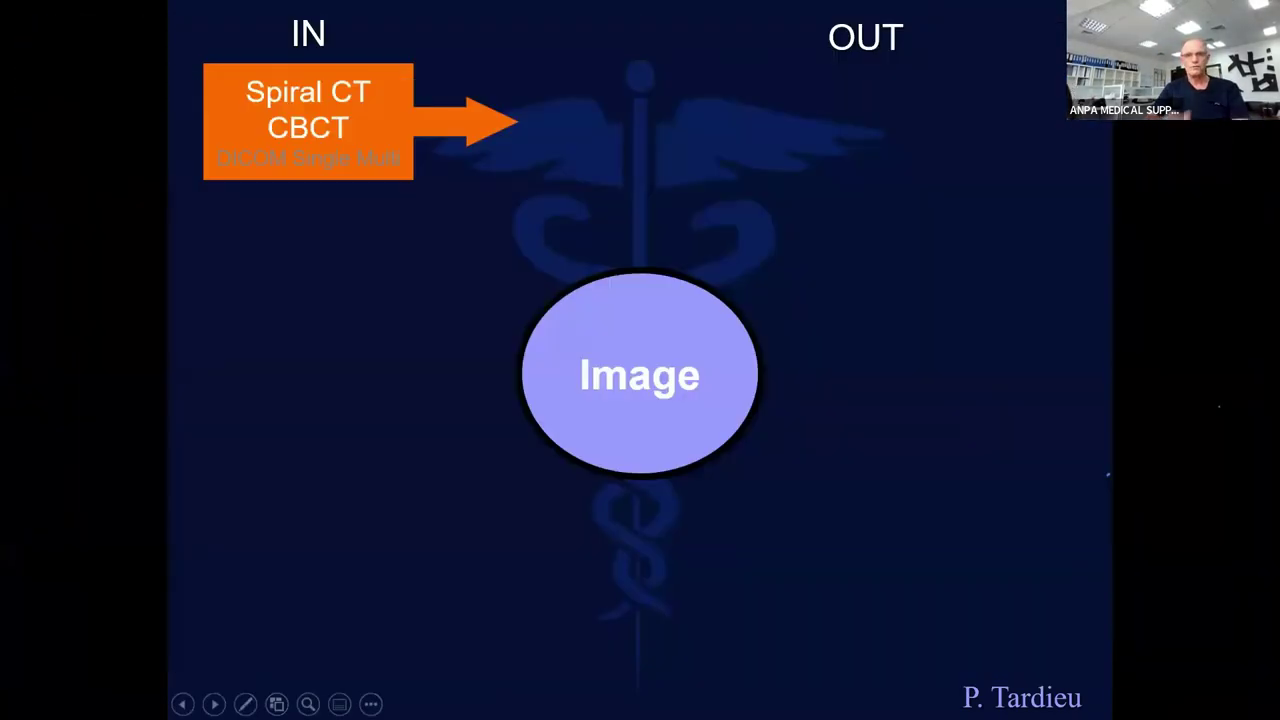
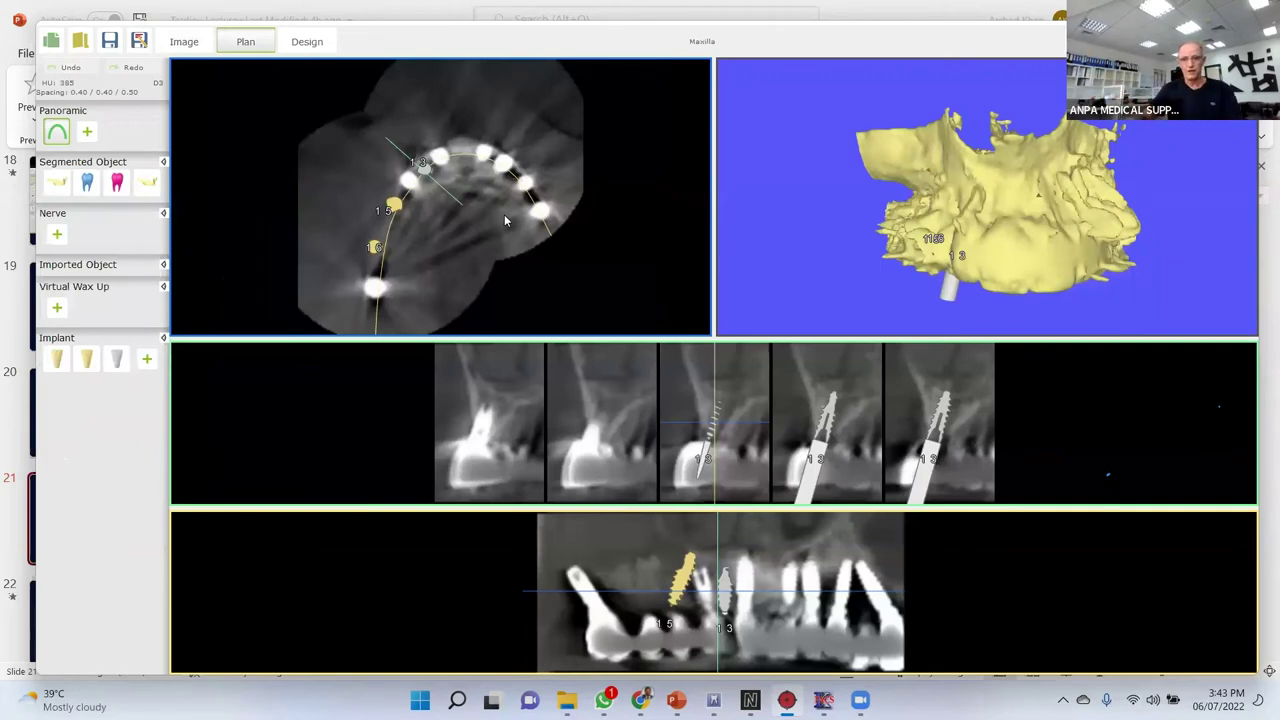
Maximise the 3D maxilla view, orbit it to see the implants, then switch to the Image stage.
double_click(810, 218)
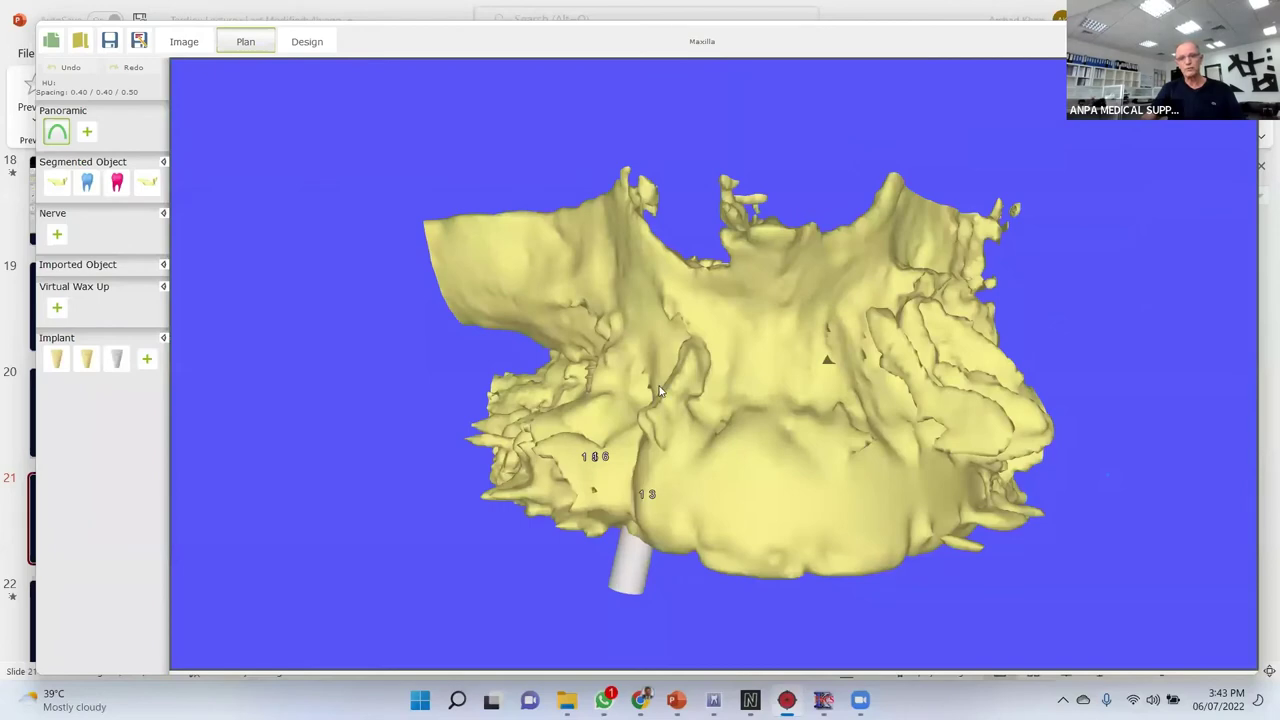
drag(794, 444, 787, 479)
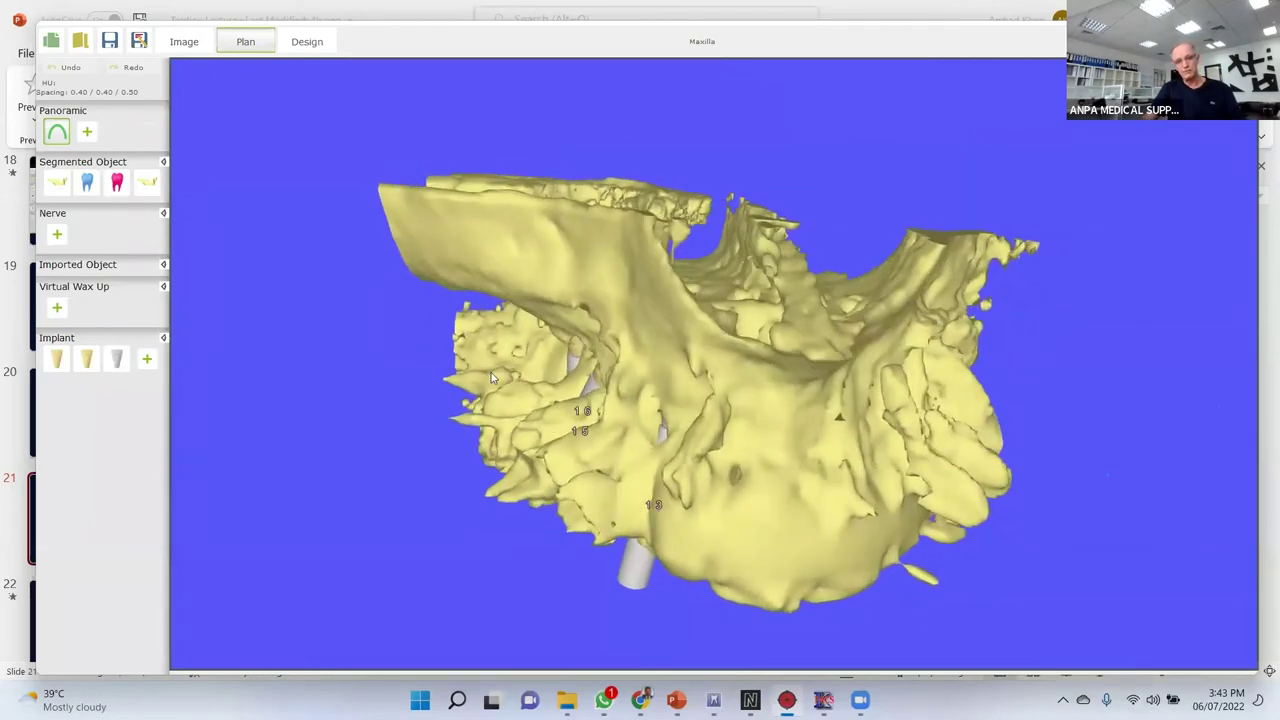
drag(625, 465, 672, 358)
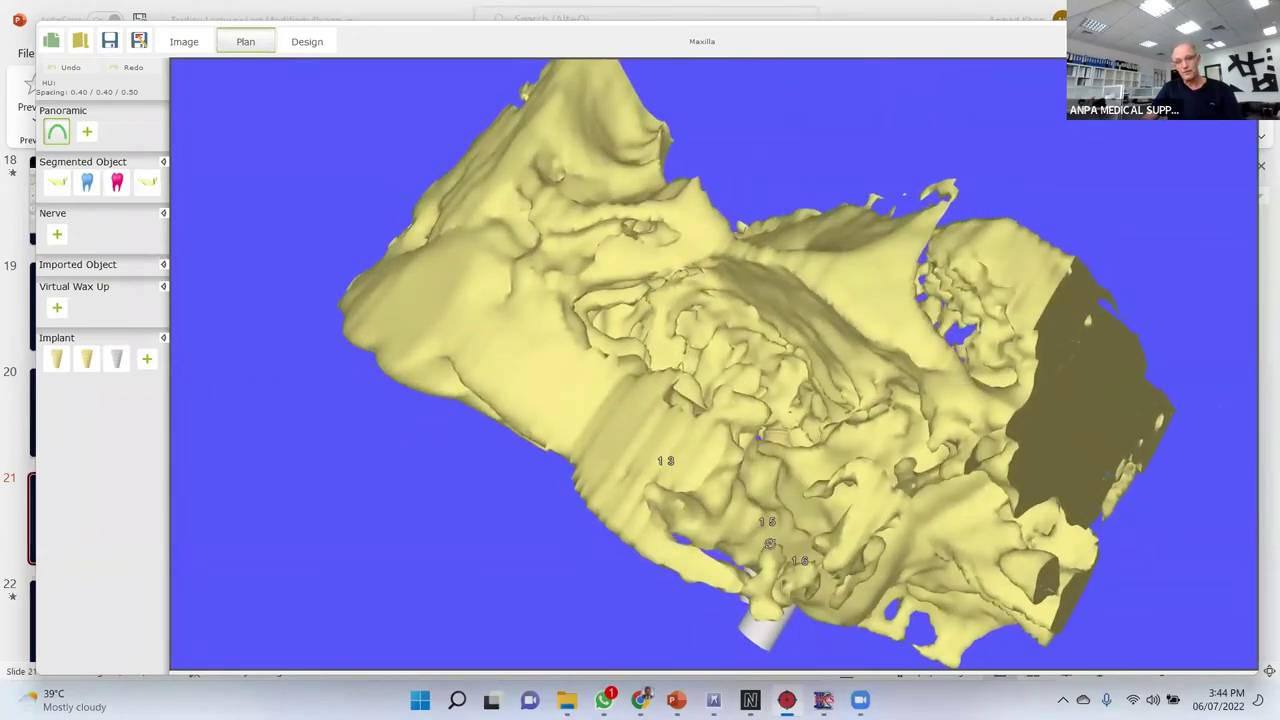
drag(768, 560, 867, 500)
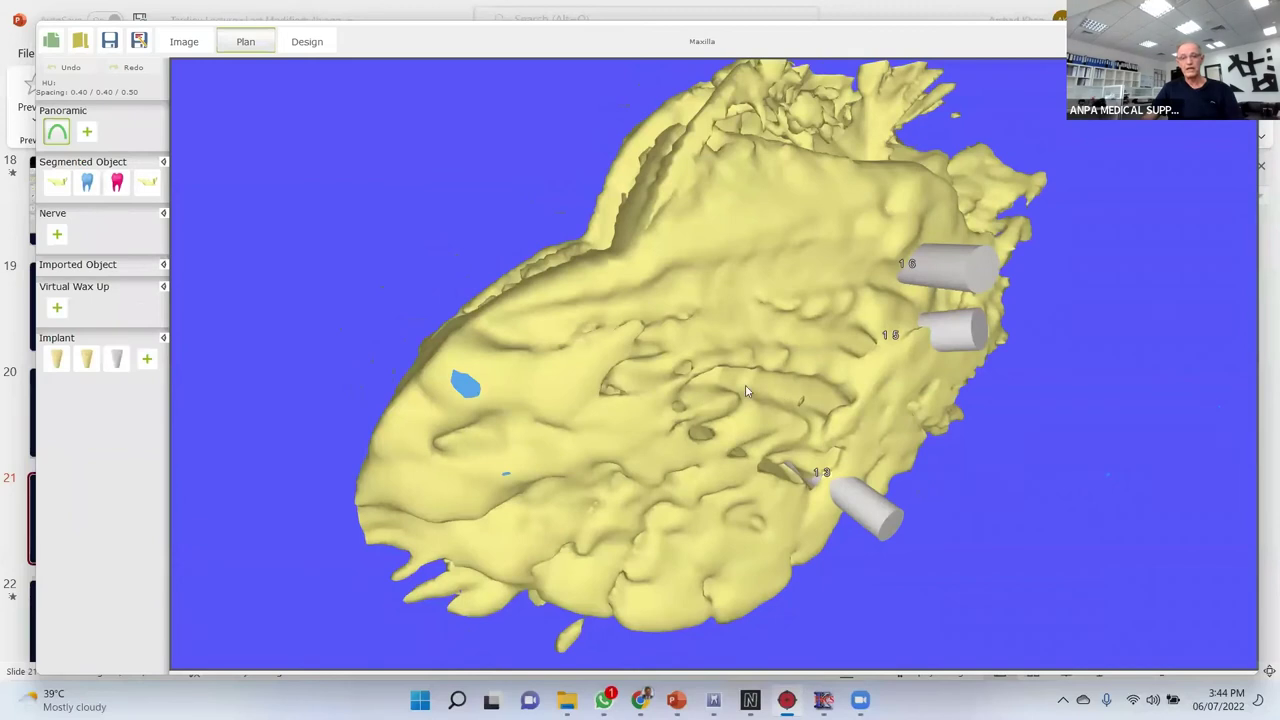
click(186, 42)
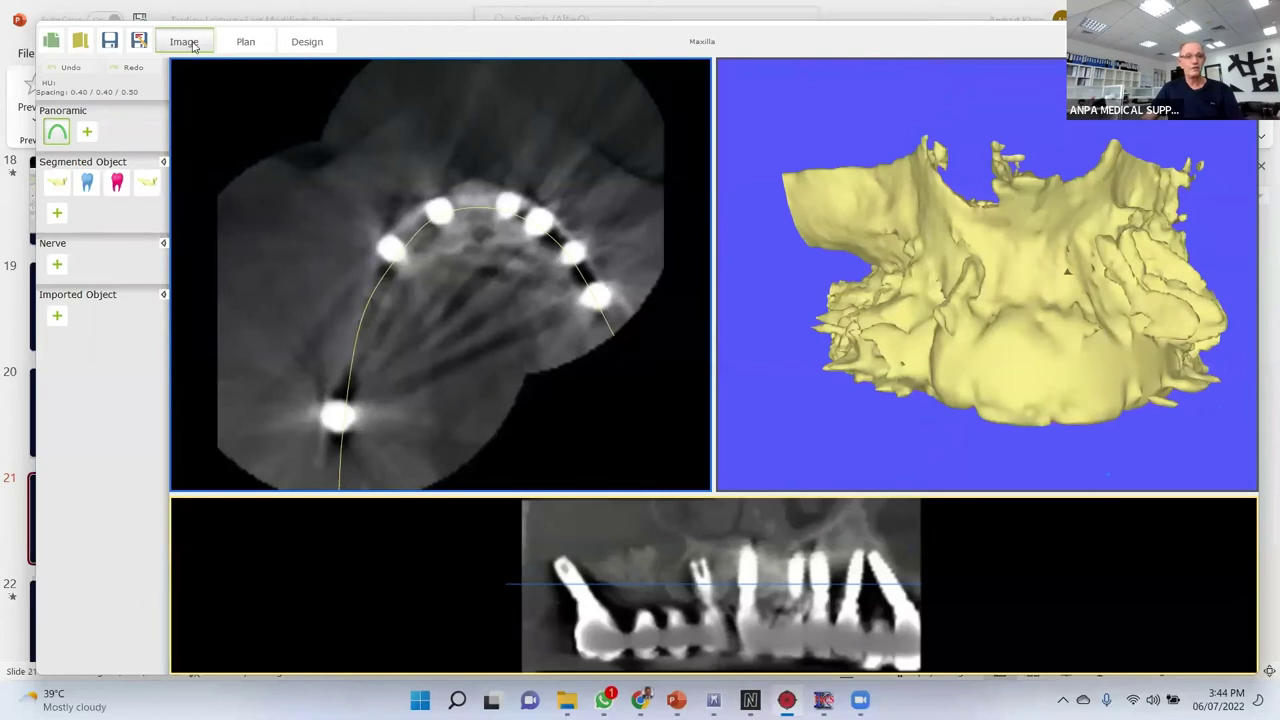
Overlay the bone segmentation, scroll through the axial CT slices, and return to the Plan stage.
click(58, 184)
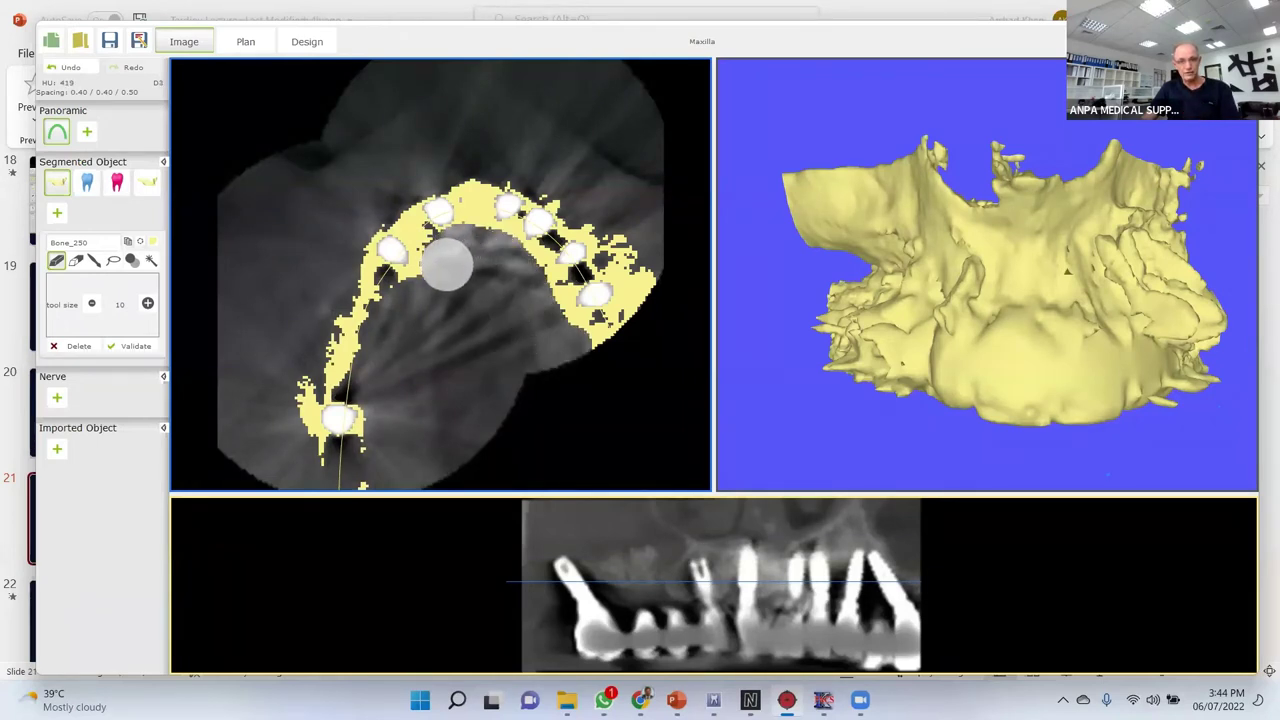
scroll(425, 280, down, 2)
scroll(425, 290, down, 3)
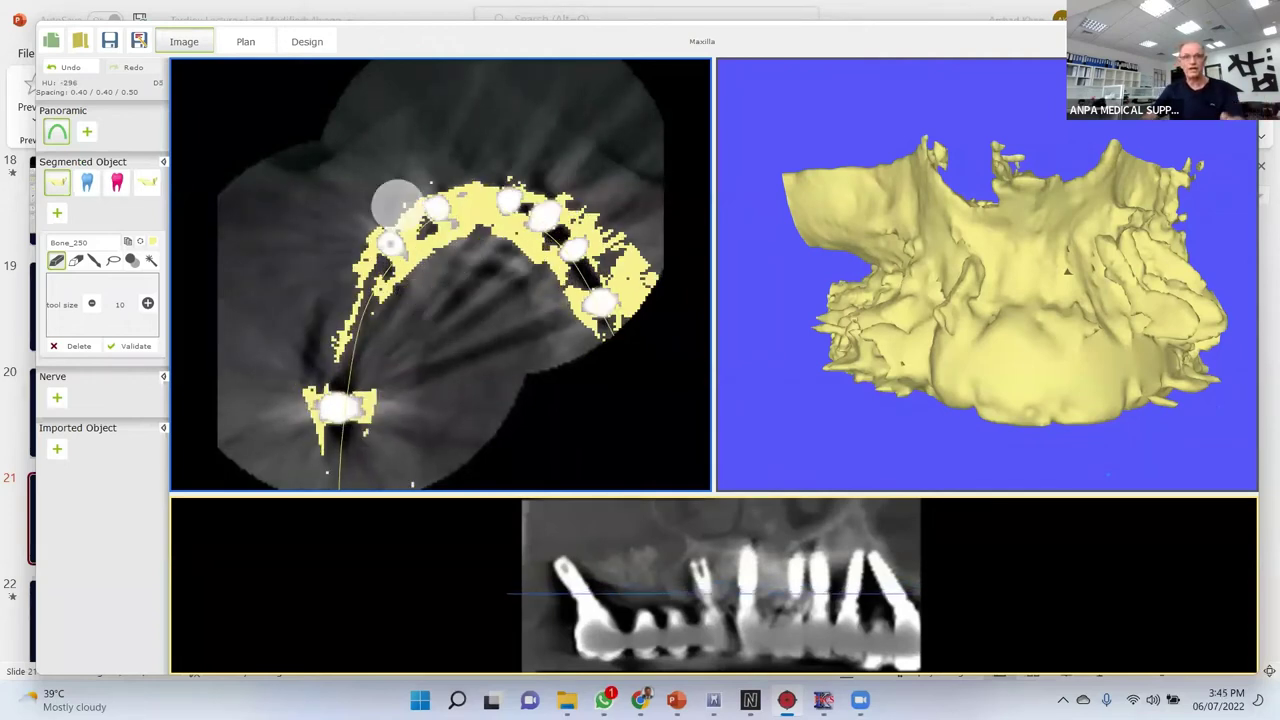
click(246, 45)
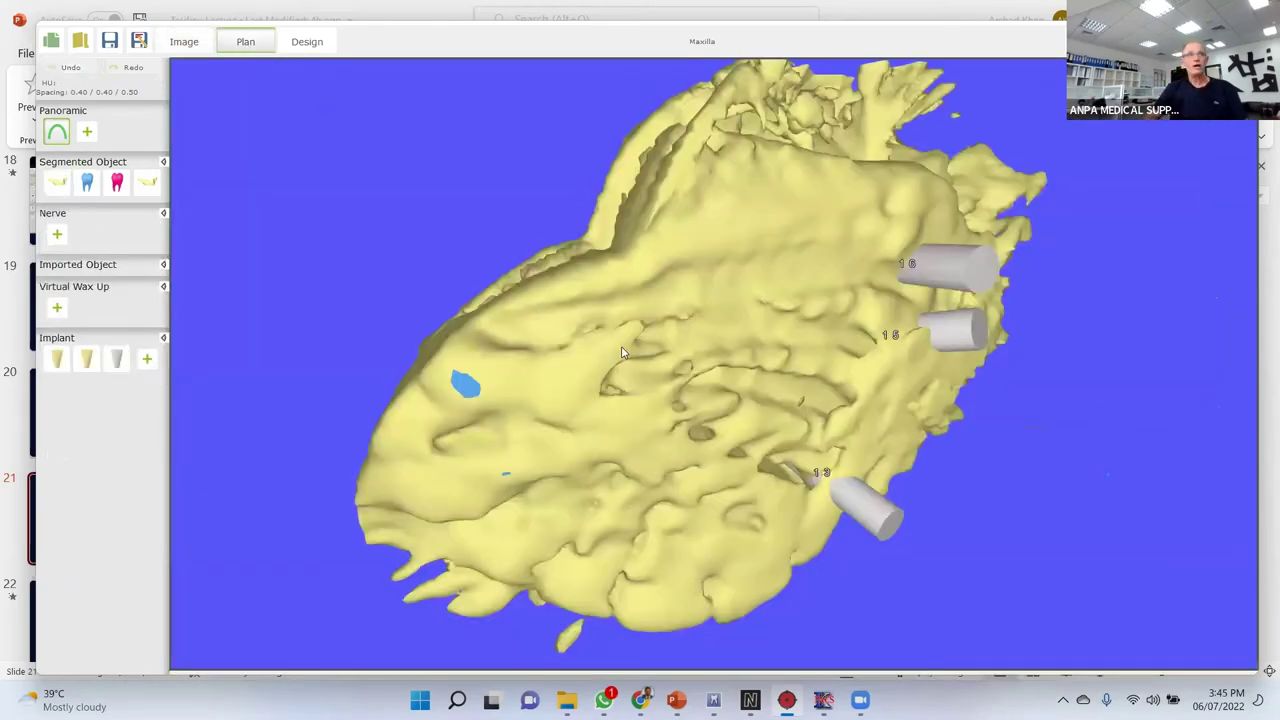
Show the blue and pink segmented teeth and orbit the maxilla around implants 13, 15 and 16.
click(148, 183)
drag(797, 315, 898, 347)
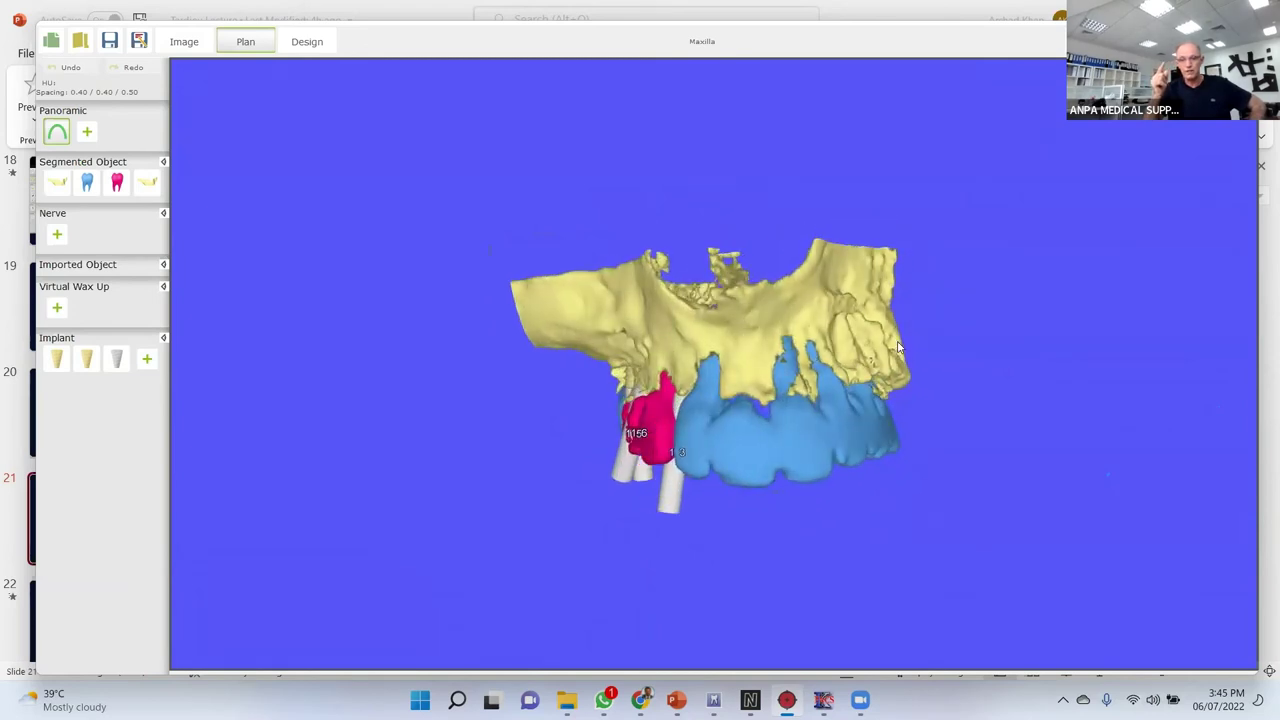
drag(802, 409, 690, 308)
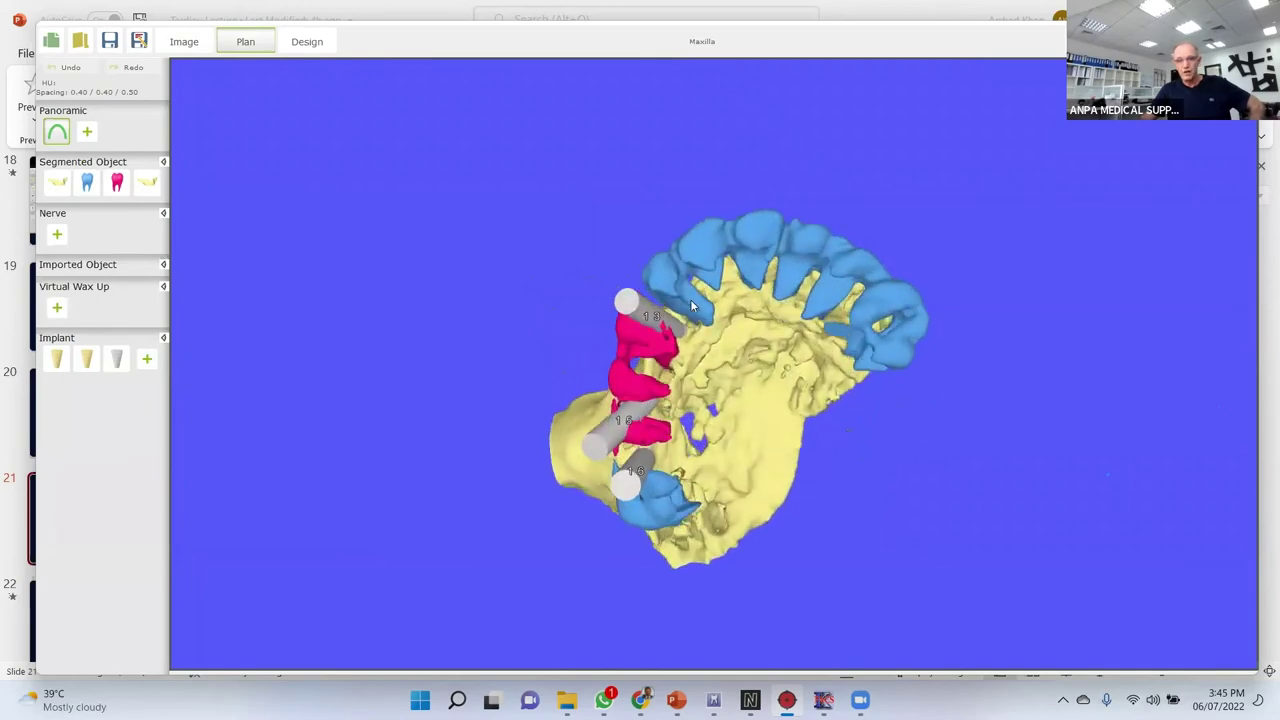
drag(872, 291, 741, 345)
drag(717, 450, 852, 470)
drag(642, 453, 615, 447)
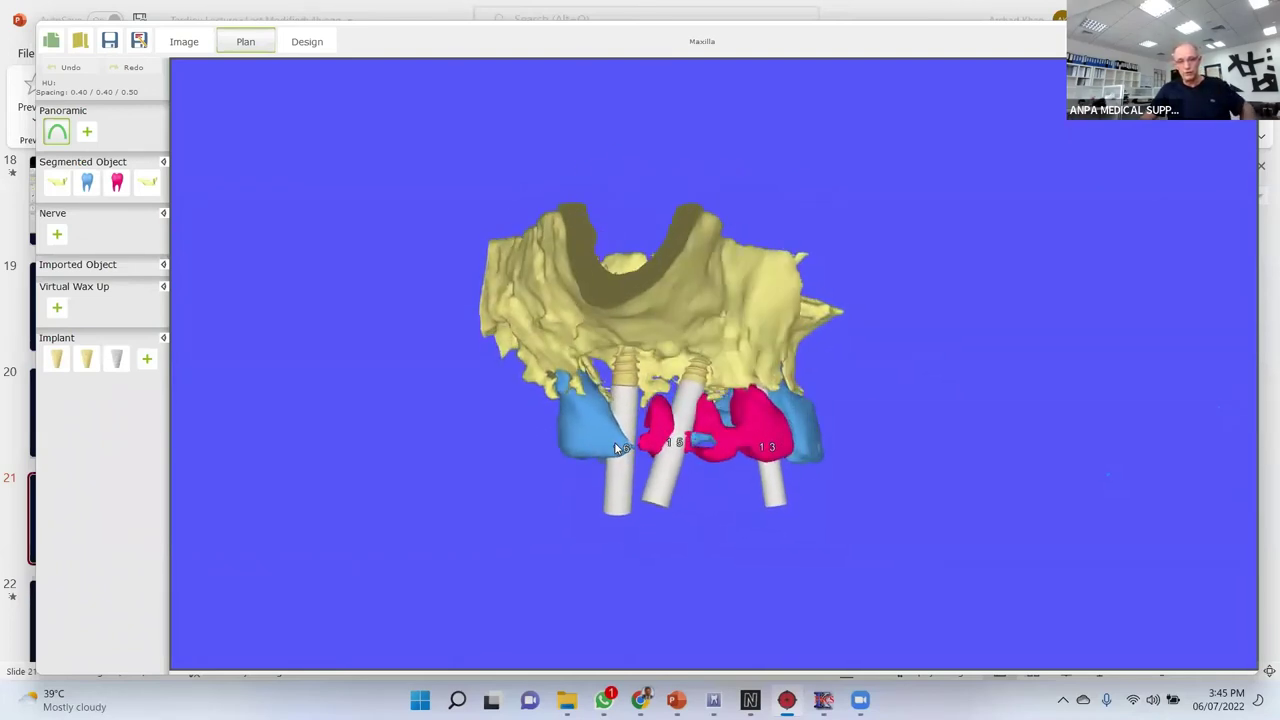
drag(716, 455, 697, 462)
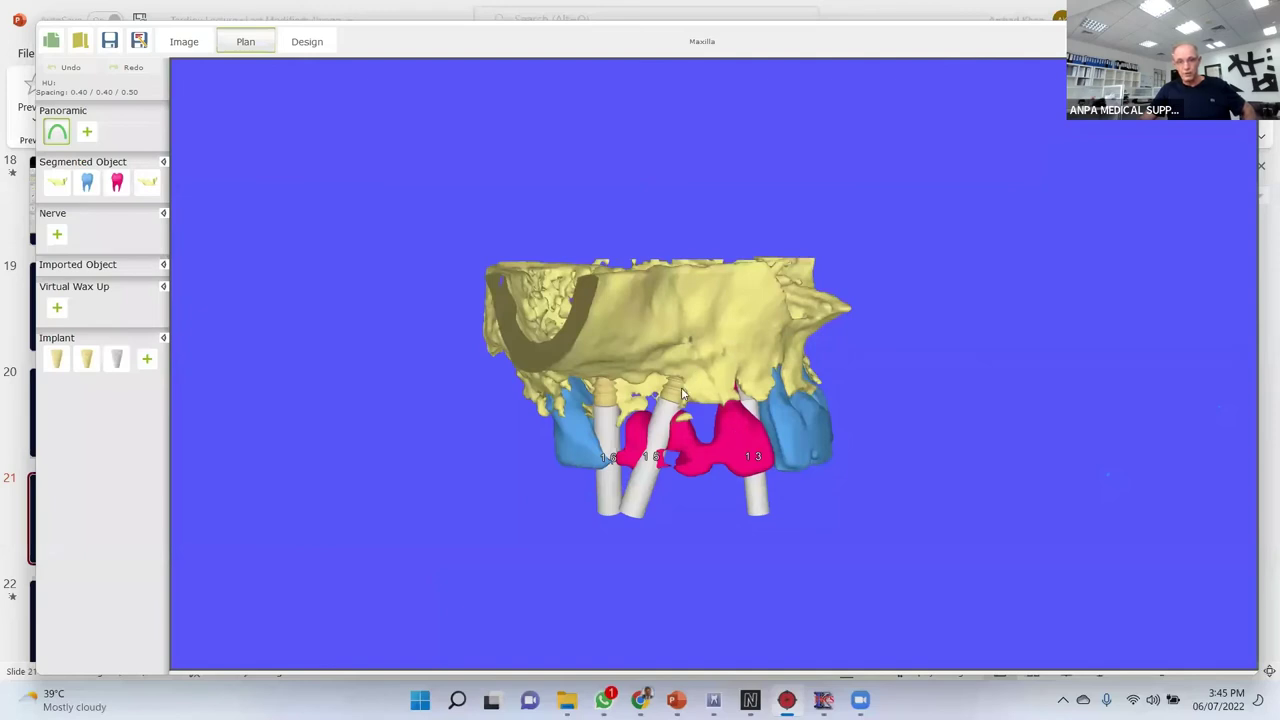
middle_drag(692, 393, 697, 259)
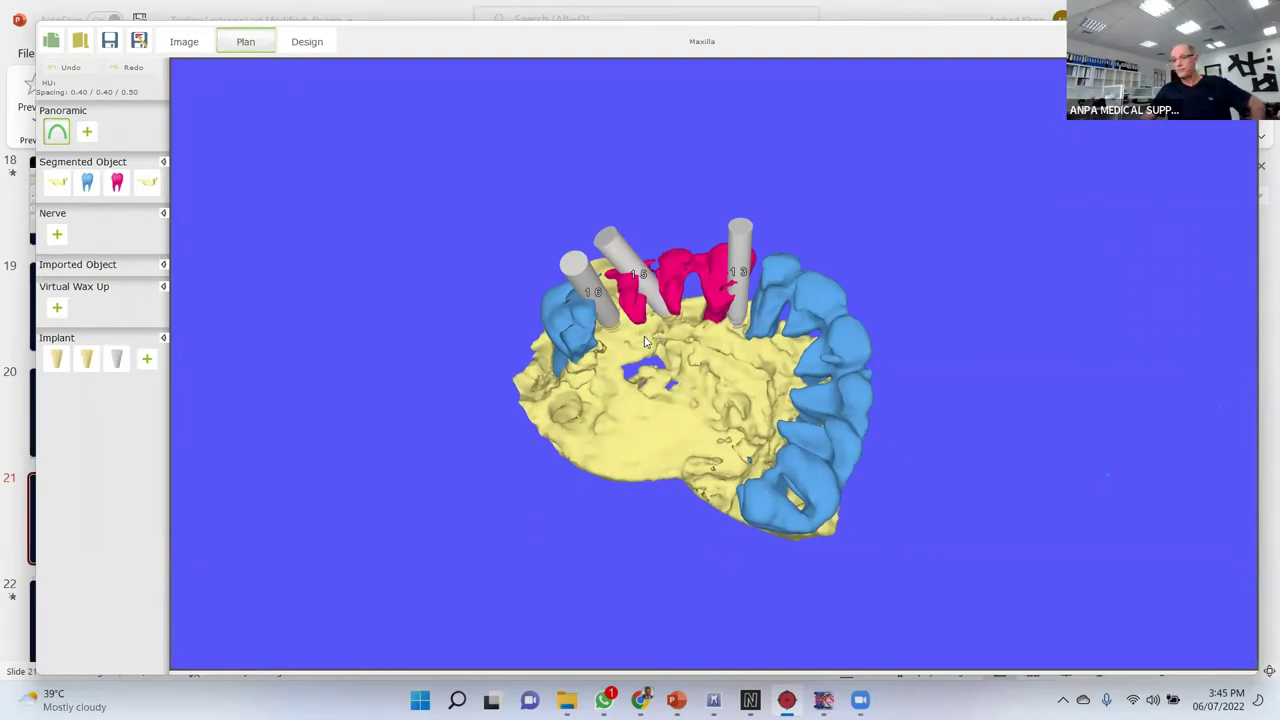
drag(645, 356, 631, 474)
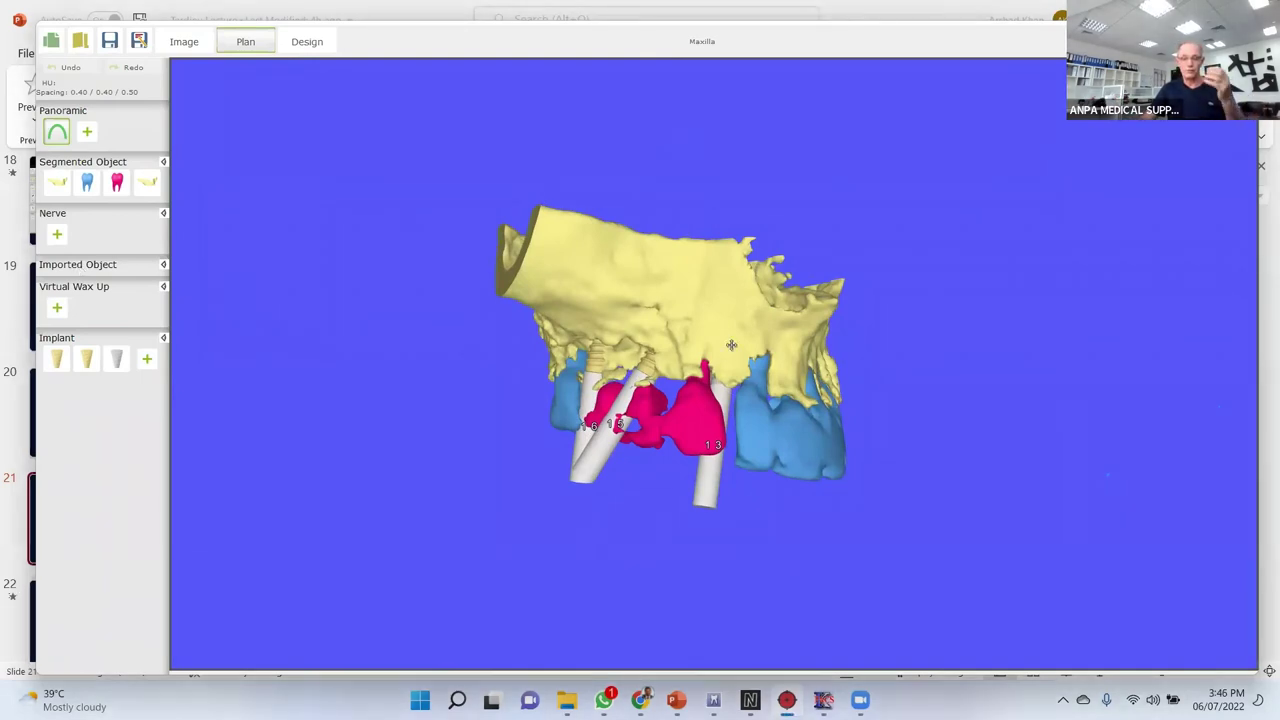
drag(731, 362, 785, 248)
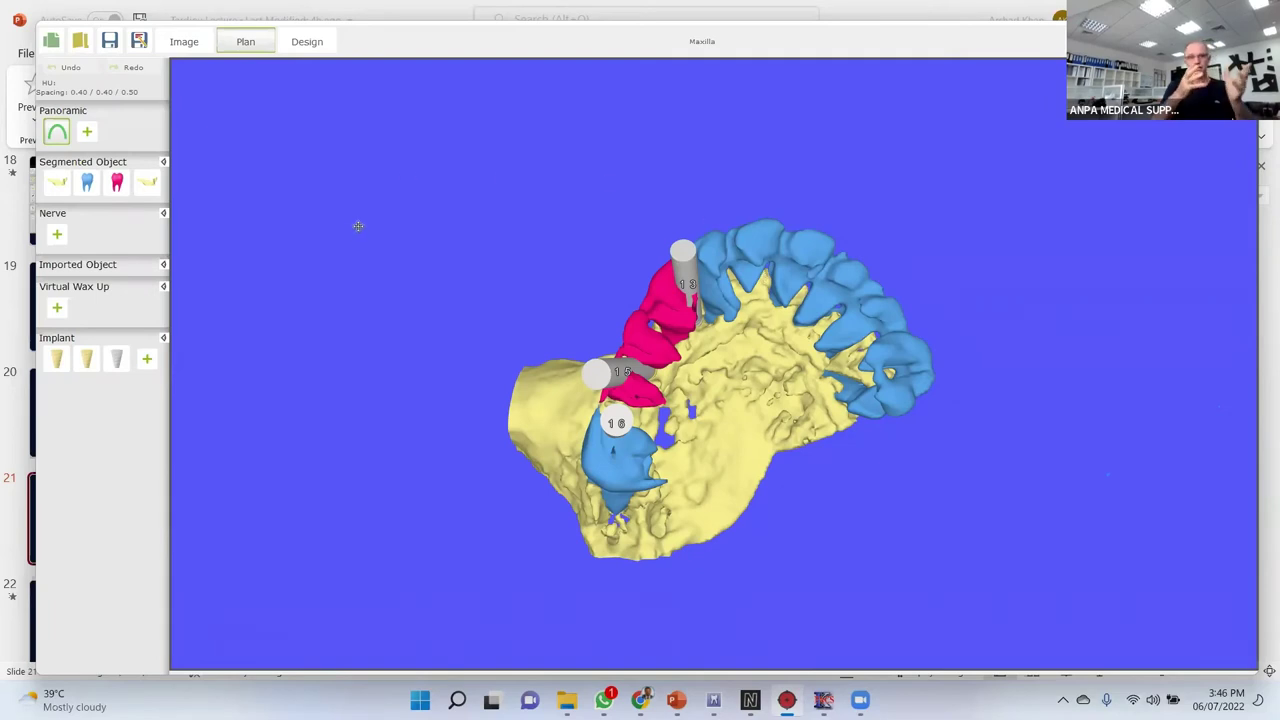
drag(380, 234, 221, 163)
Open the 2.SCATTERED UPPER_2 case without saving the current plan.
click(80, 42)
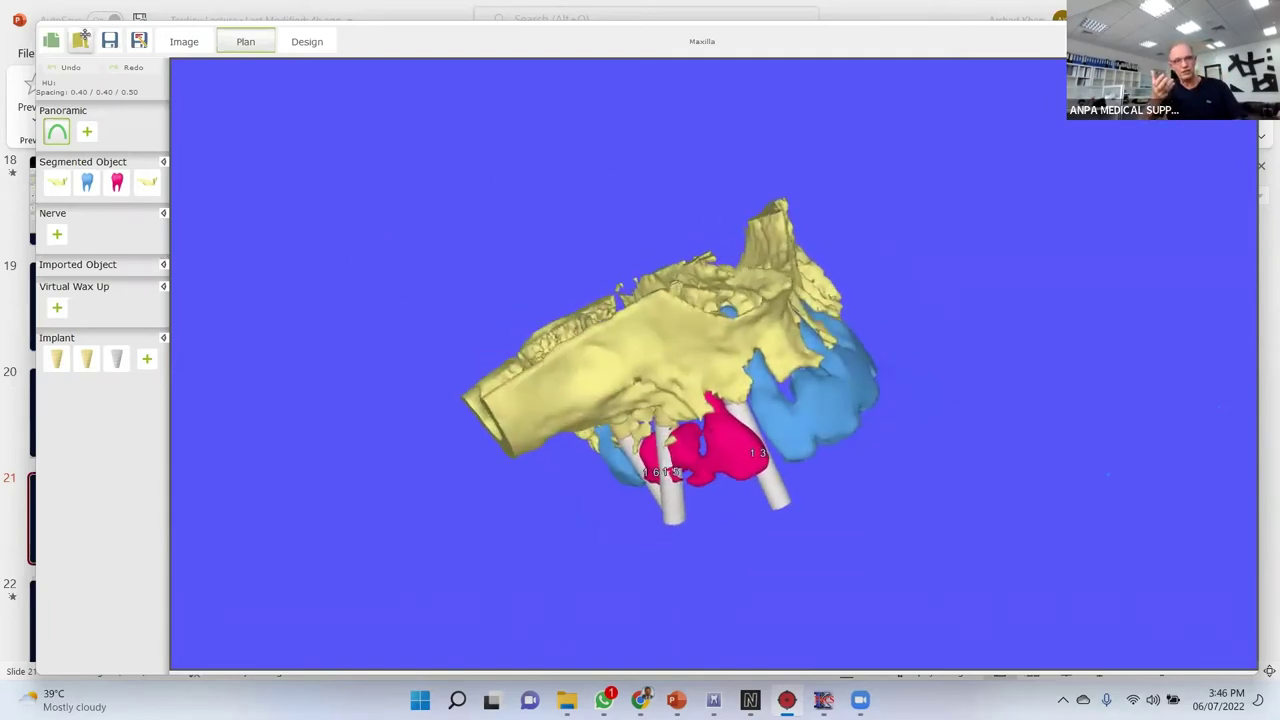
click(725, 368)
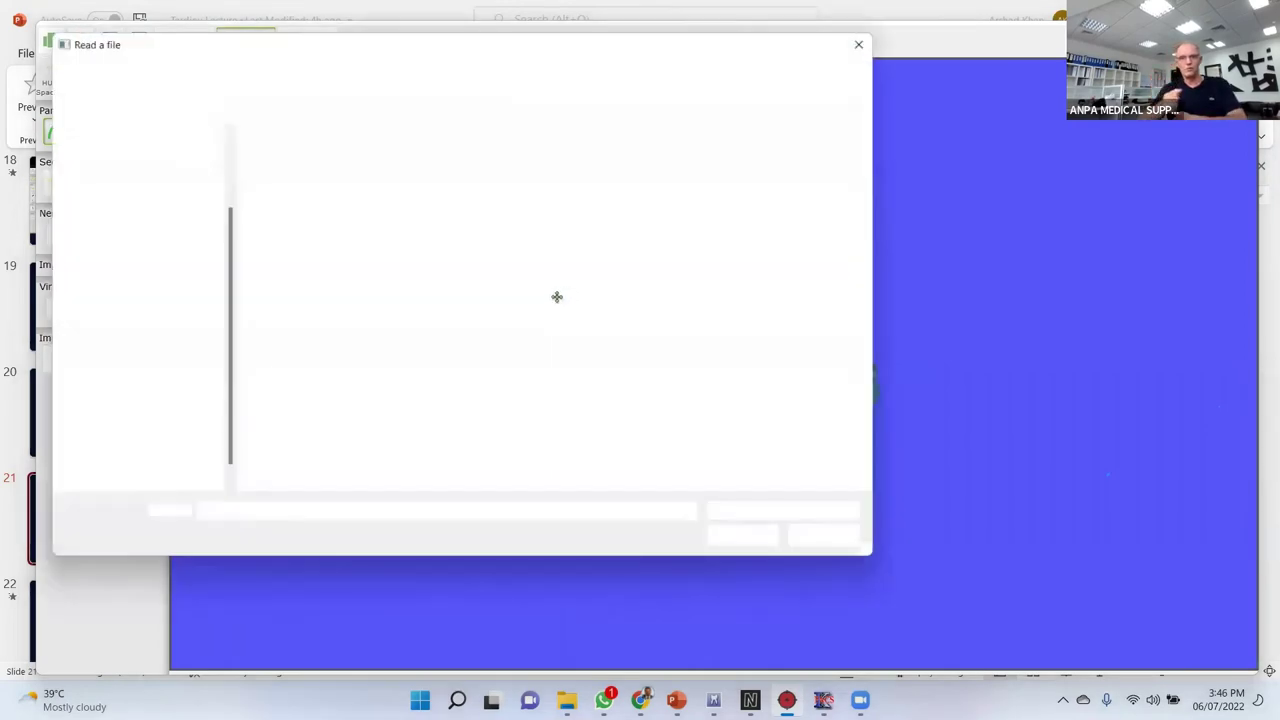
click(315, 188)
click(745, 543)
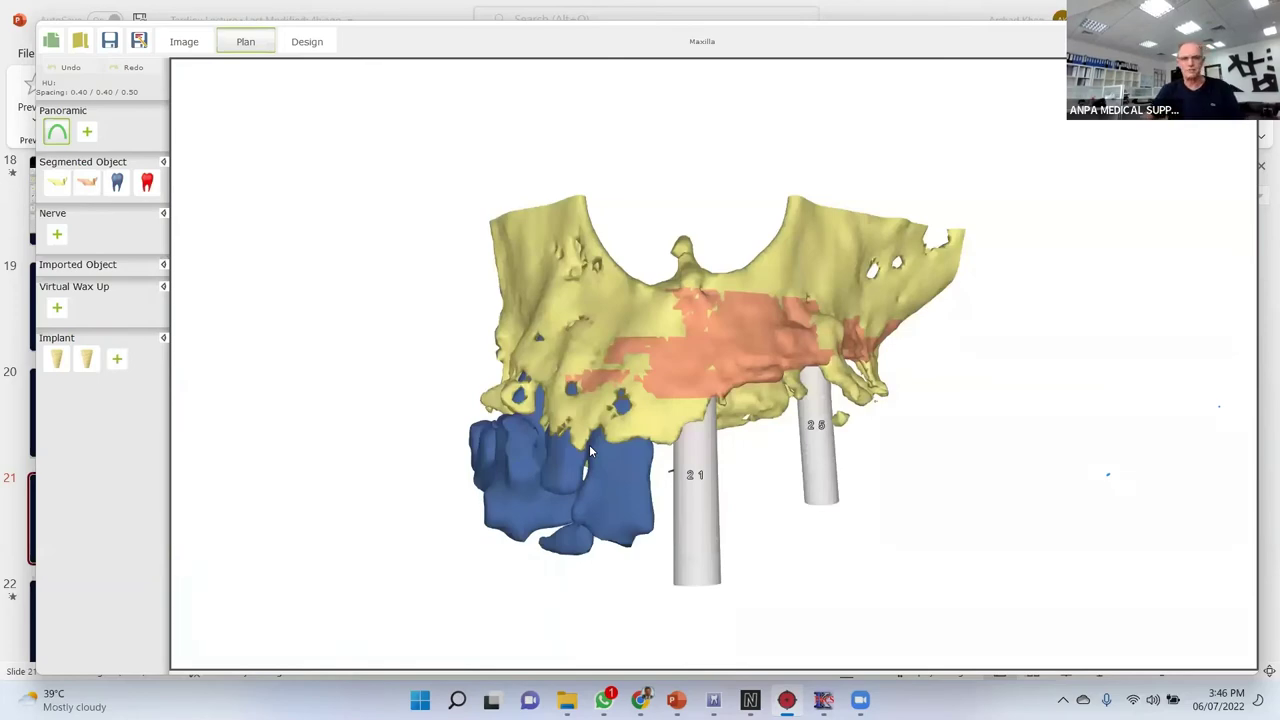
Hide the yellow bone layer and orbit to the green guide over implants 21 and 25.
drag(548, 443, 598, 474)
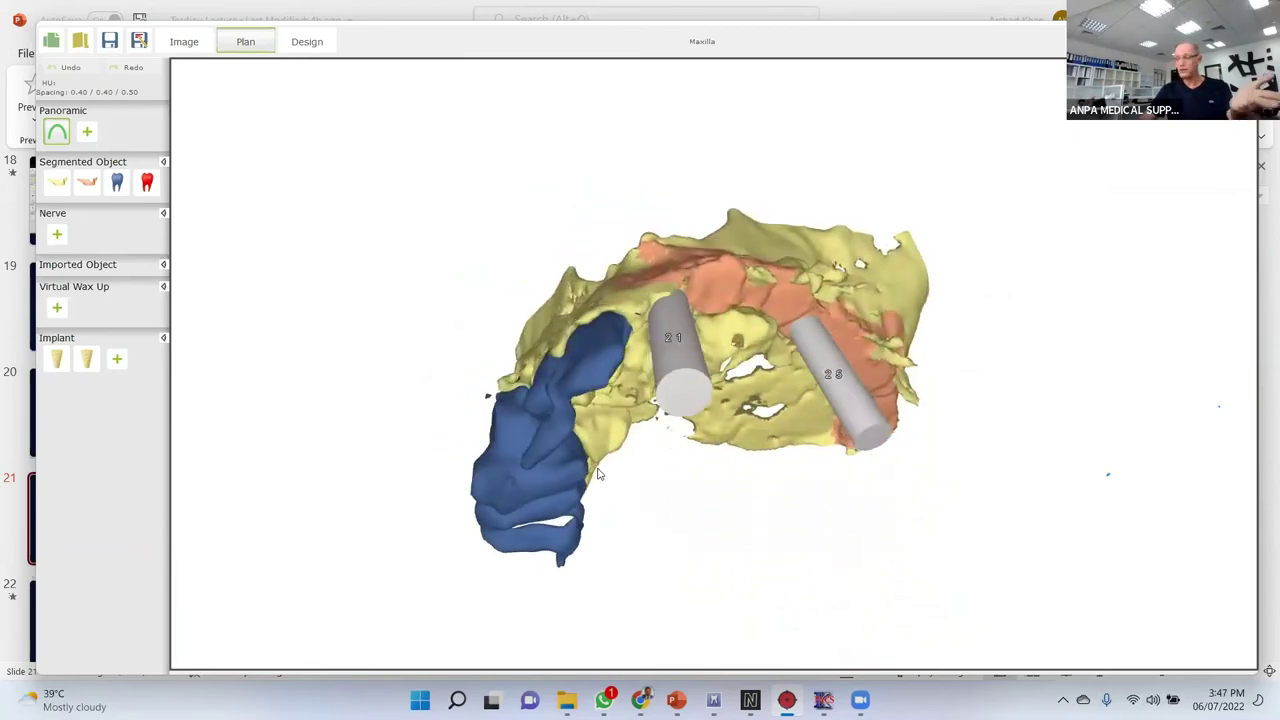
click(57, 182)
drag(520, 272, 498, 320)
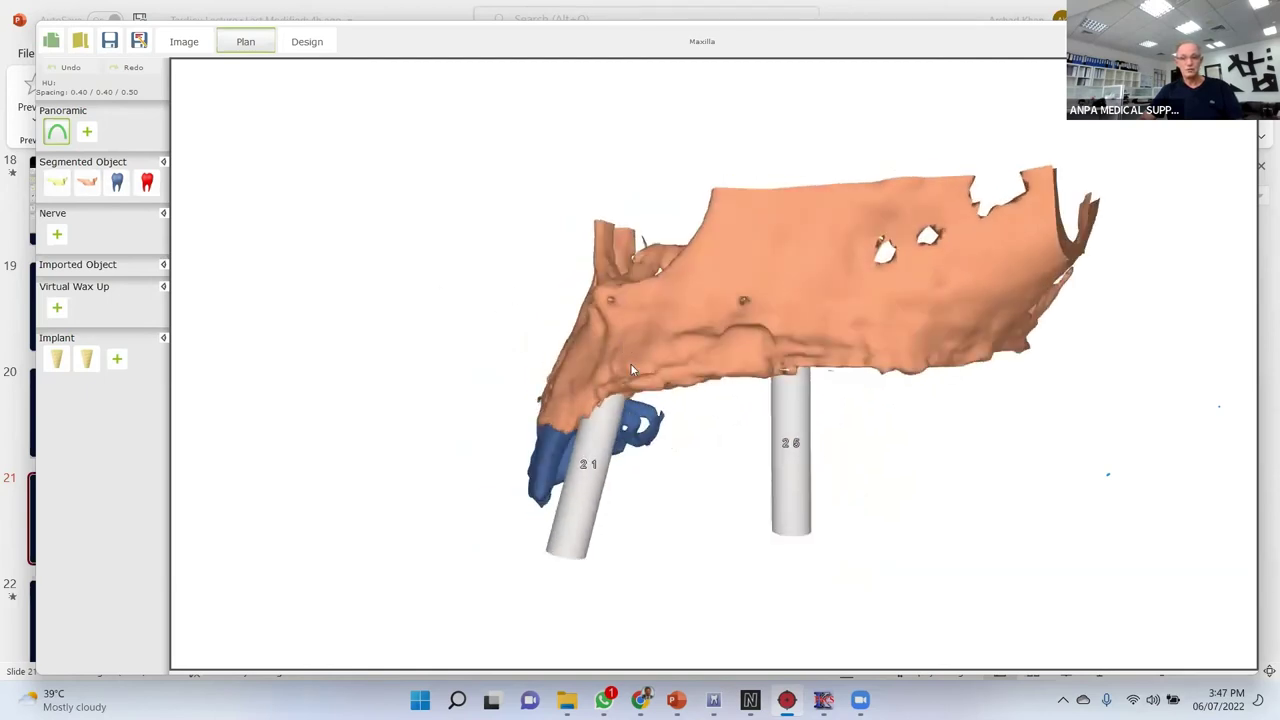
drag(617, 313, 586, 255)
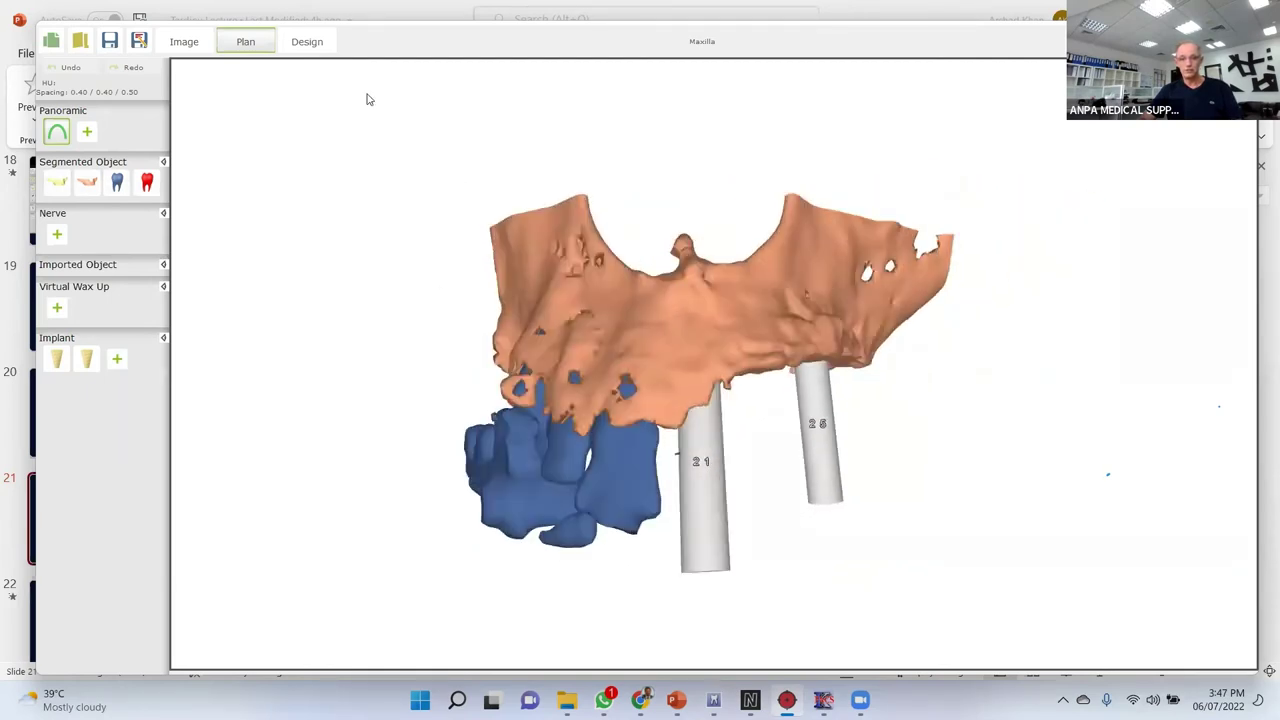
drag(506, 232, 464, 235)
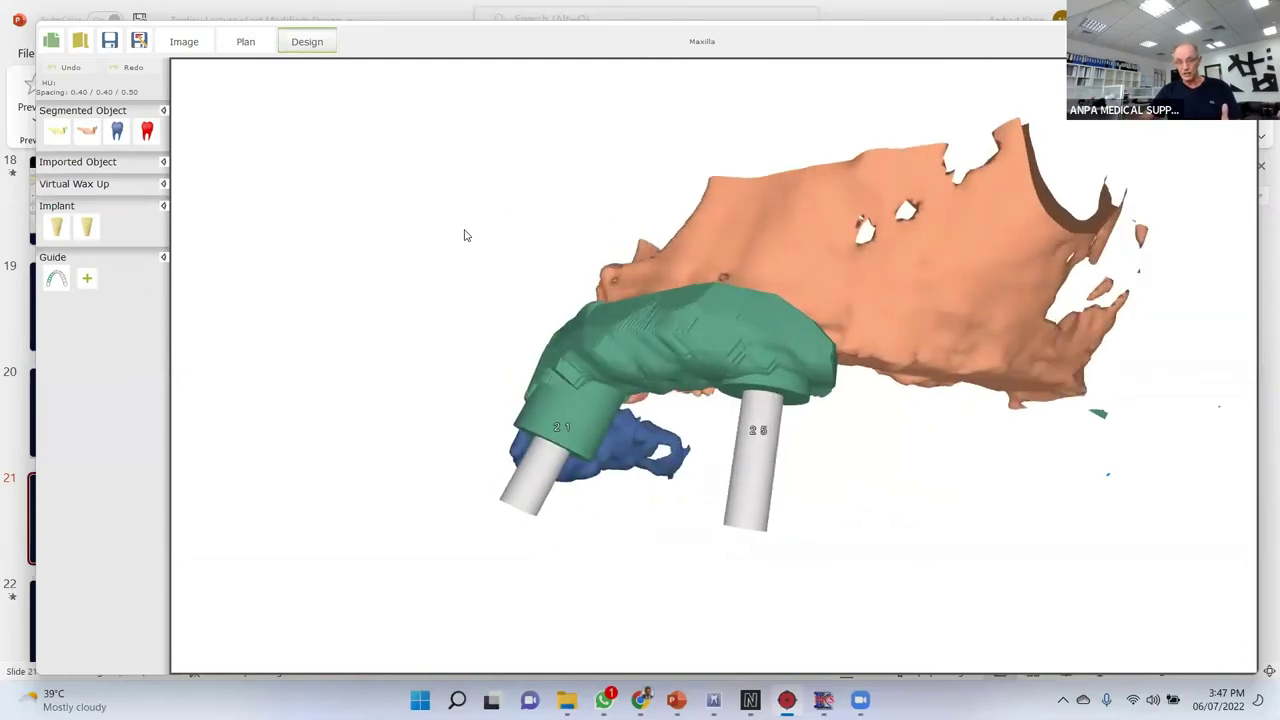
drag(649, 341, 620, 281)
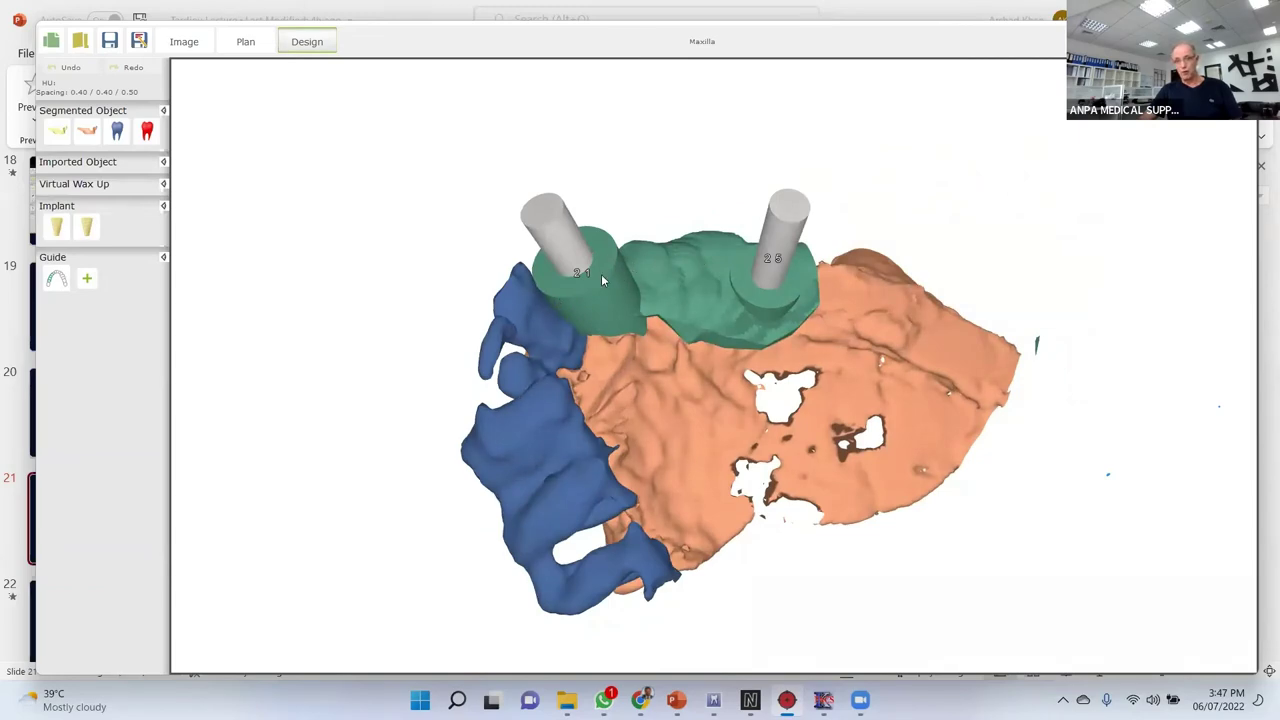
drag(629, 286, 864, 292)
drag(800, 362, 878, 366)
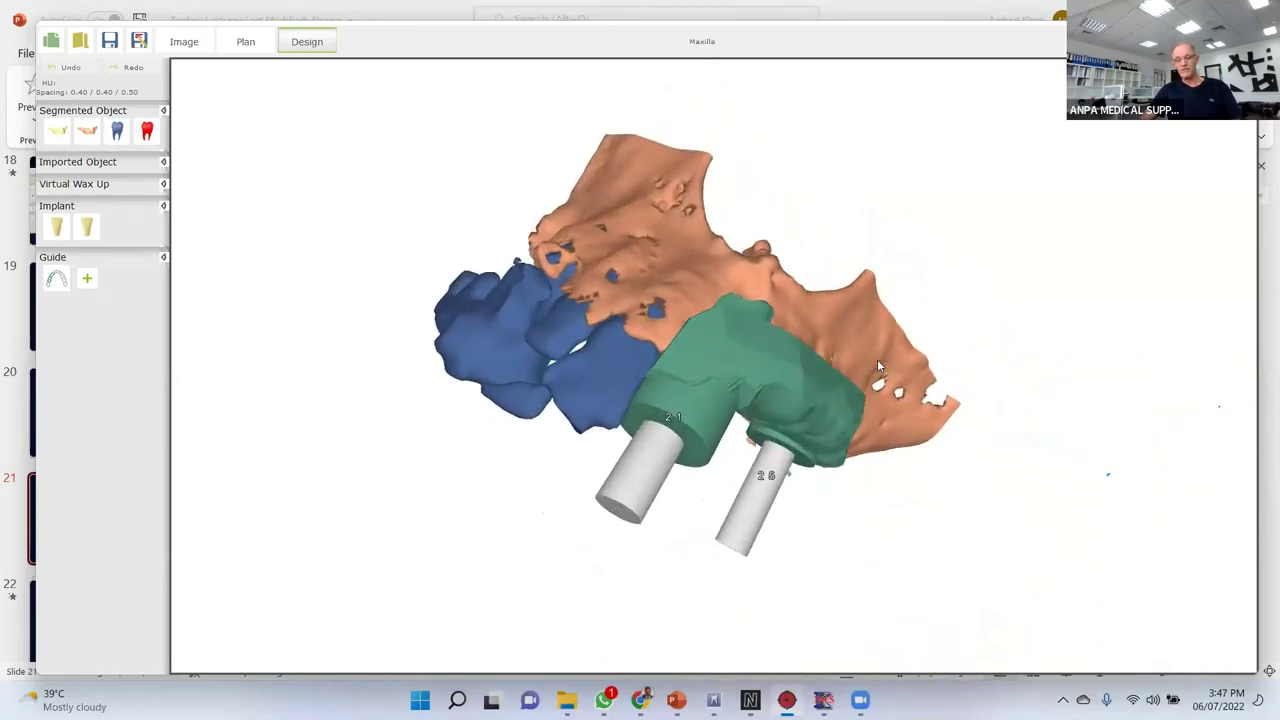
drag(718, 384, 665, 295)
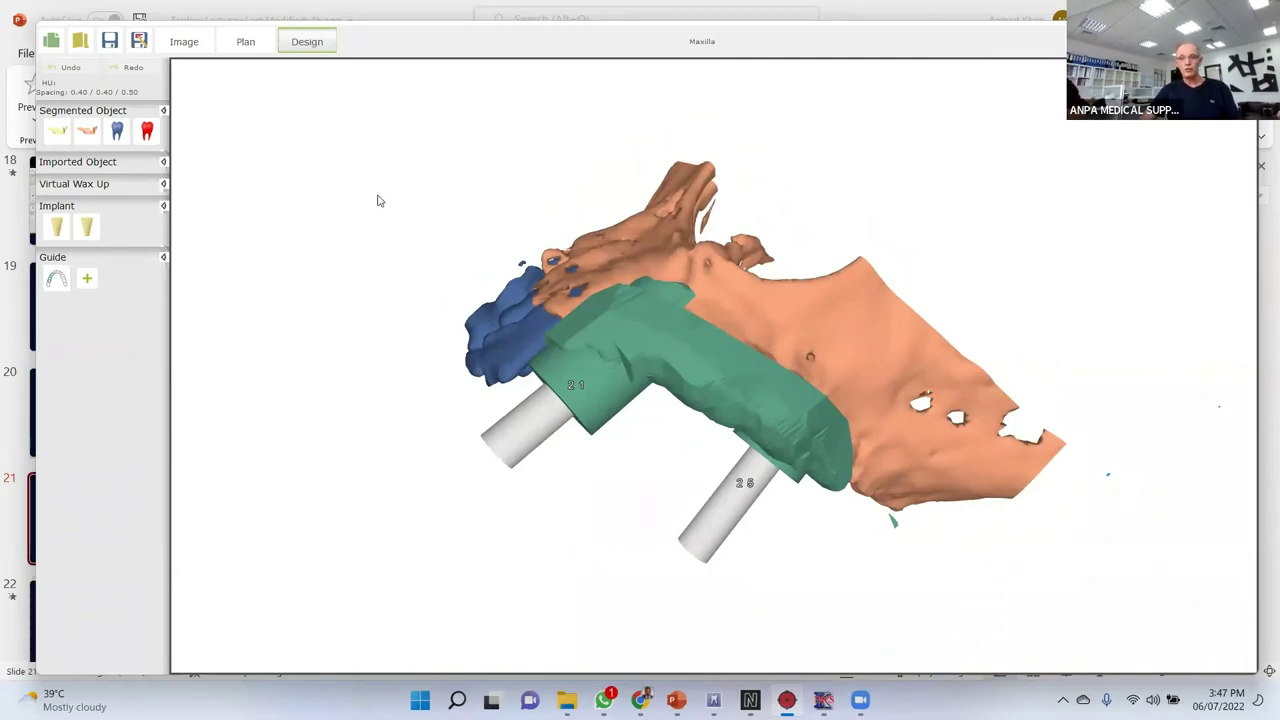
Return to the Plan stage and open the 4.FULL UPPER WITH EXTRACTIONS case.
click(245, 43)
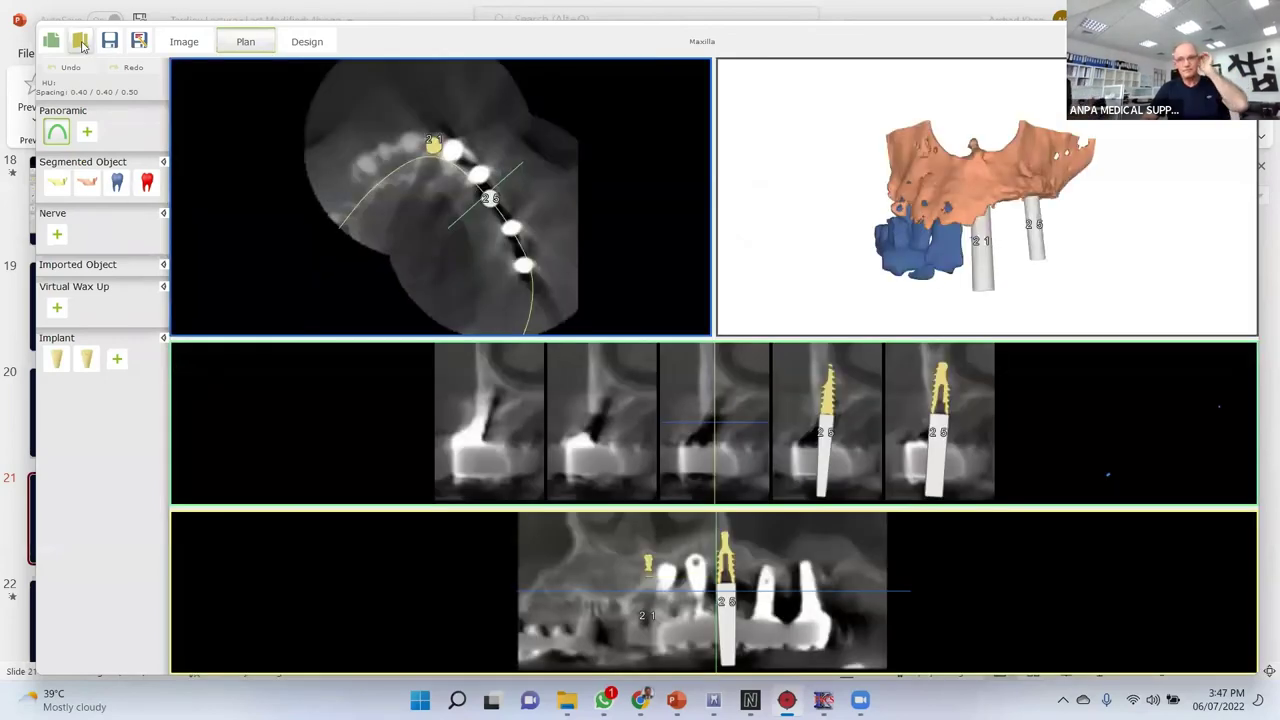
click(82, 44)
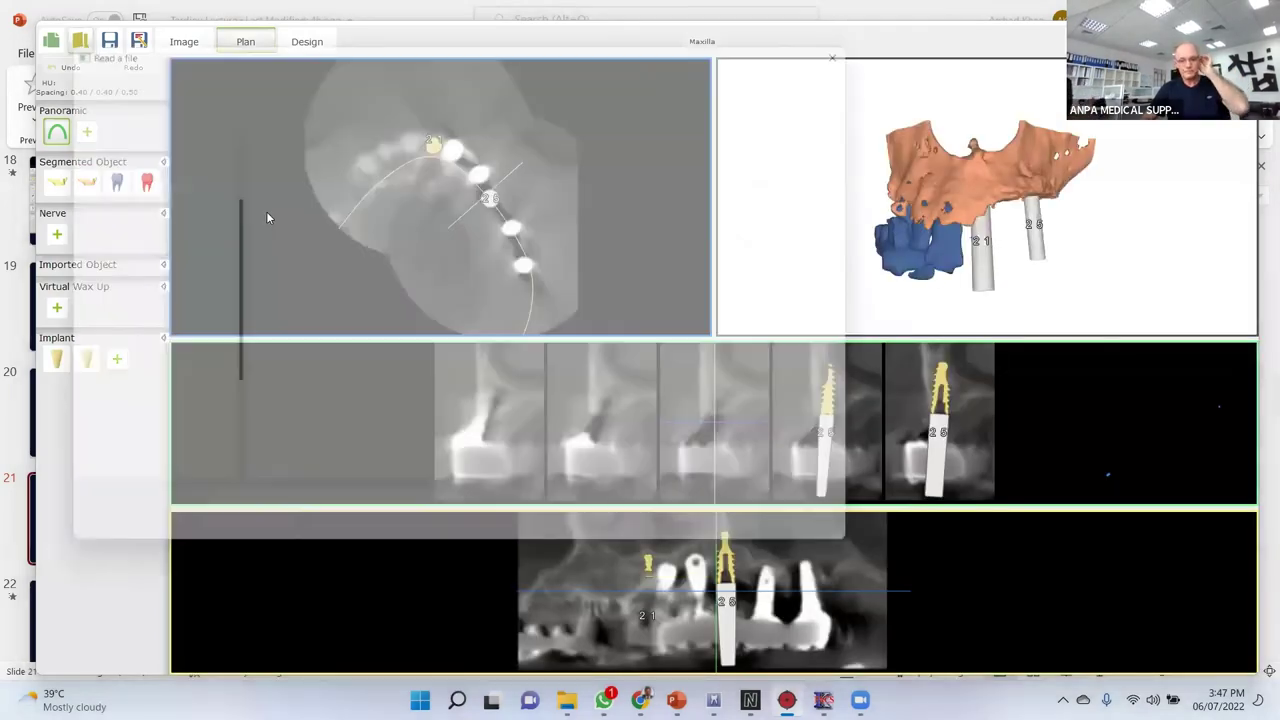
click(333, 250)
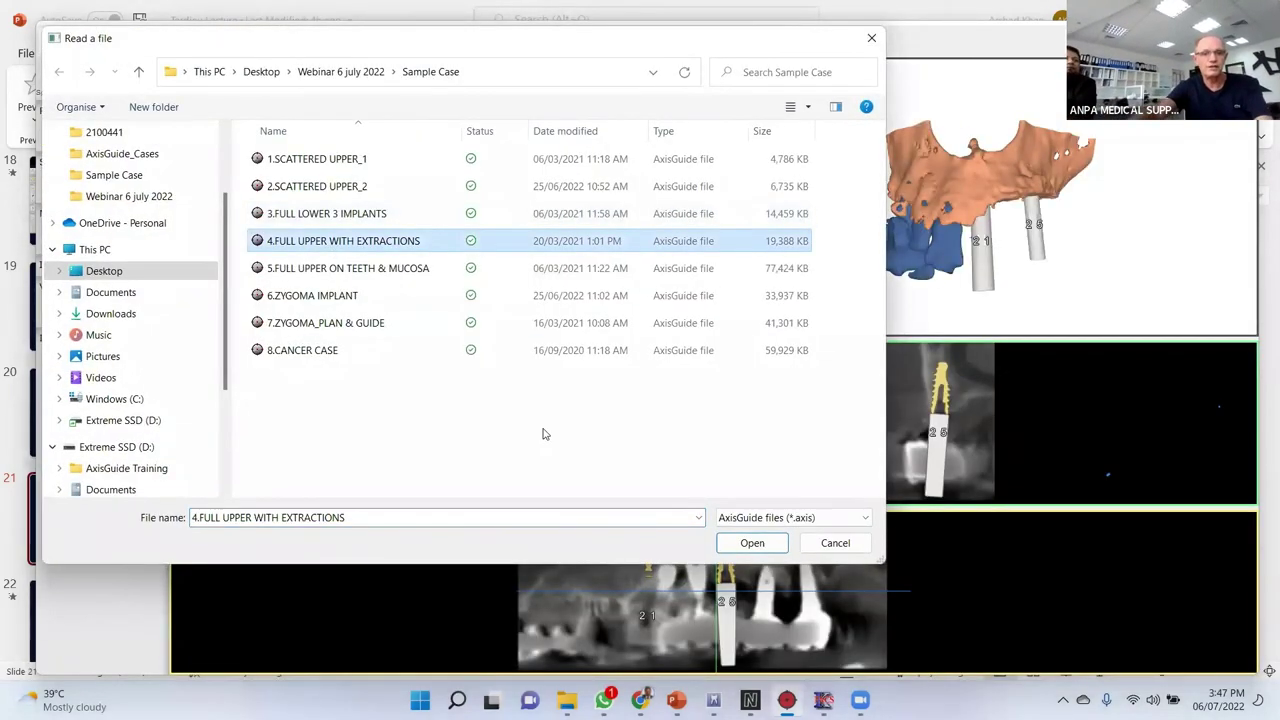
click(748, 543)
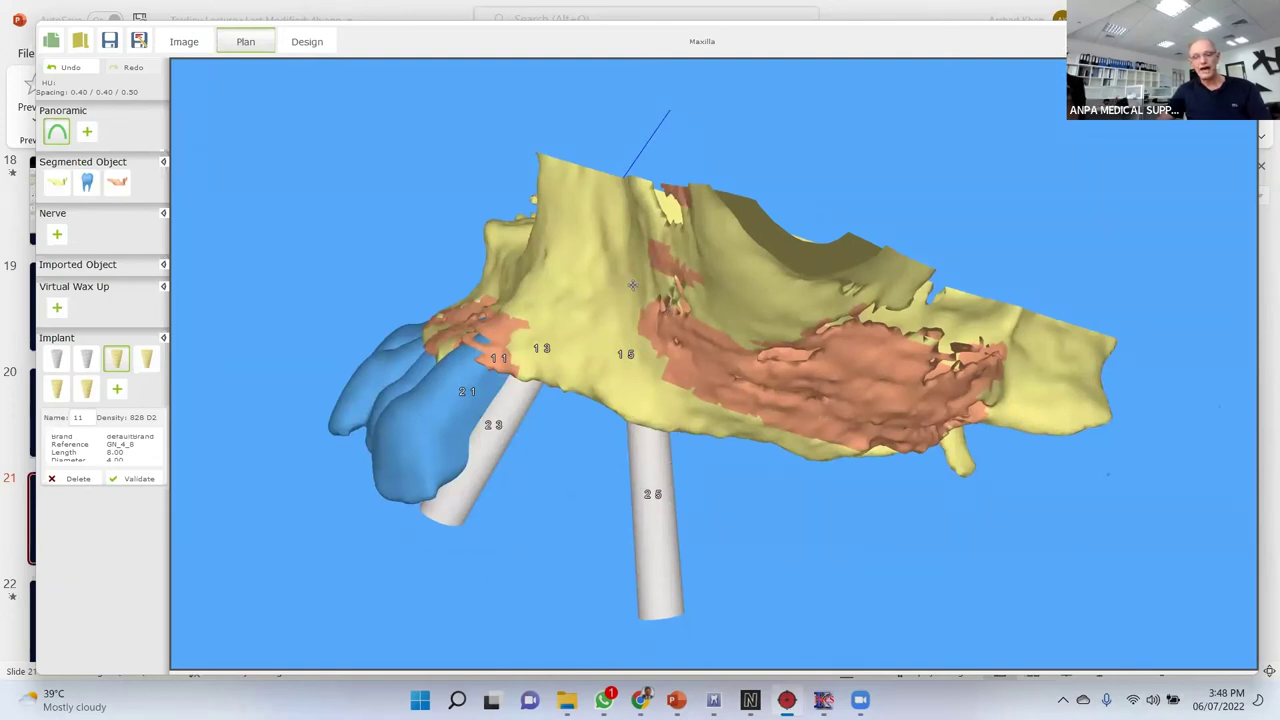
Rotate the maxilla to inspect implants 15–25, then switch to the Design stage.
drag(604, 506, 735, 448)
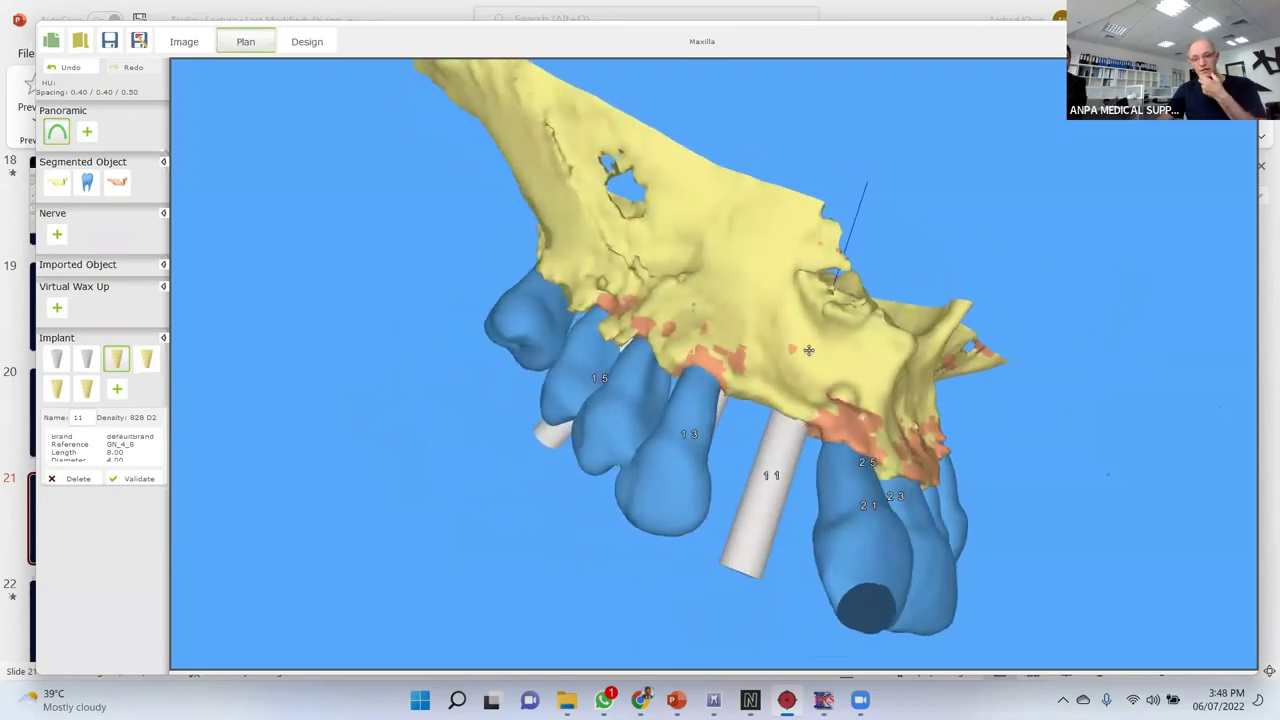
drag(766, 526, 678, 465)
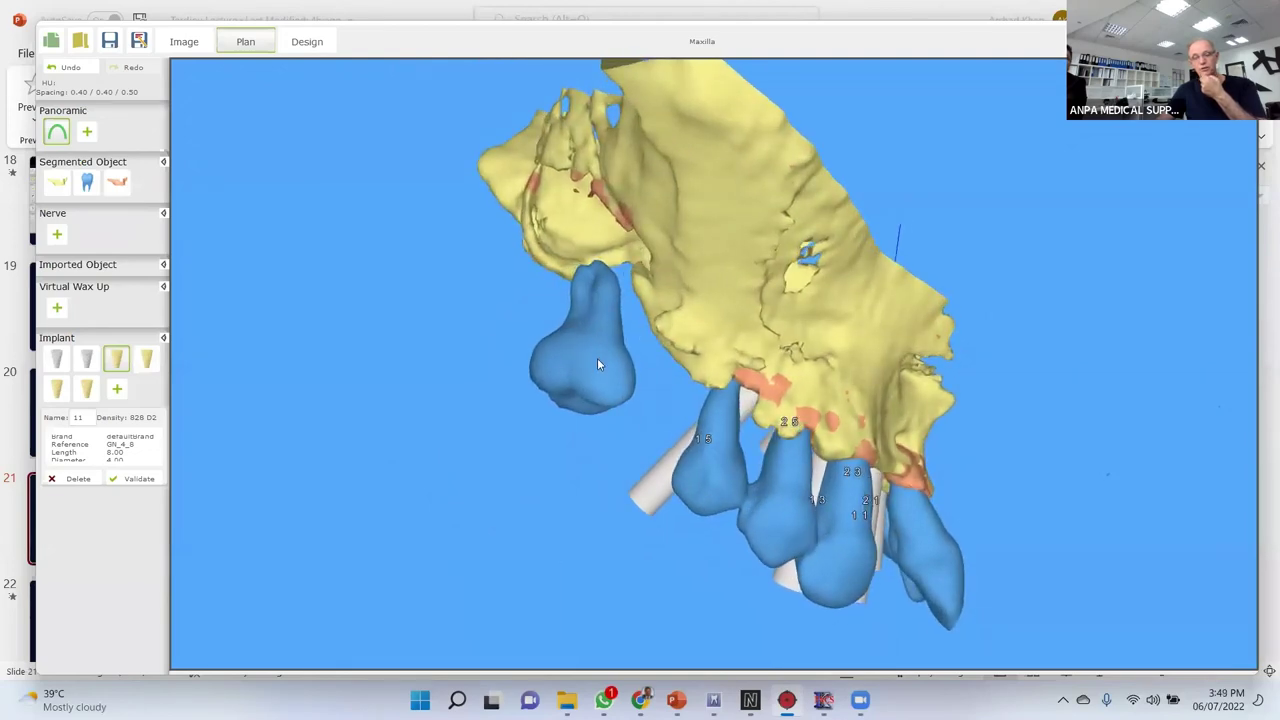
drag(596, 382, 600, 271)
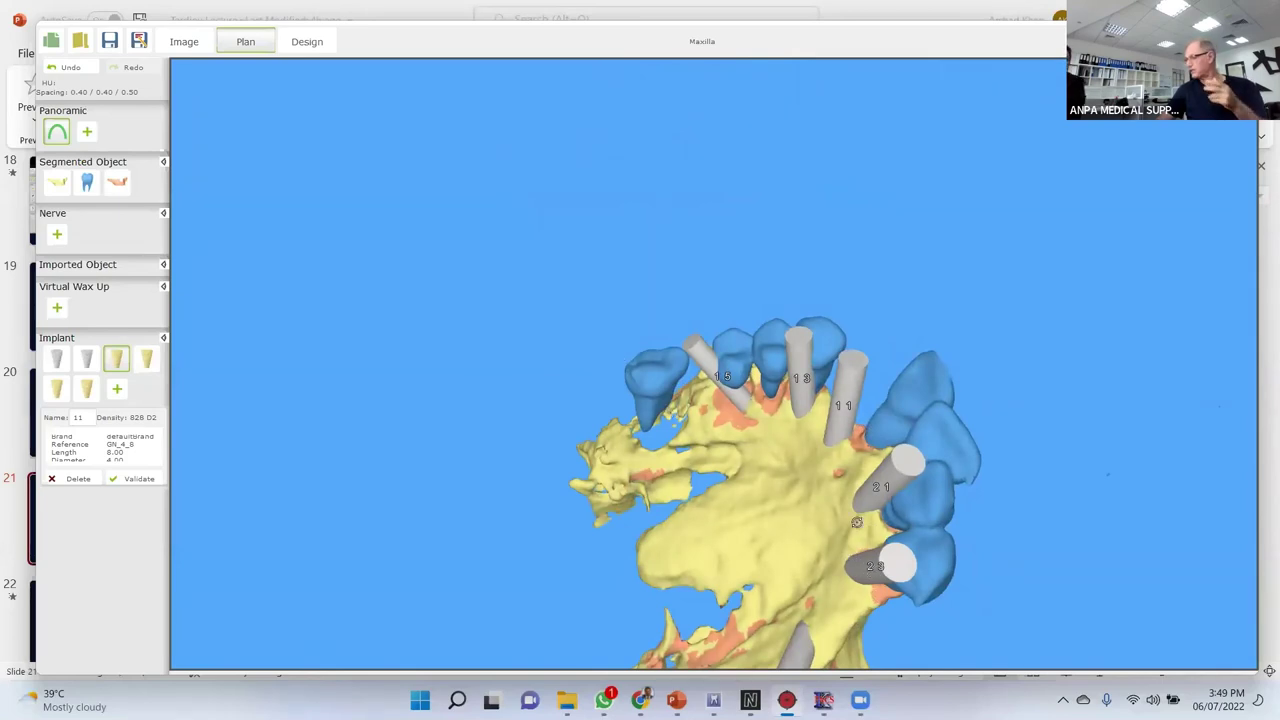
click(307, 41)
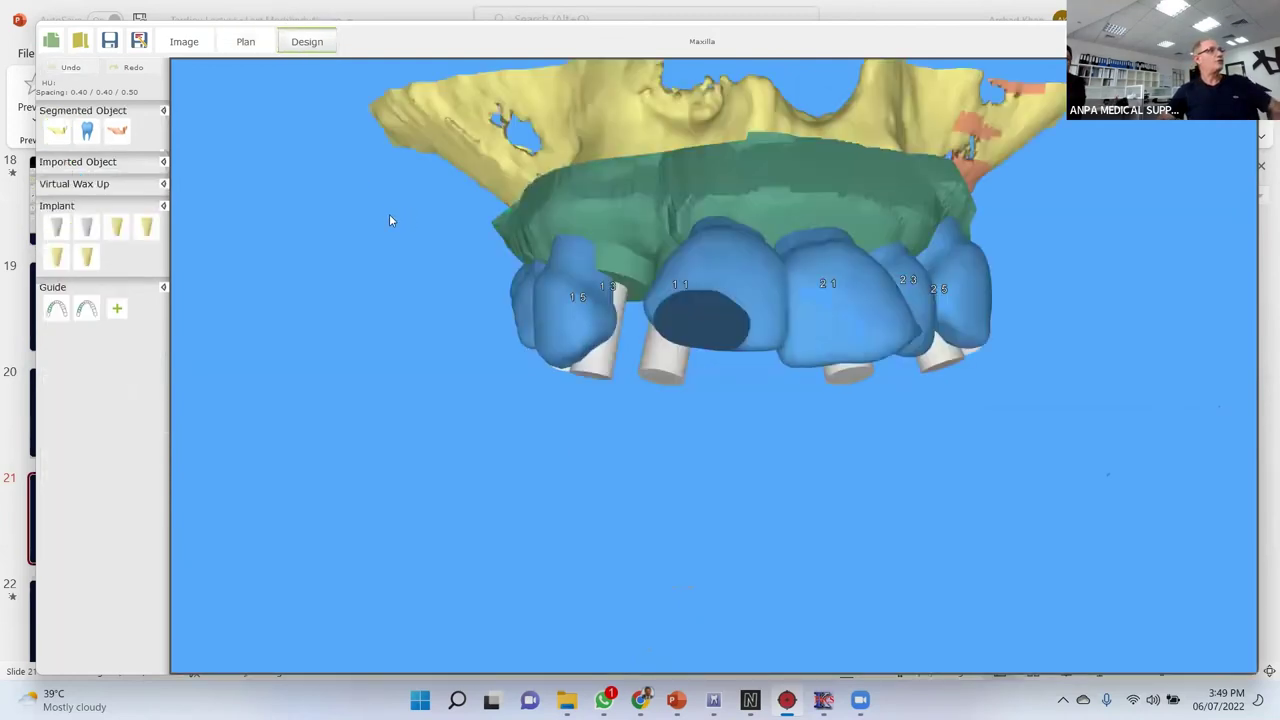
Hide the wax-up teeth and tilt the model to an occlusal view from below.
click(88, 132)
drag(501, 229, 500, 156)
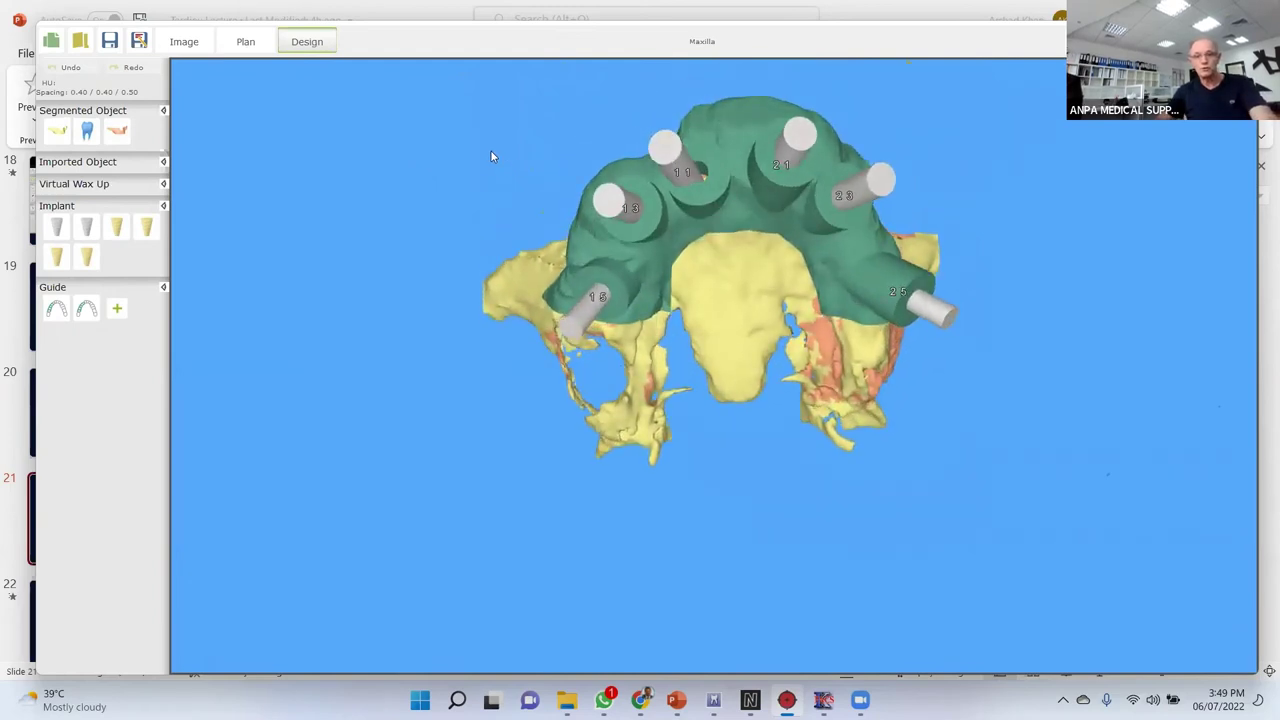
drag(507, 180, 507, 190)
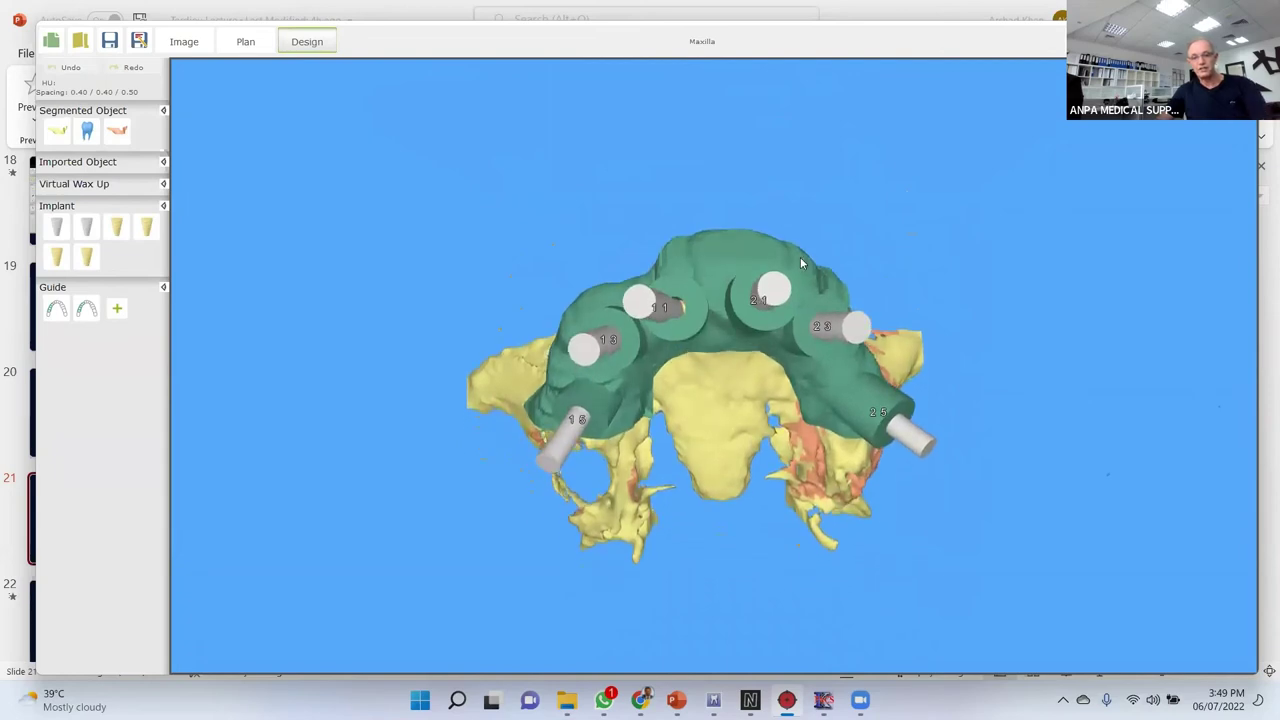
drag(799, 254, 803, 222)
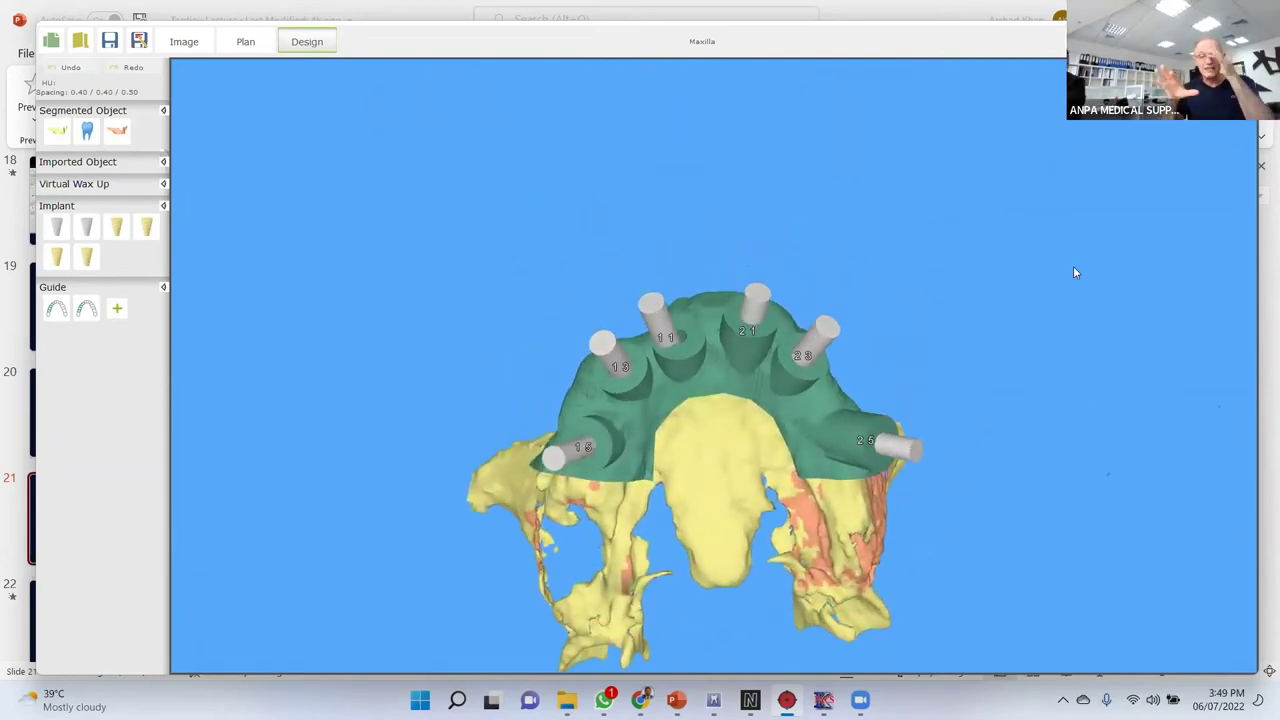
Show the bone in uniform orange and toggle the green guide off and back on.
click(57, 132)
drag(345, 267, 277, 292)
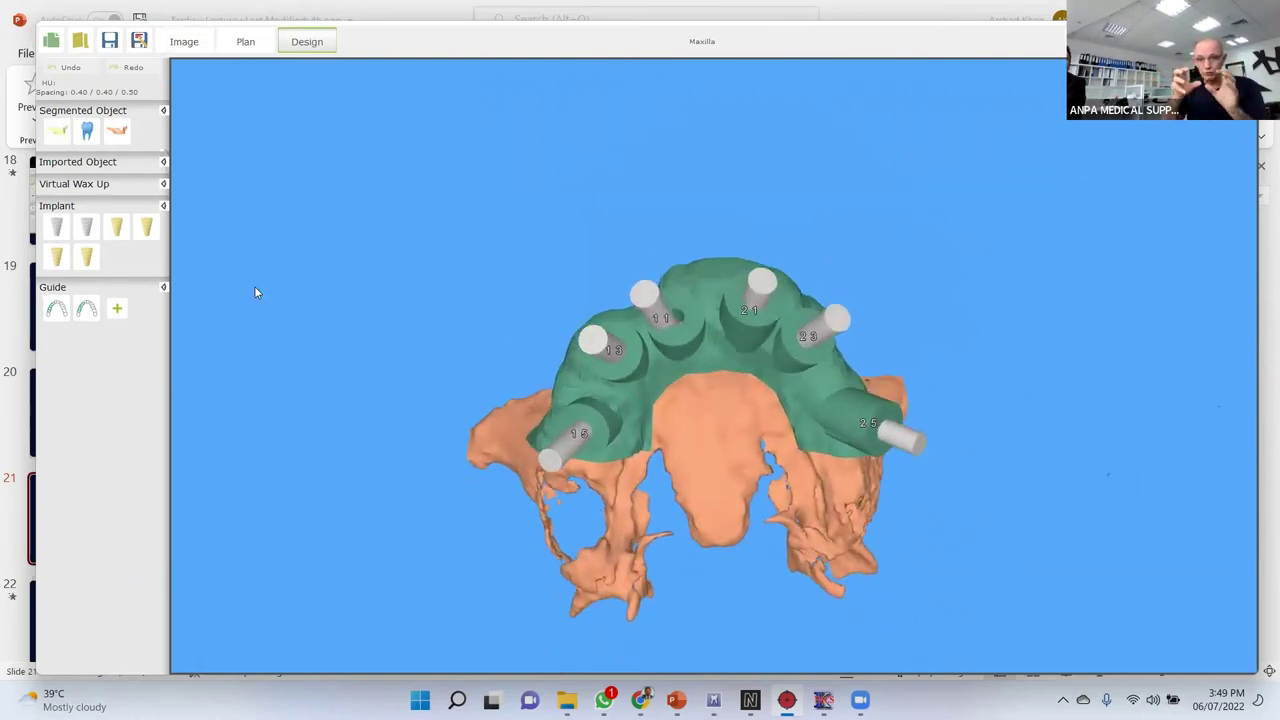
click(164, 288)
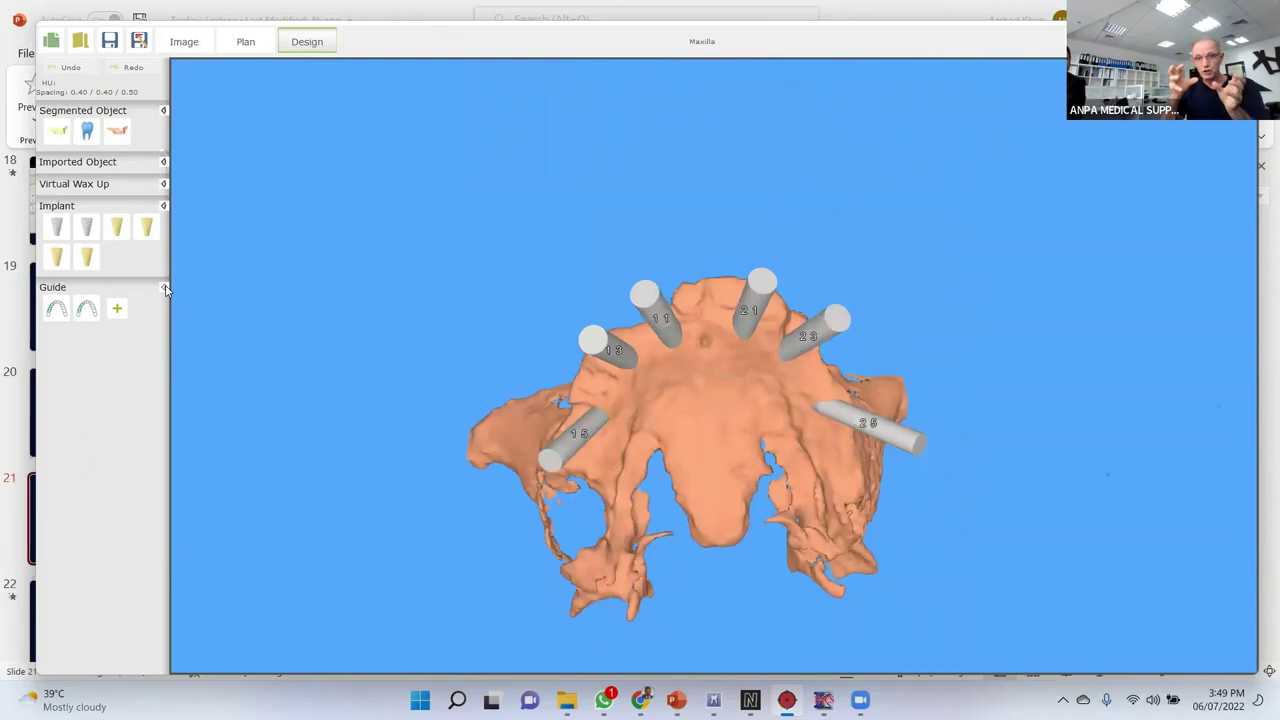
drag(474, 360, 416, 331)
click(164, 289)
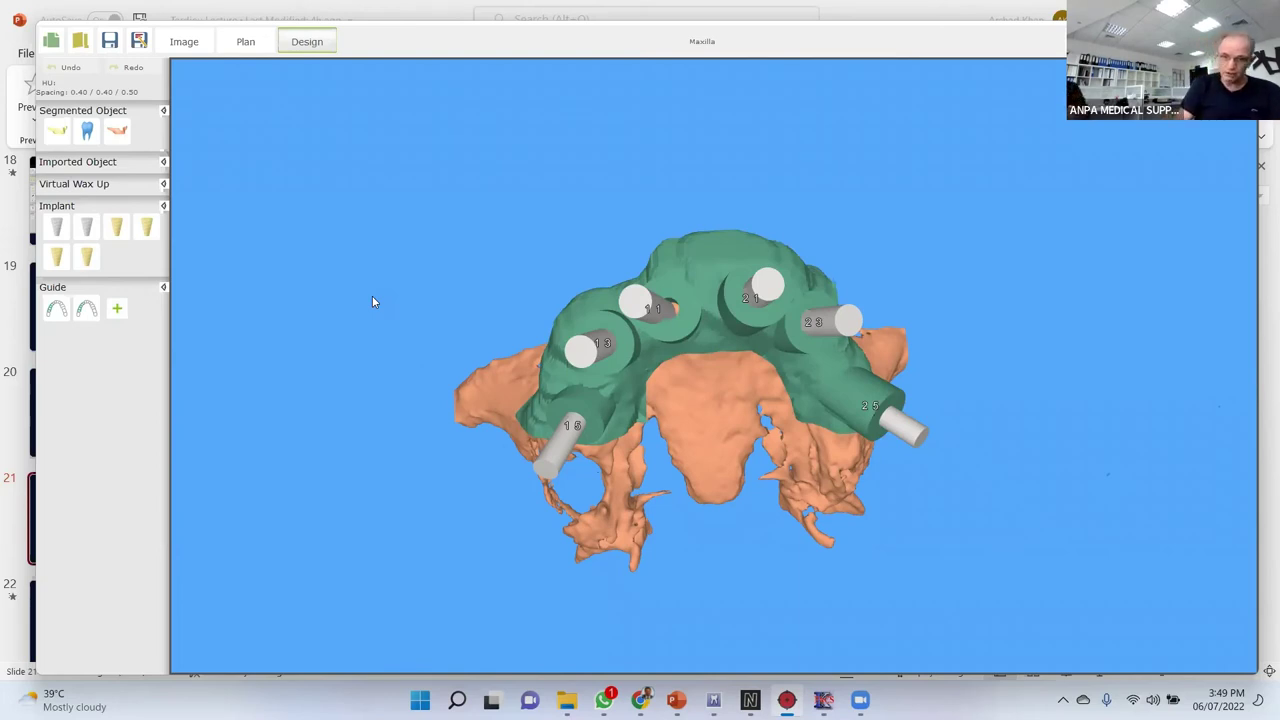
click(81, 44)
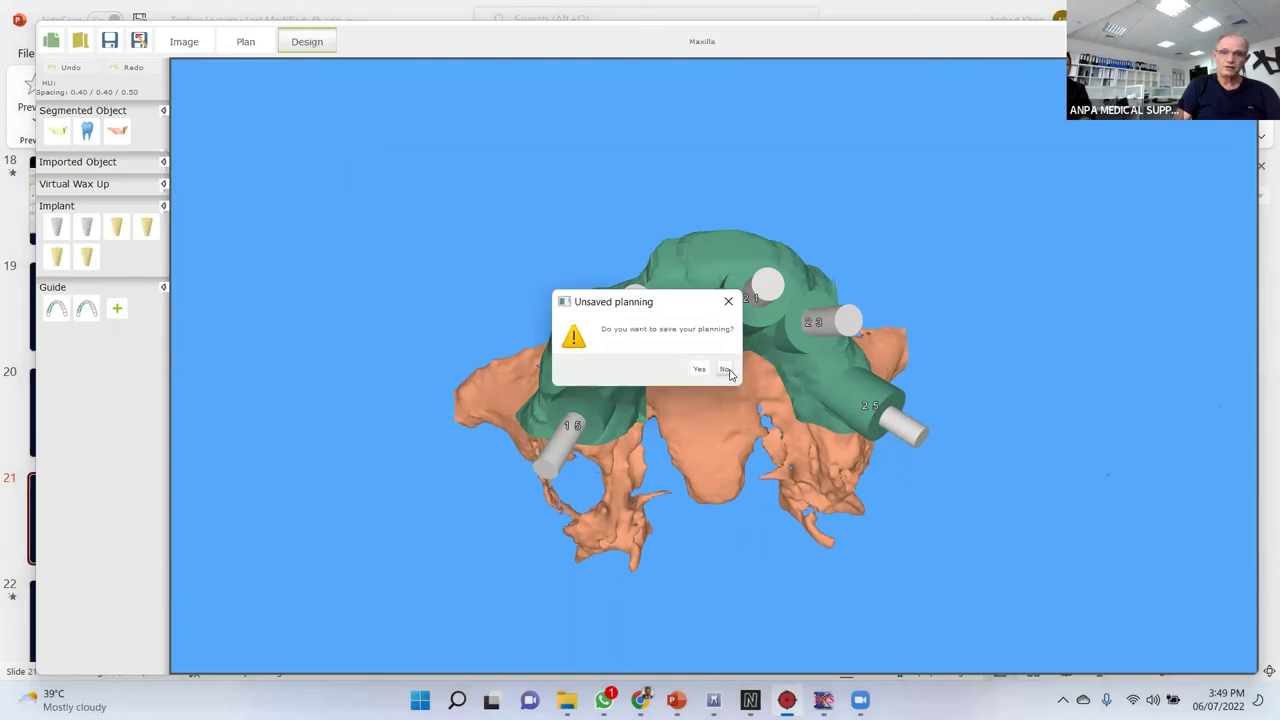
Decline saving and open the 5.FULL UPPER ON TEETH & MUCOSA case.
click(726, 369)
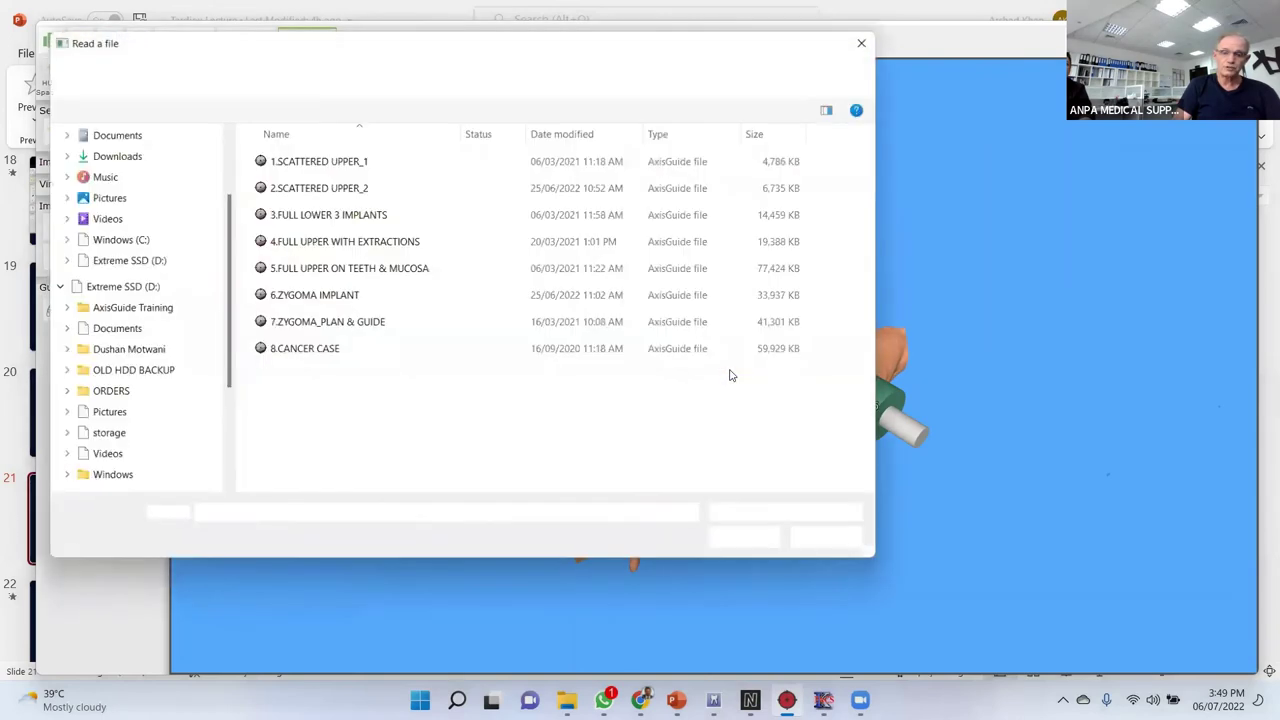
click(330, 267)
click(750, 543)
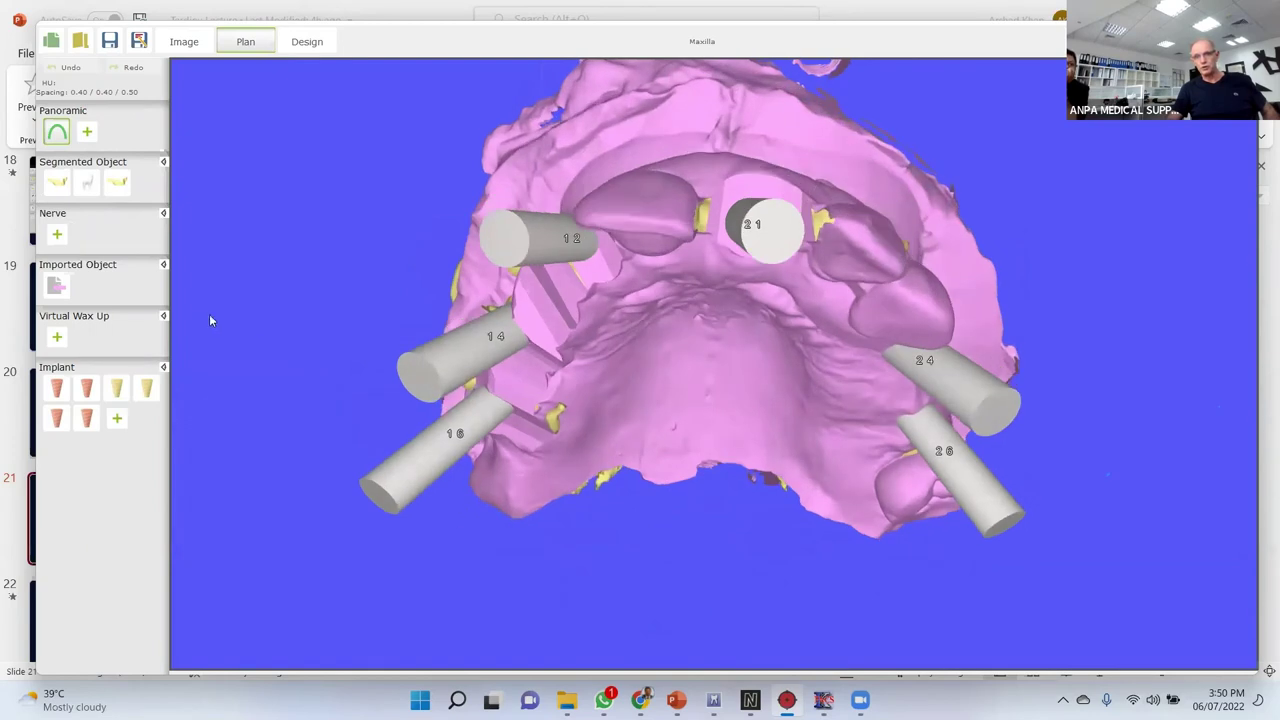
Hide the pink scan, show the teeth, then maximise implant 21's cross-sections with the scan outline overlaid.
click(58, 286)
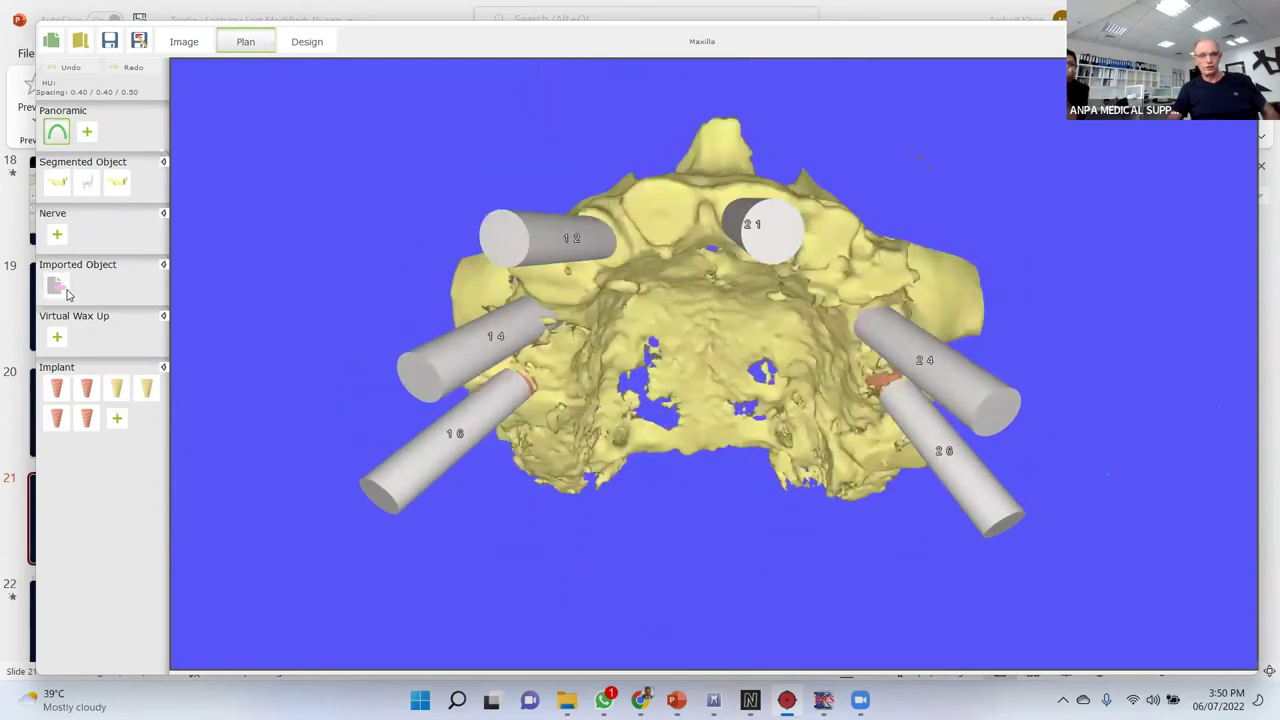
click(87, 181)
drag(494, 229, 492, 308)
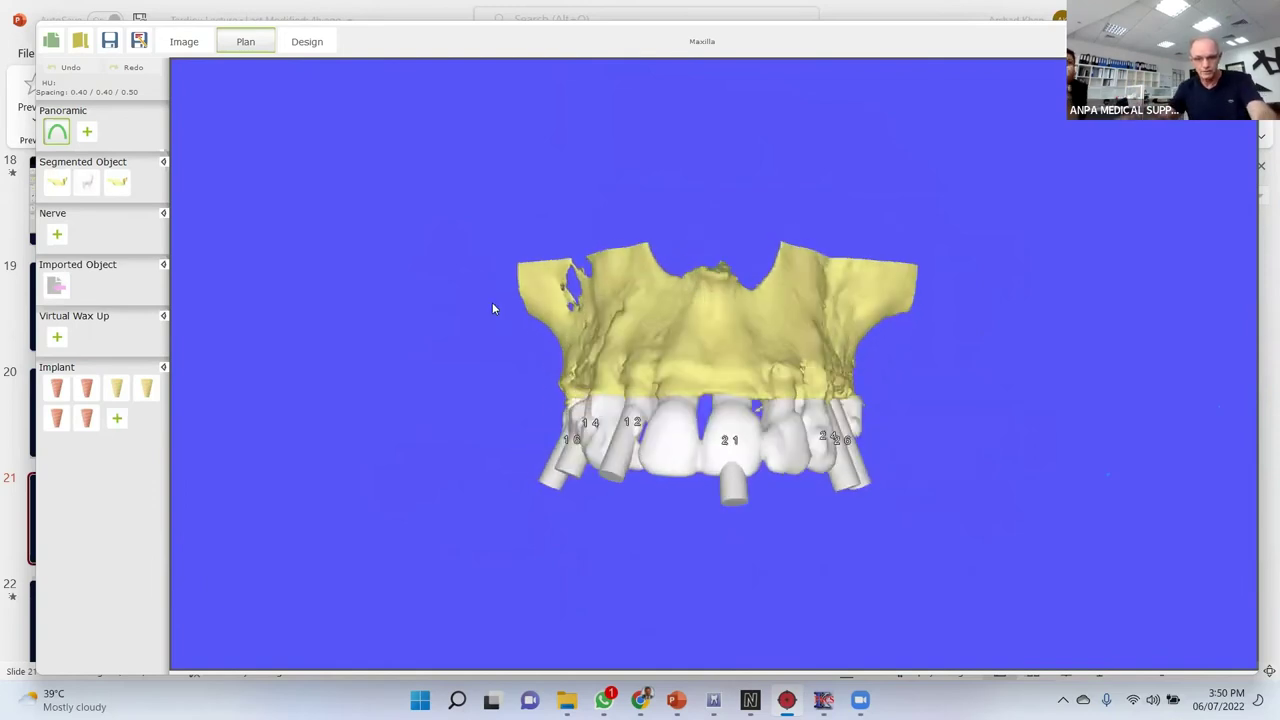
double_click(492, 308)
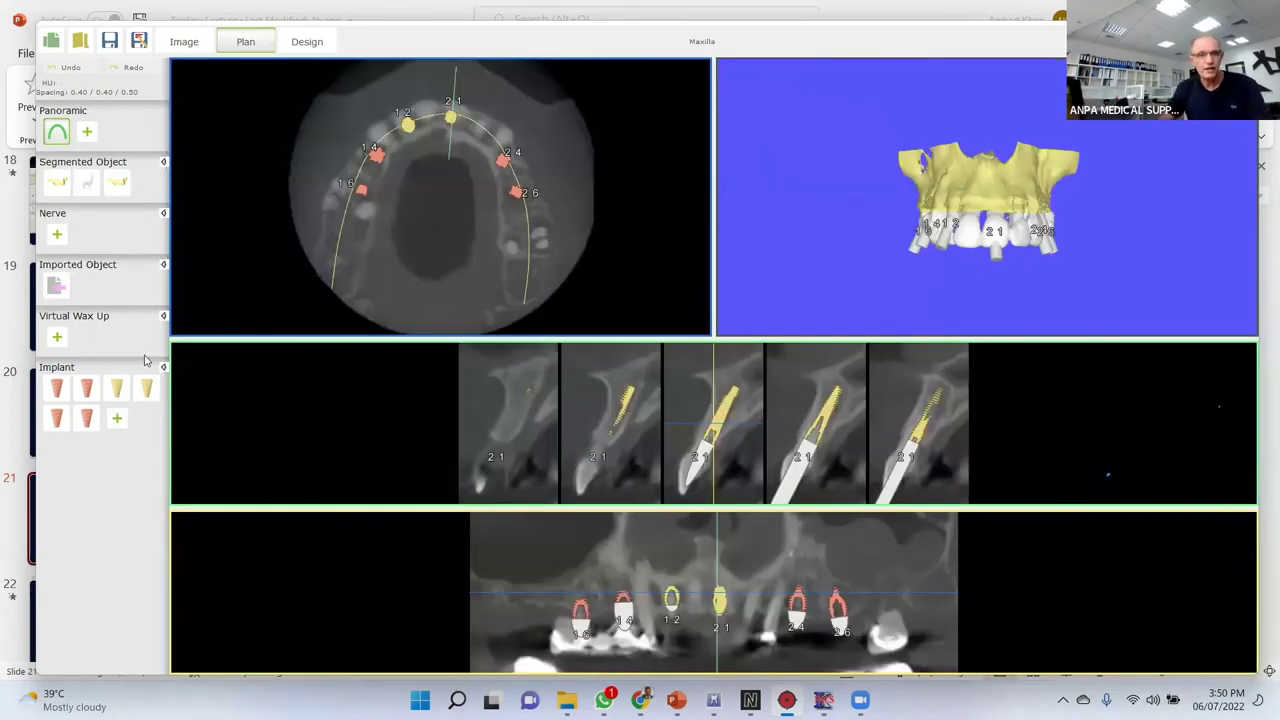
click(56, 286)
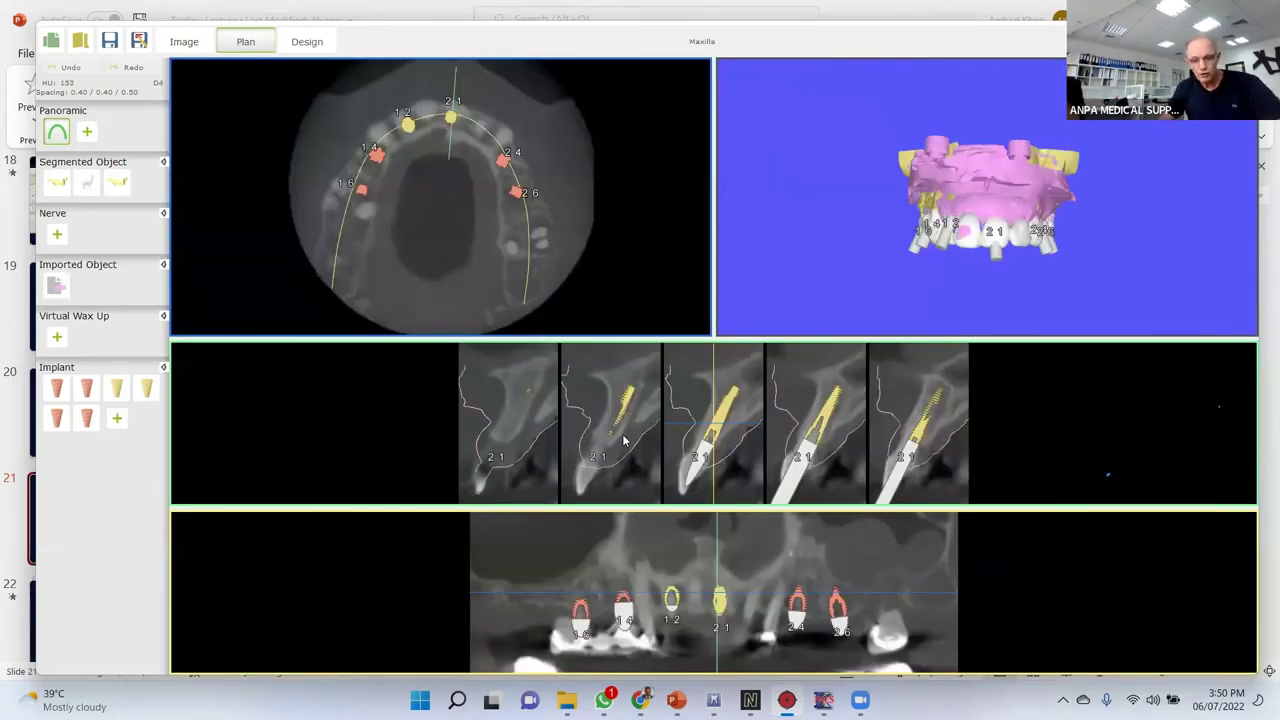
double_click(630, 455)
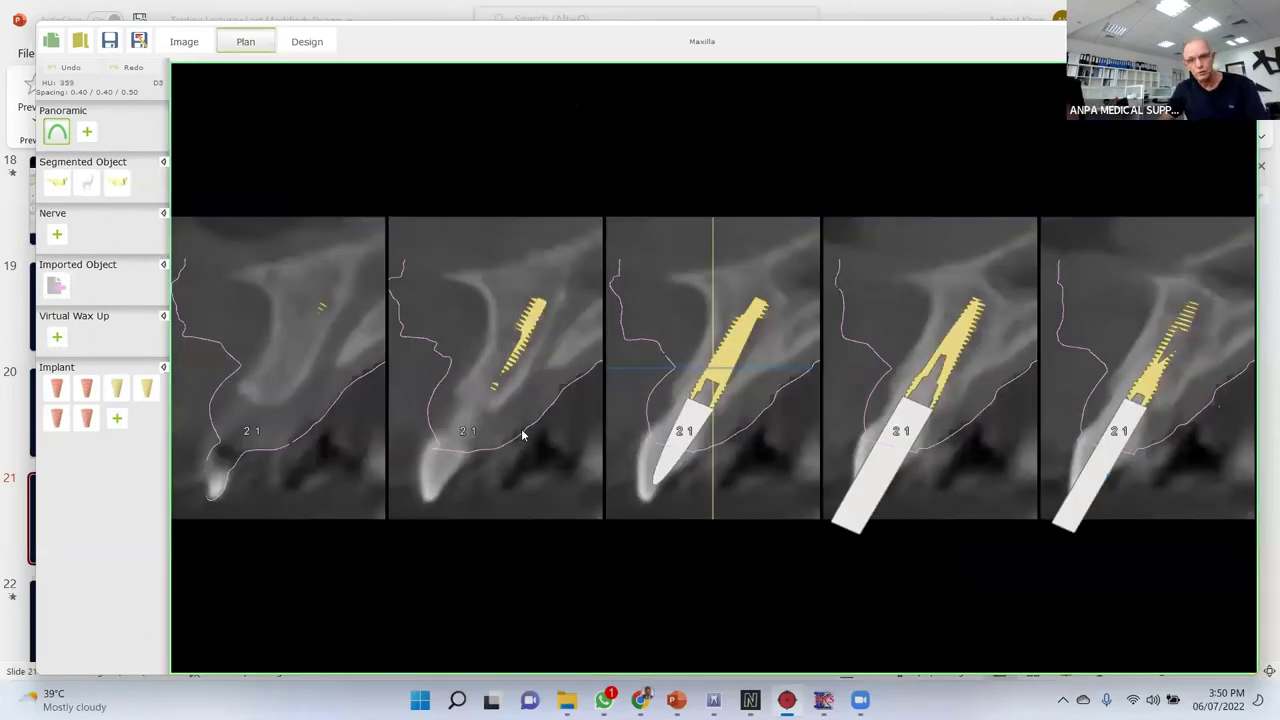
Scroll through the cross-sections of implants 12 and 21, then restore the four-pane layout.
scroll(788, 400, down, 3)
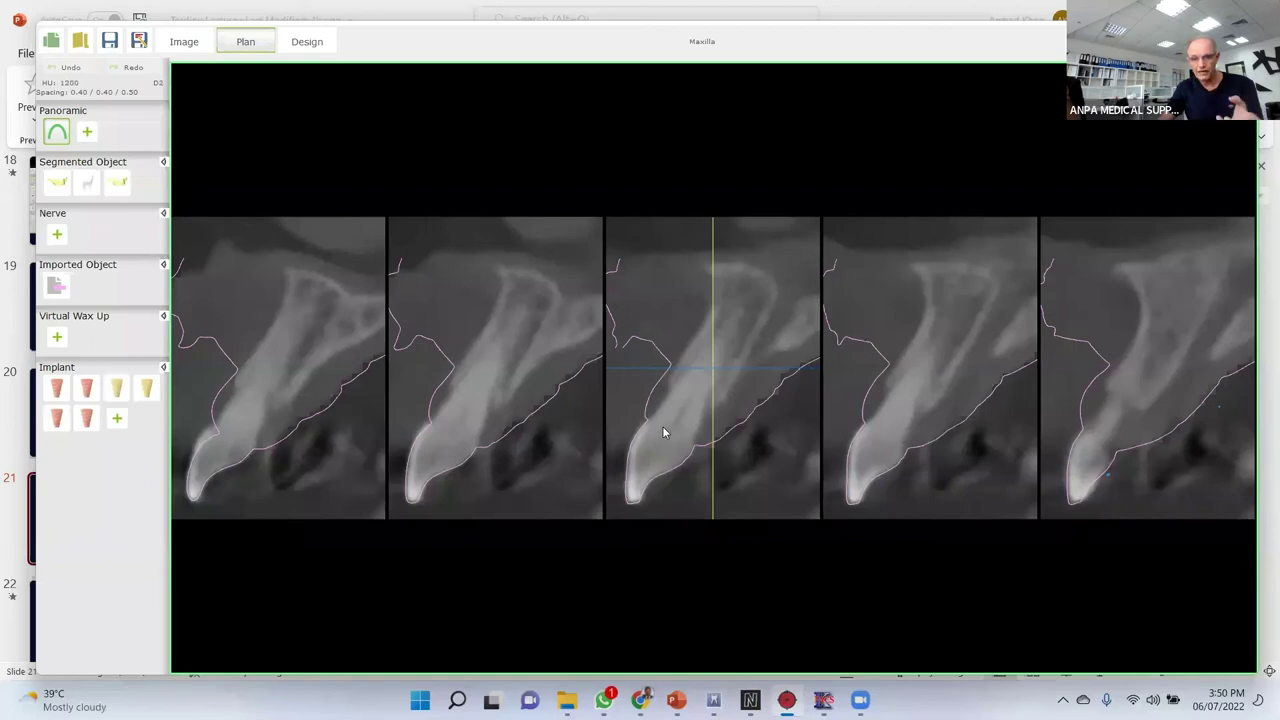
click(693, 455)
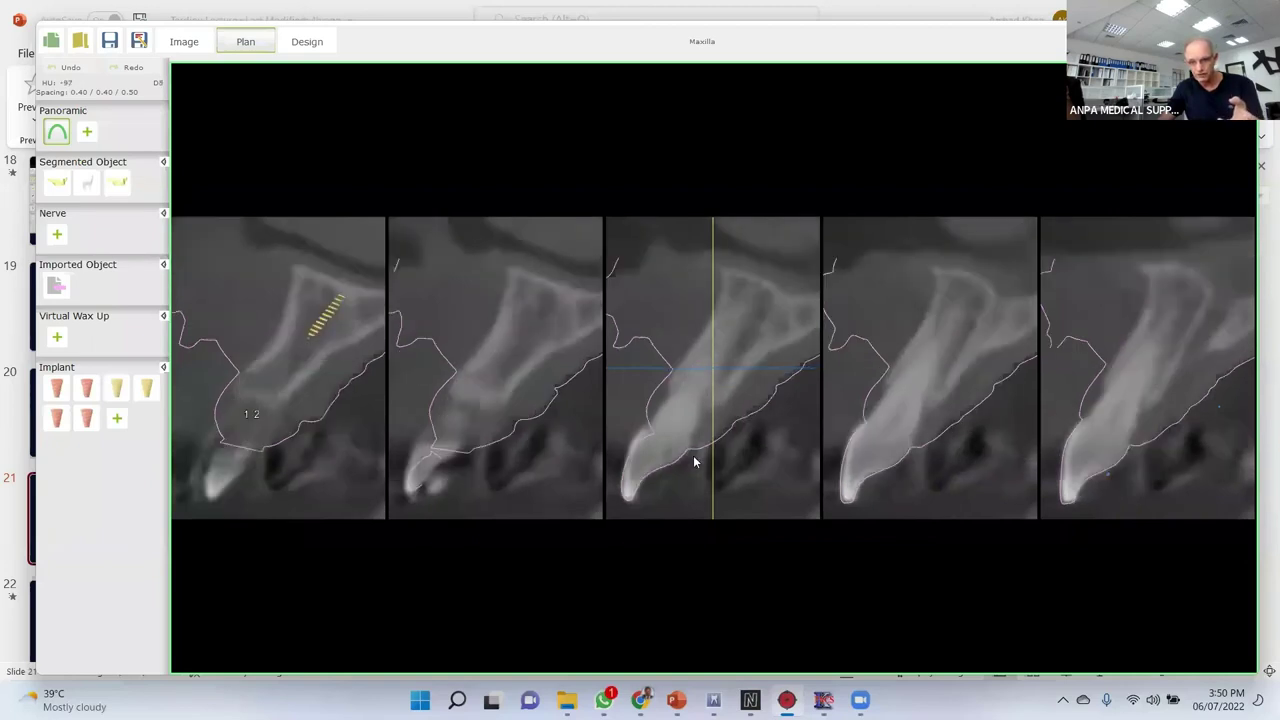
scroll(695, 461, down, 5)
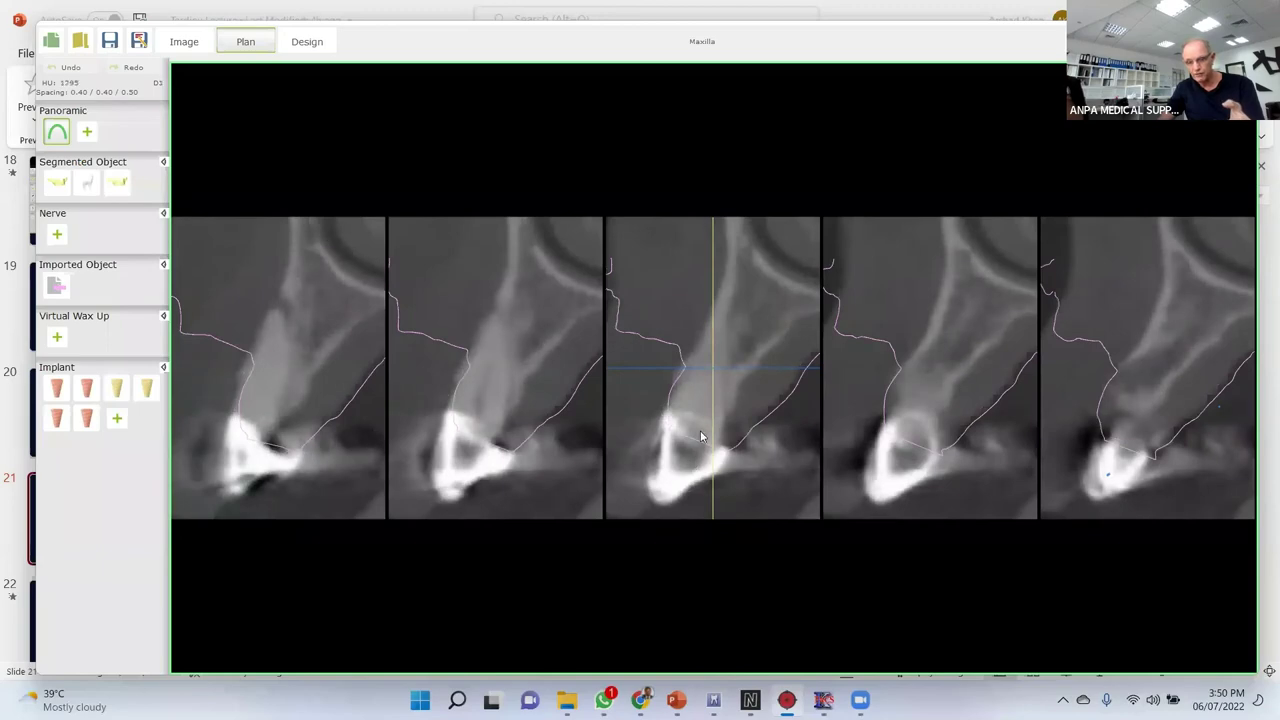
scroll(700, 430, down, 3)
scroll(700, 435, down, 6)
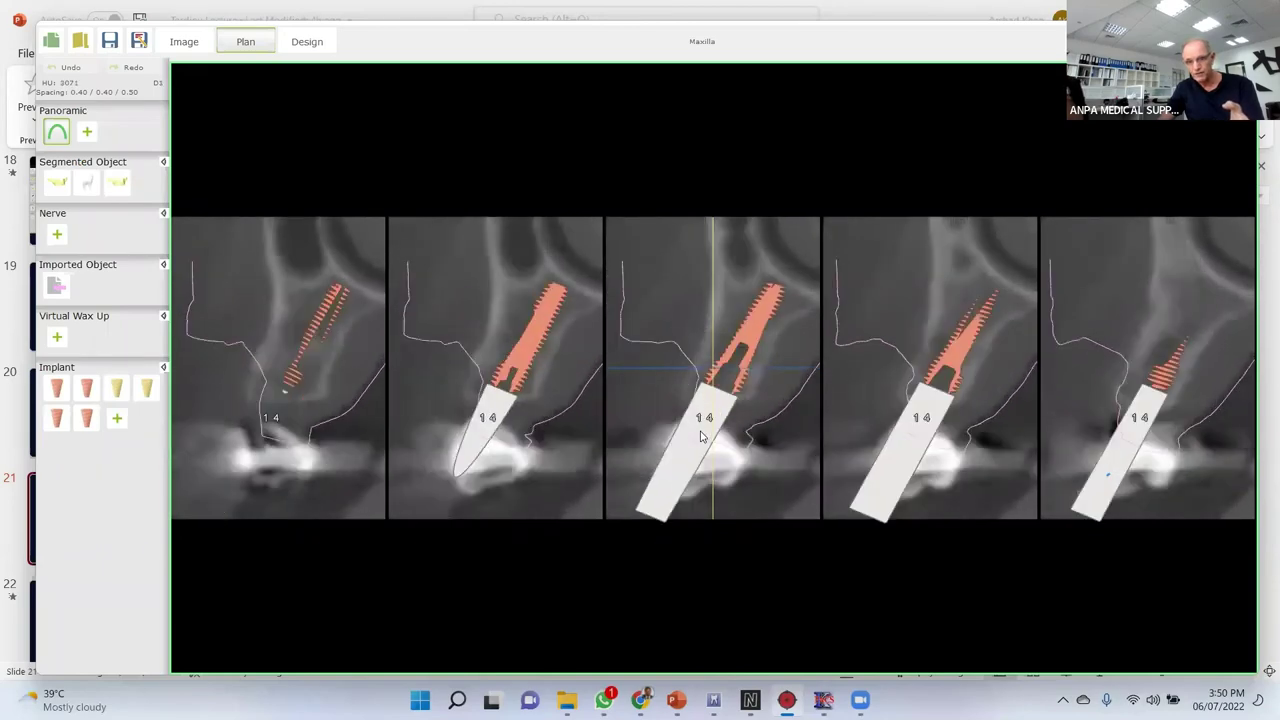
scroll(701, 436, down, 8)
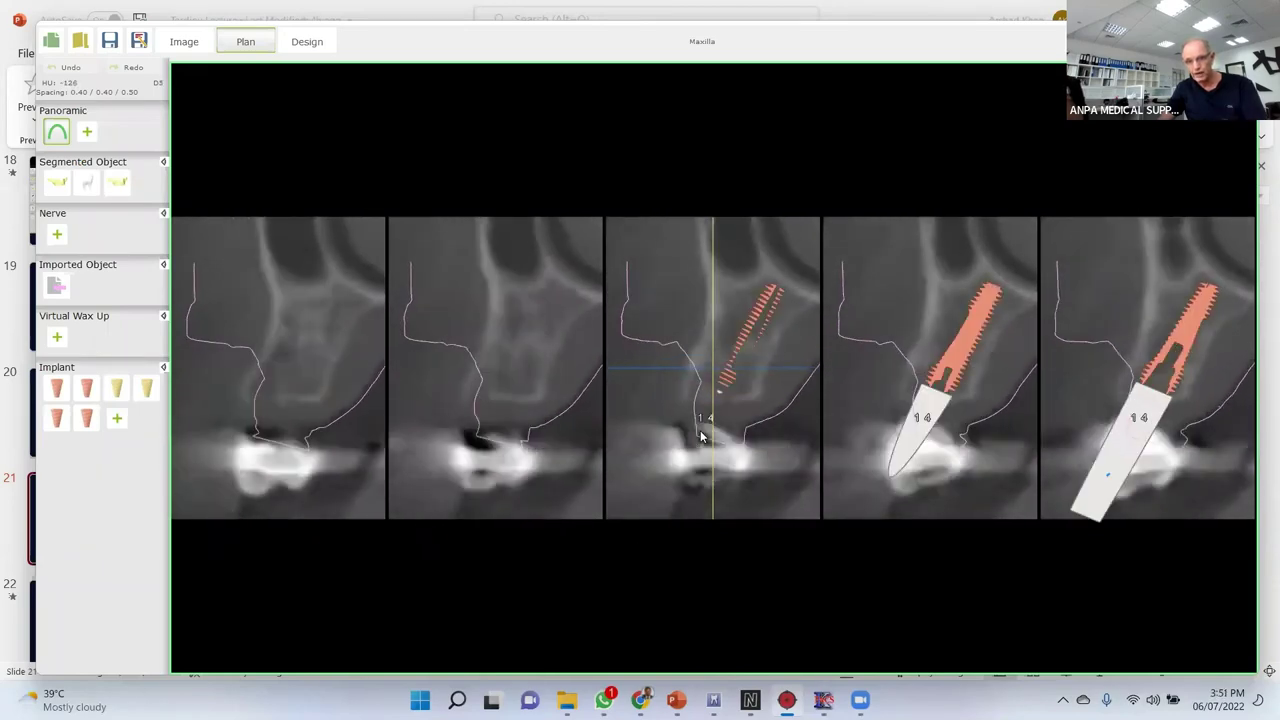
scroll(701, 436, down, 5)
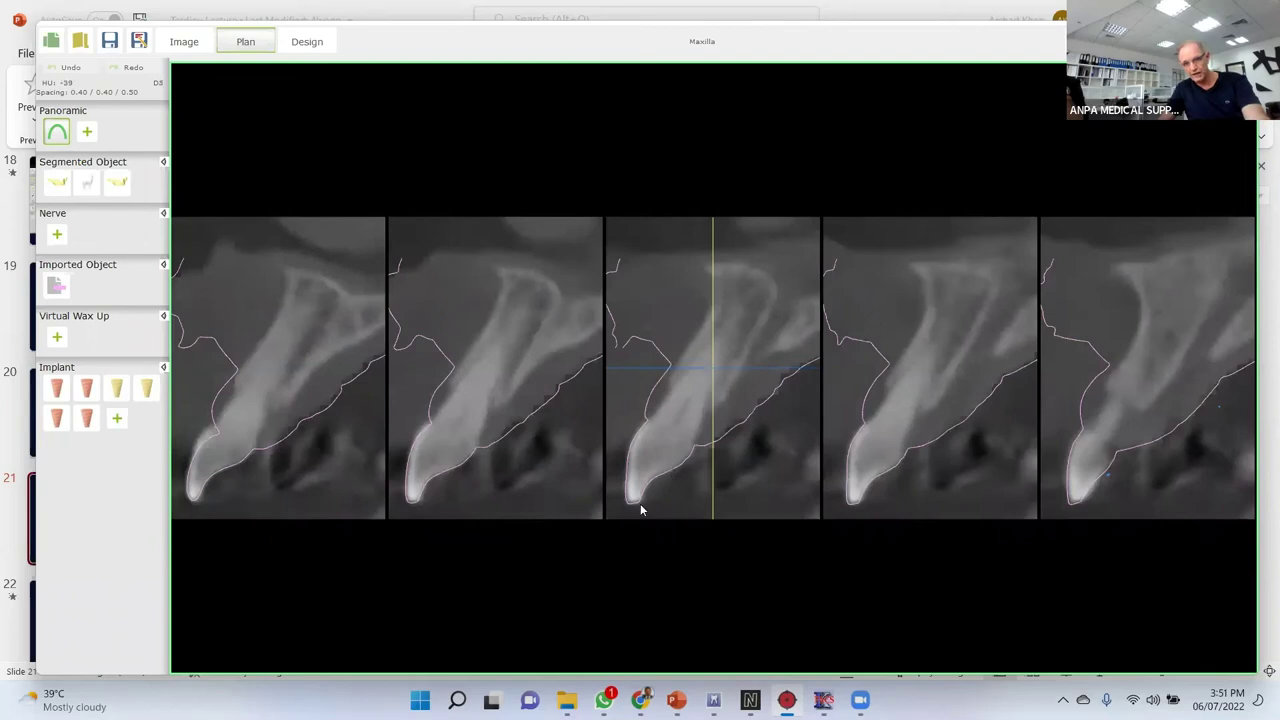
click(646, 438)
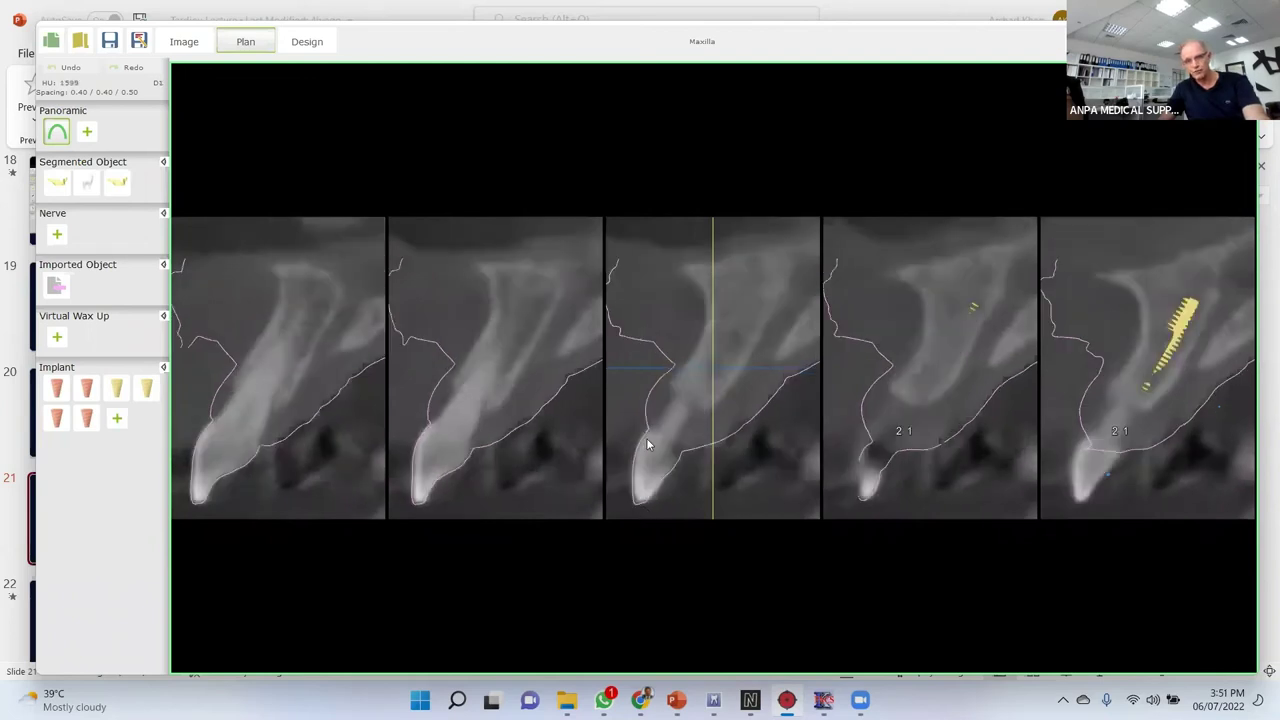
scroll(646, 445, down, 5)
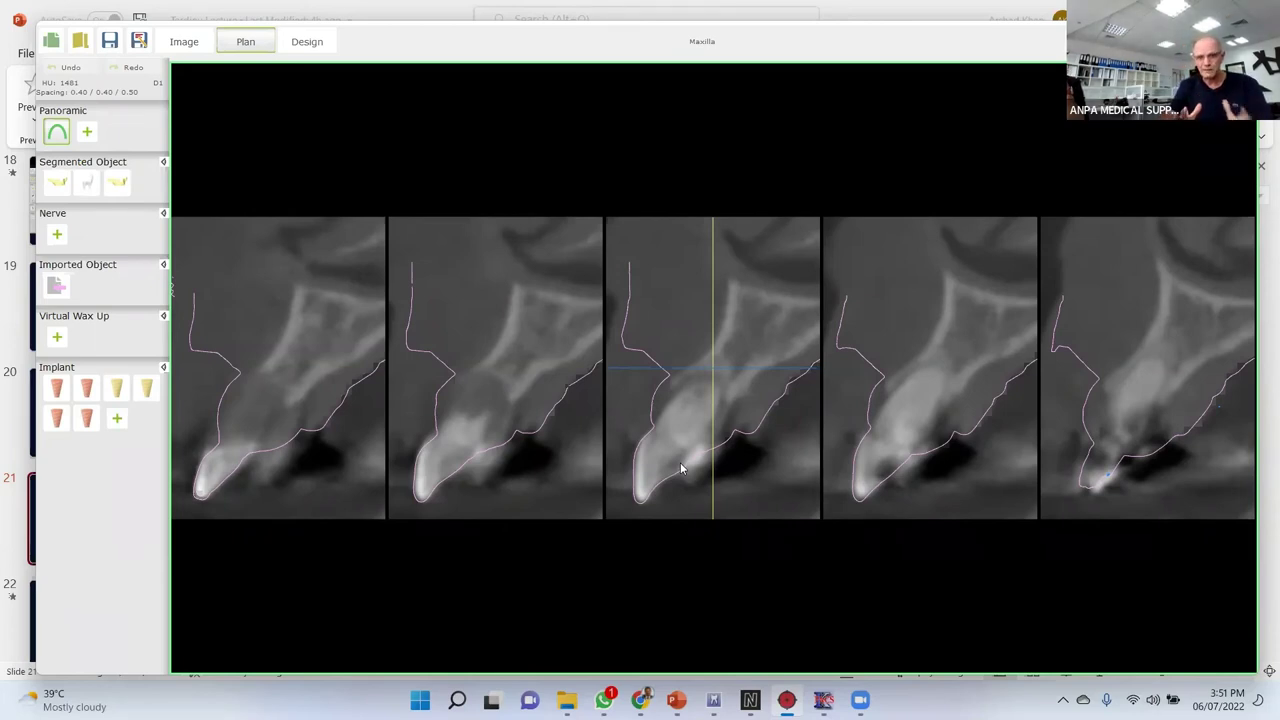
double_click(681, 468)
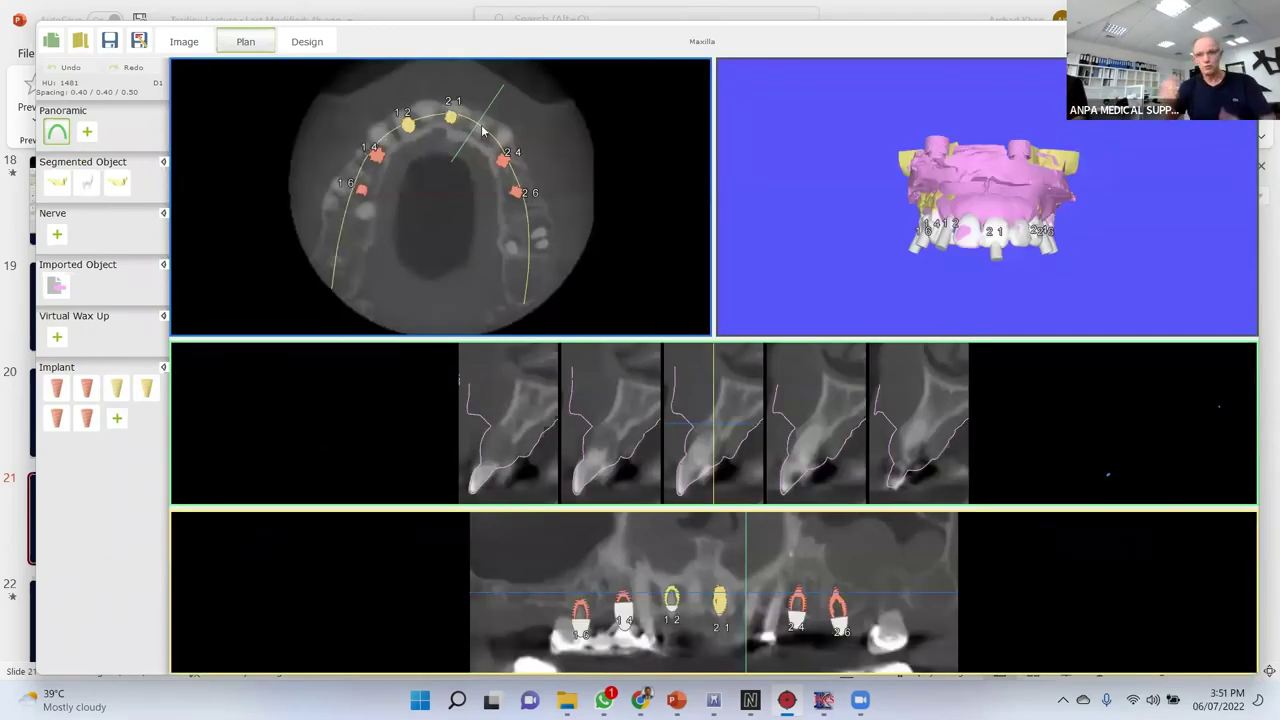
Open the 7.ZYGOMA_PLAN & GUIDE case and turn the skull model to a more frontal view.
click(81, 42)
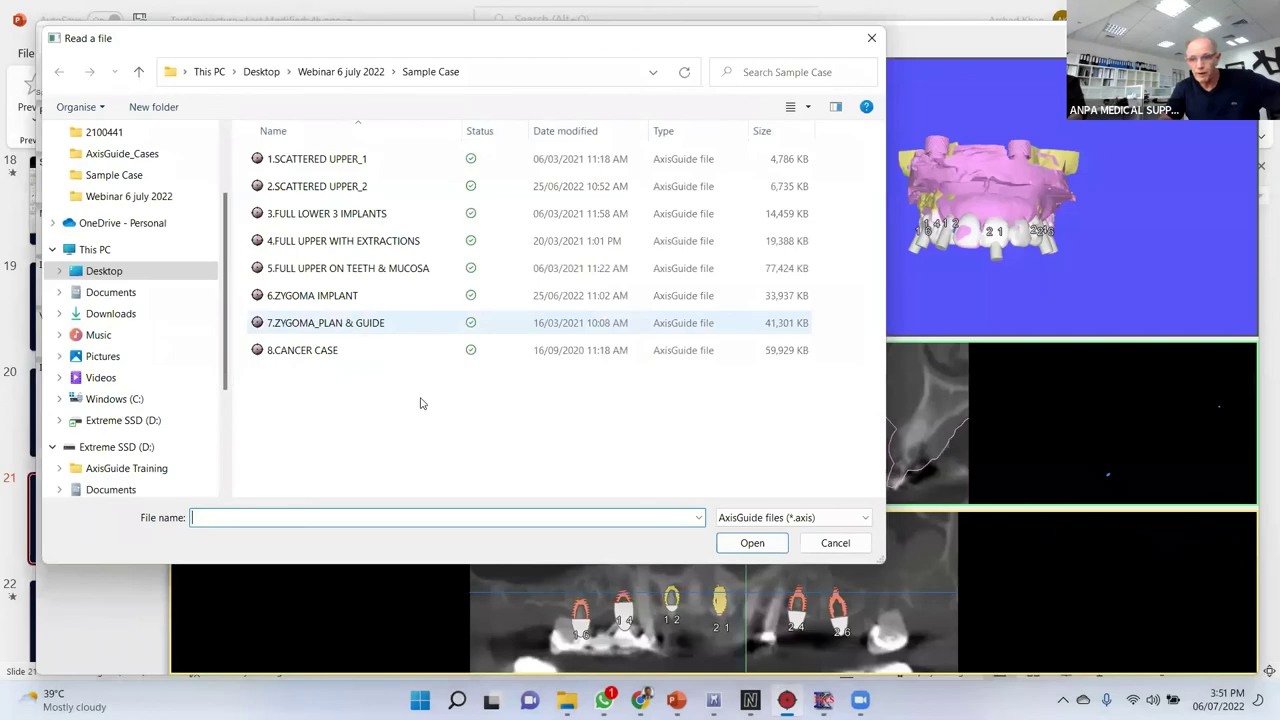
click(325, 322)
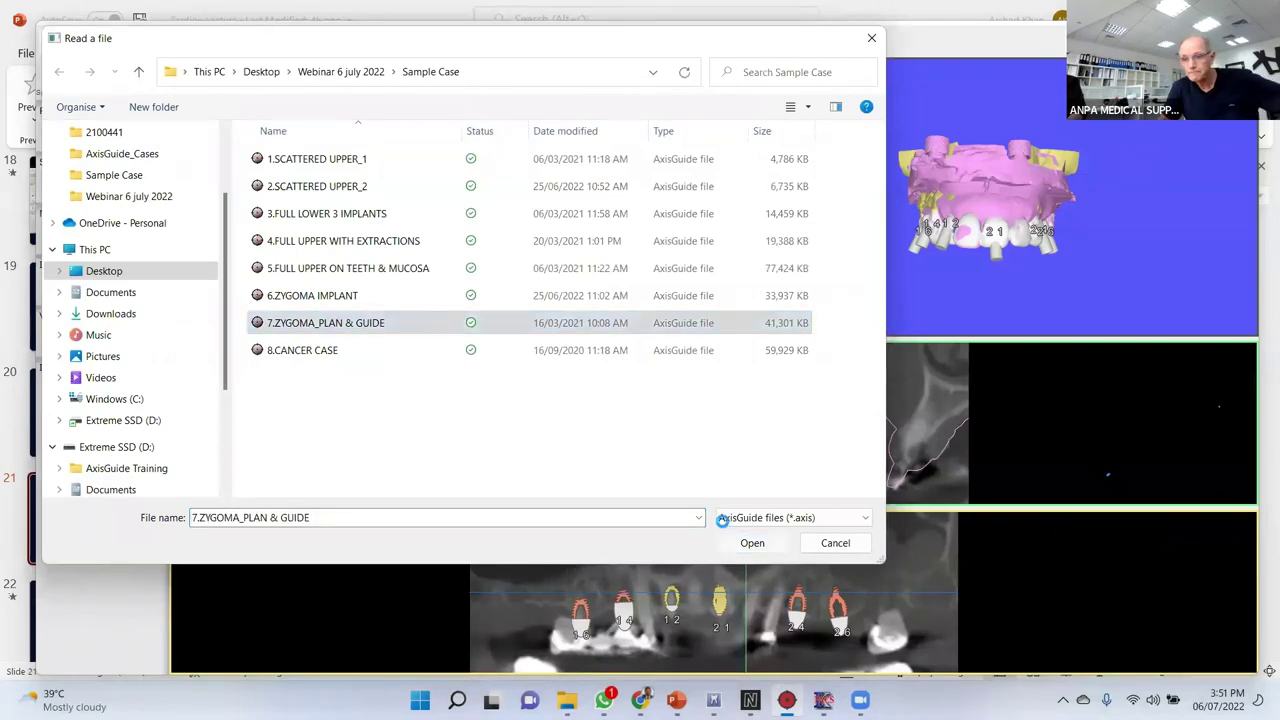
click(745, 543)
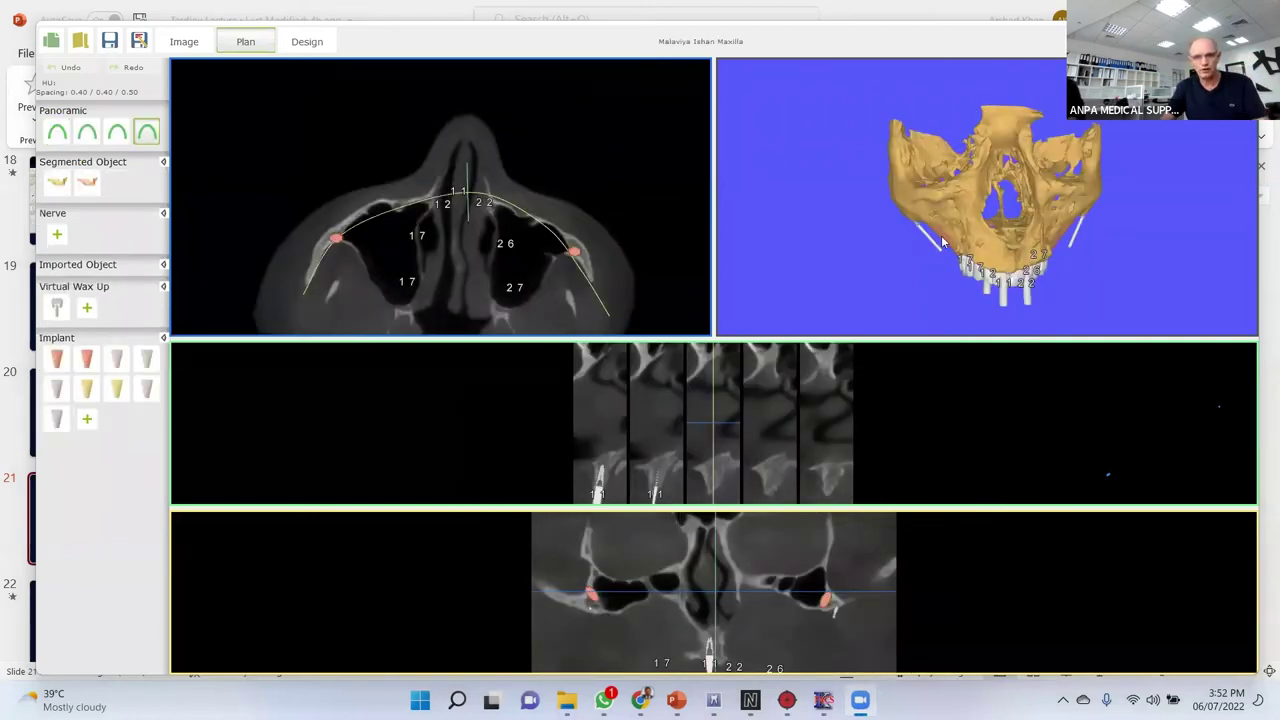
drag(980, 244, 954, 185)
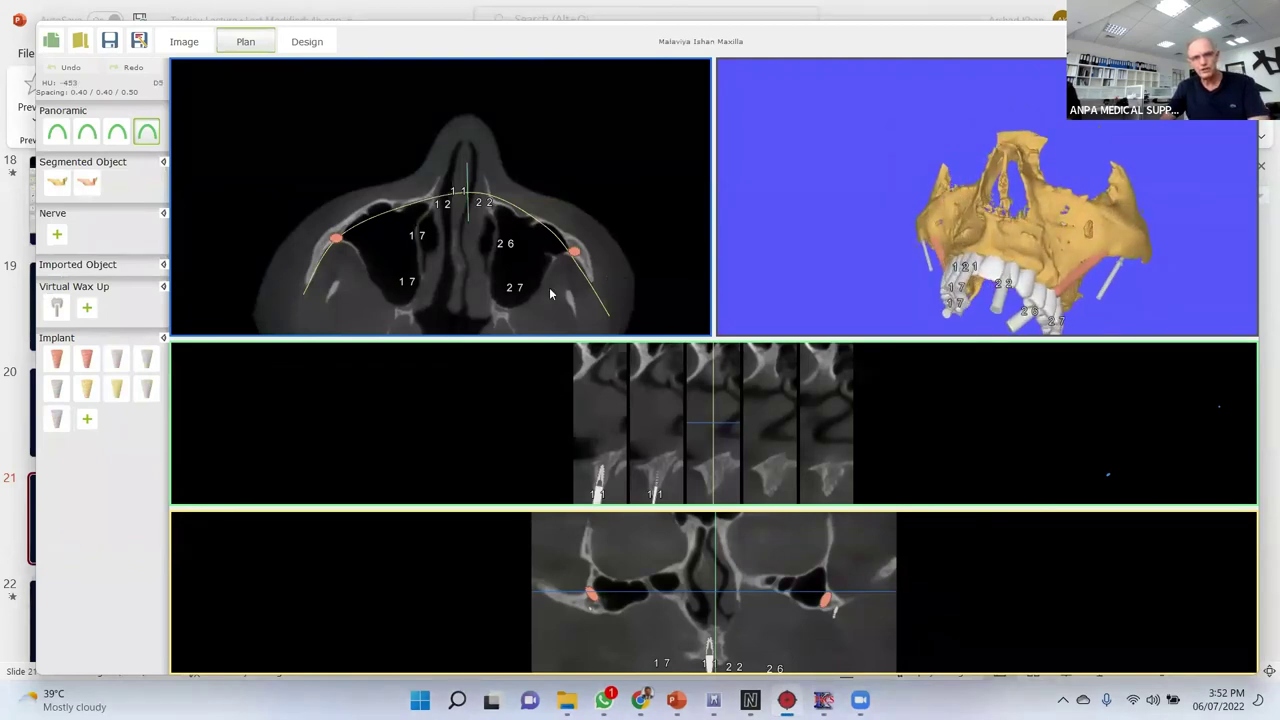
Maximise the 3D view and orbit the maxilla model to inspect the arch and implants.
double_click(845, 238)
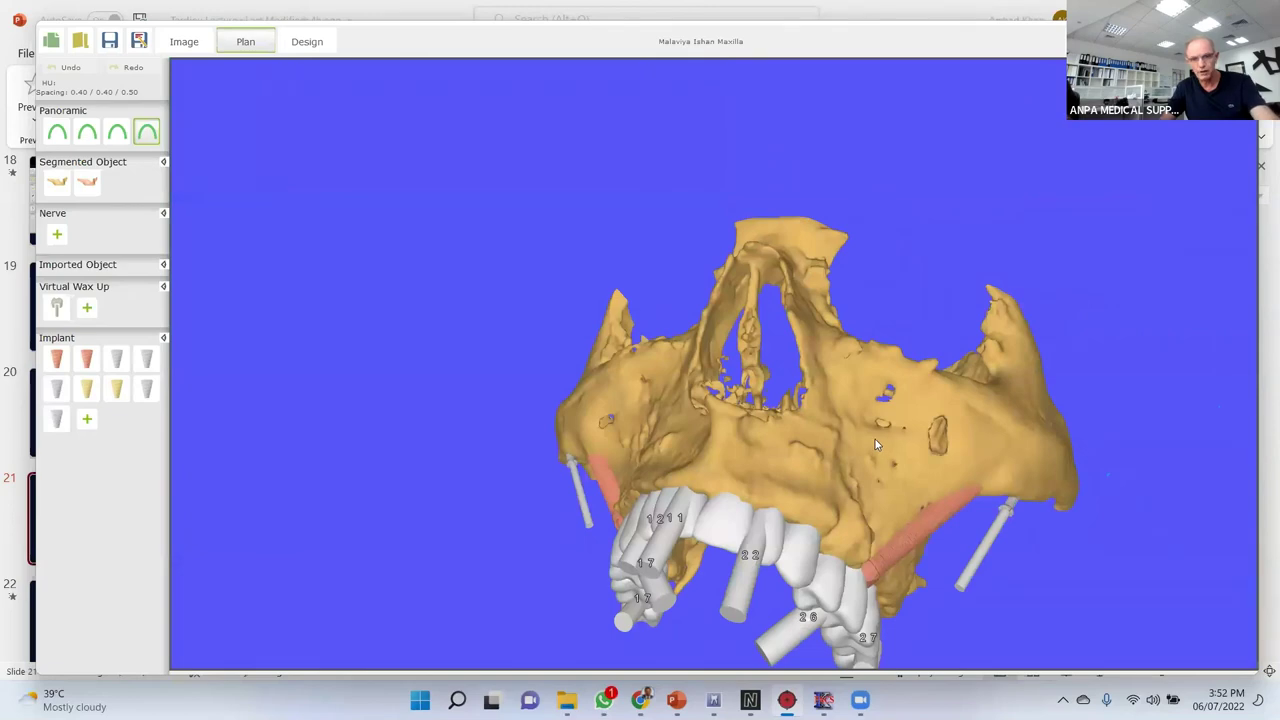
mouse_move(844, 458)
mouse_down()
mouse_move(813, 442)
mouse_move(837, 440)
mouse_up()
drag(700, 392, 710, 326)
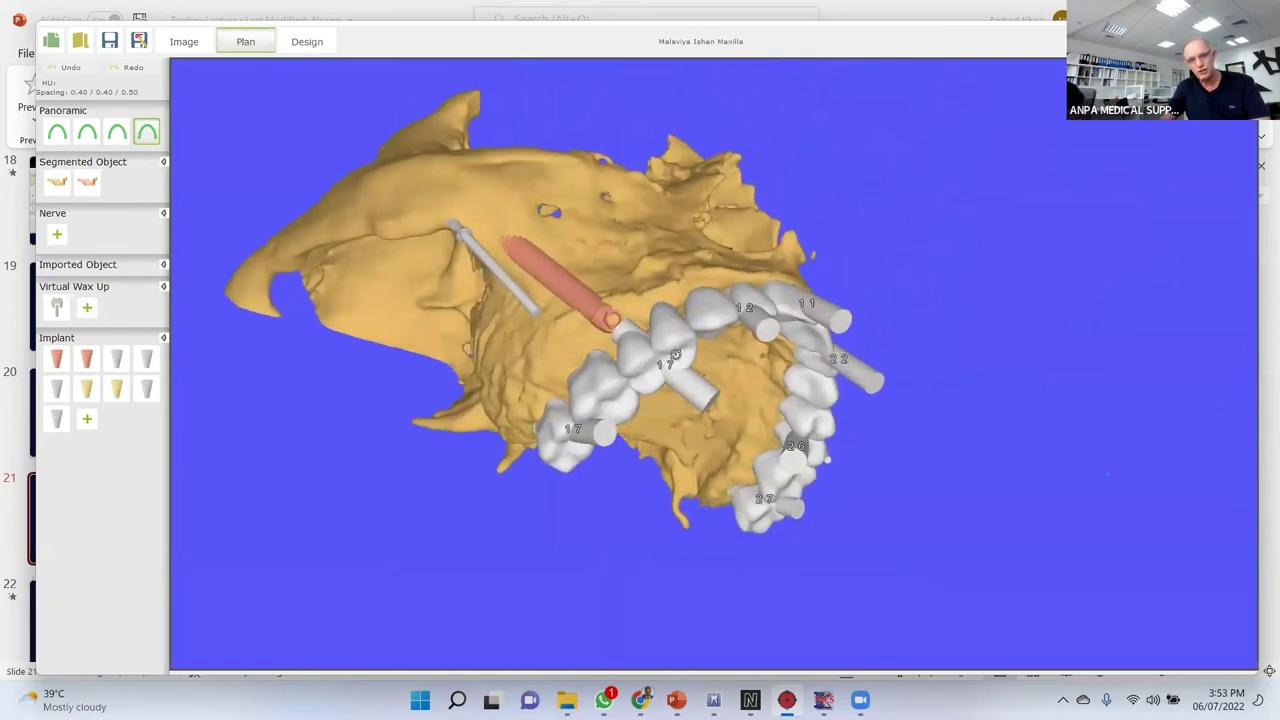
drag(643, 359, 585, 312)
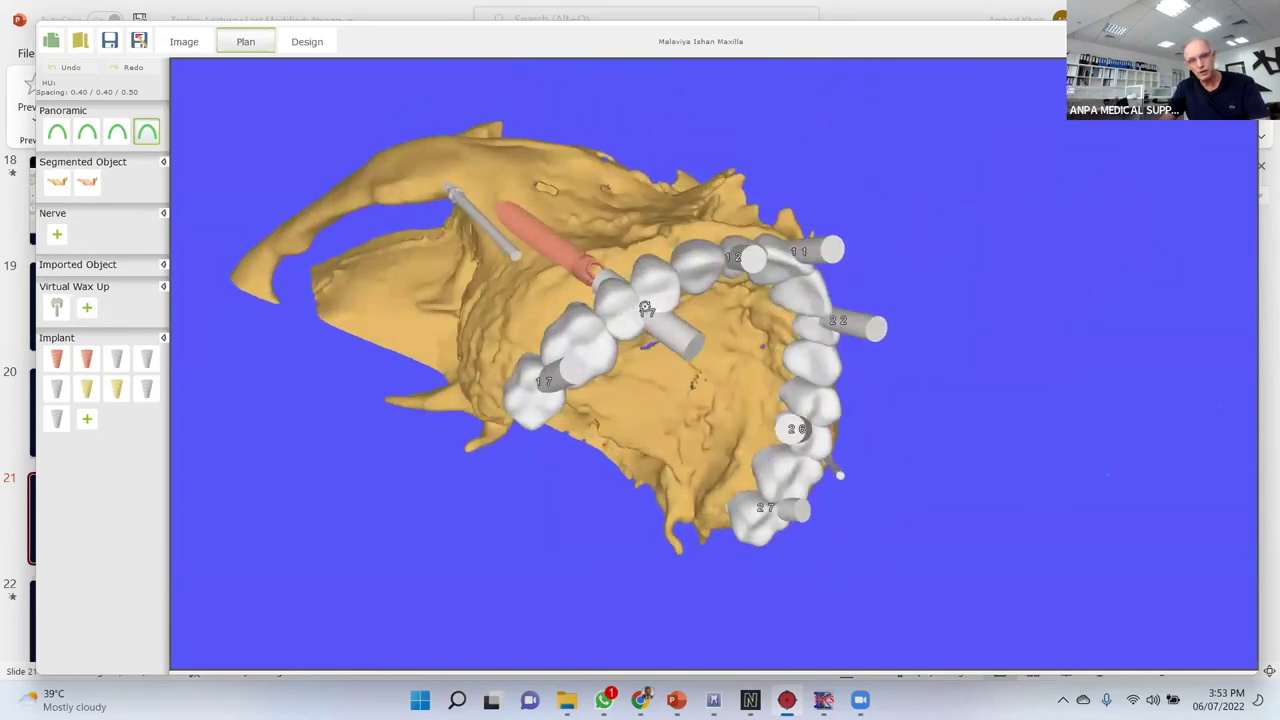
drag(645, 316, 481, 389)
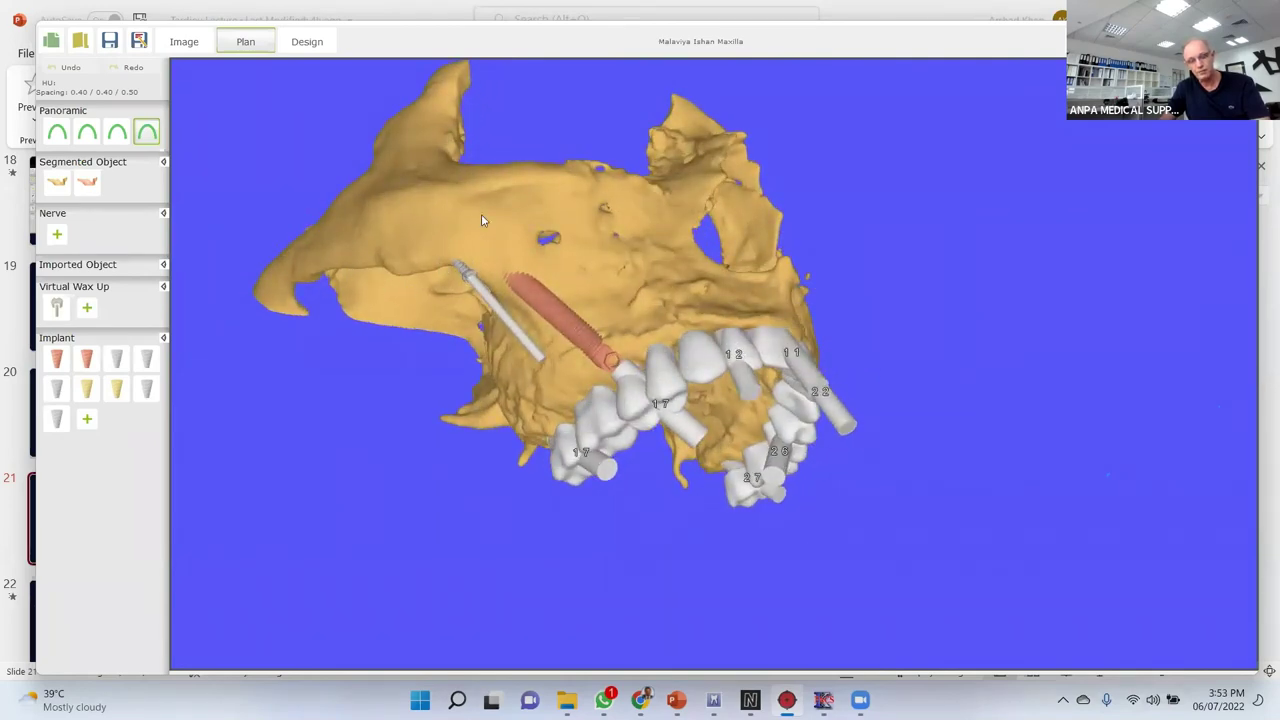
mouse_move(586, 386)
mouse_down()
mouse_move(554, 428)
mouse_move(575, 375)
mouse_up()
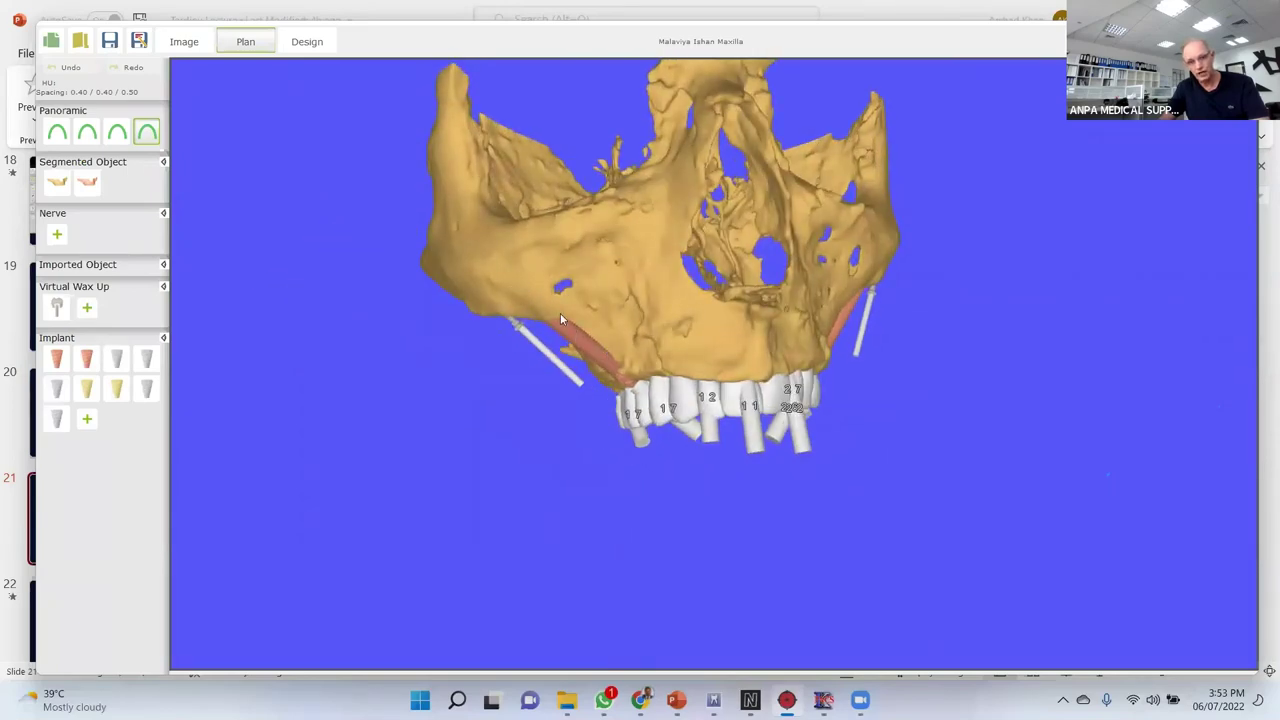
drag(733, 360, 707, 322)
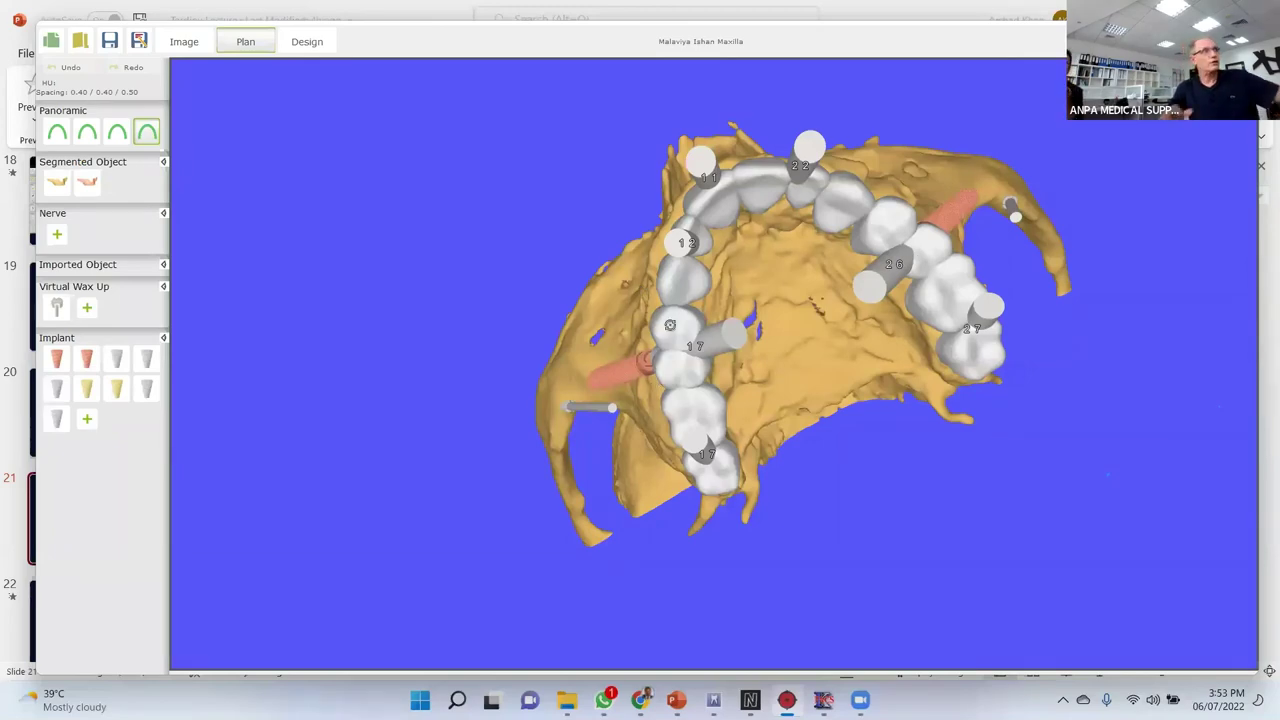
Switch the bone display to the second segmented object, shown in orange.
drag(580, 292, 605, 375)
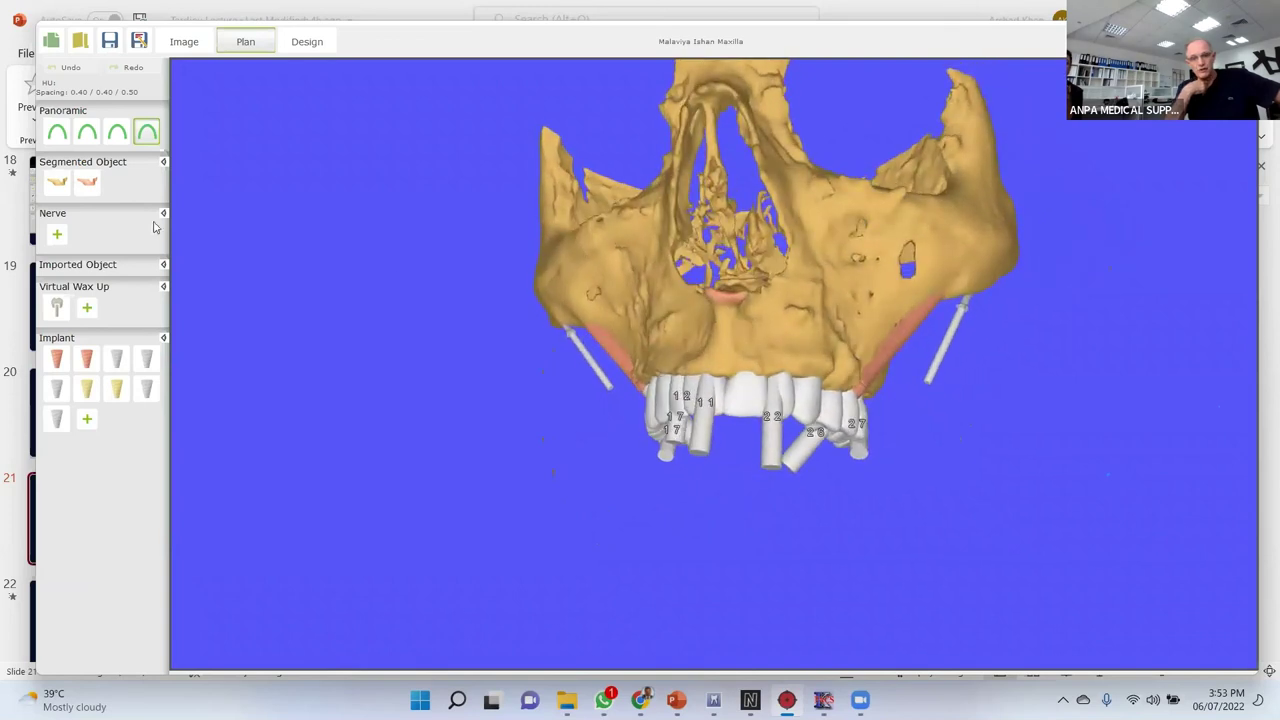
click(92, 185)
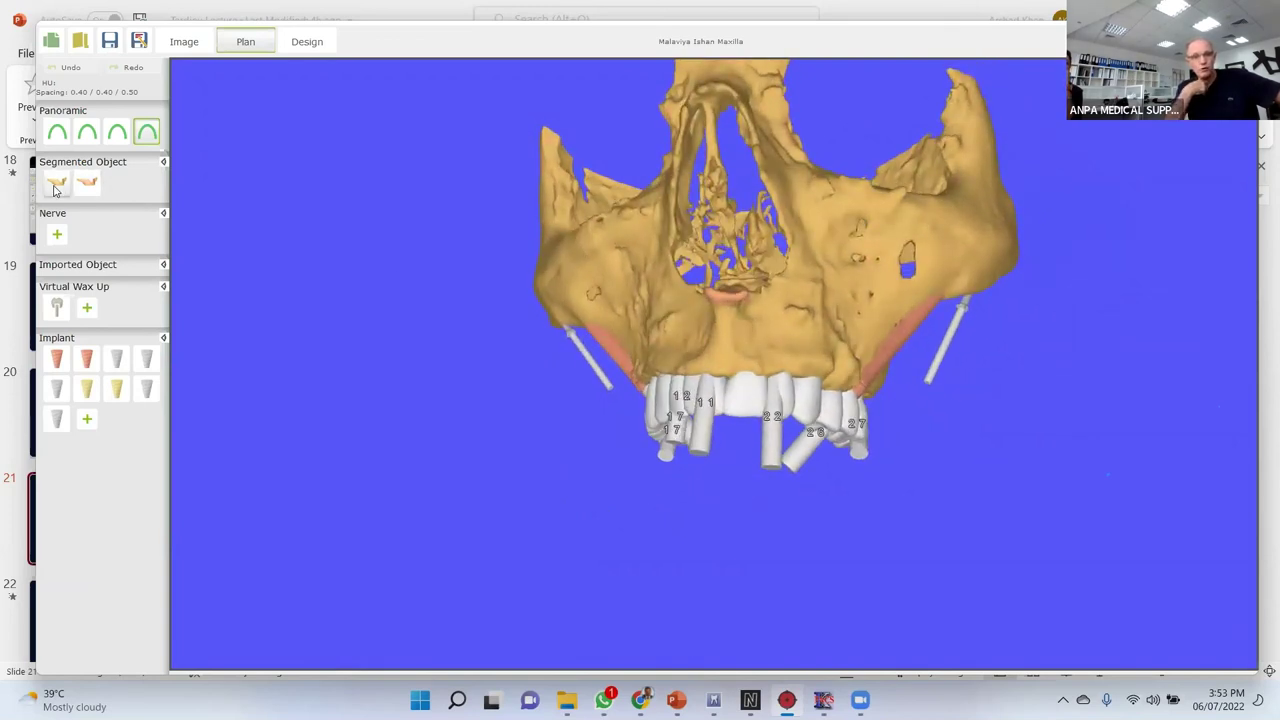
drag(566, 316, 559, 318)
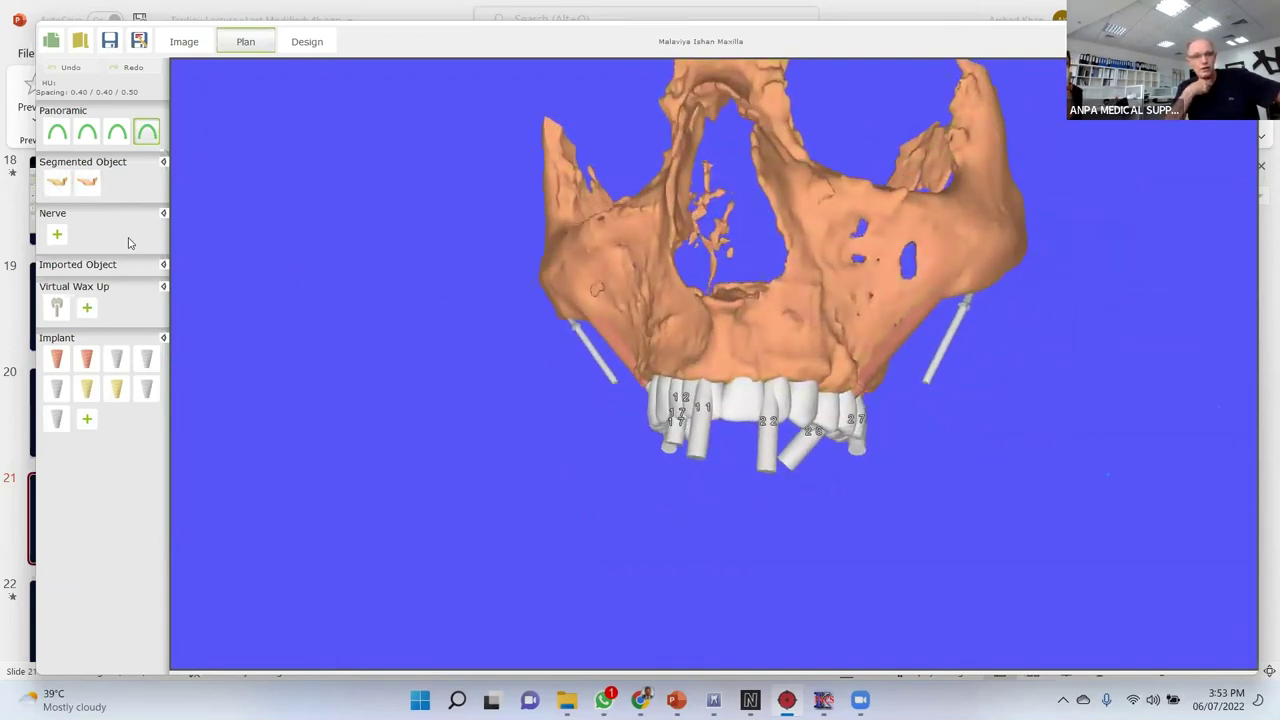
Switch to the Design stage and orbit to view the green zygoma guide from below.
click(307, 41)
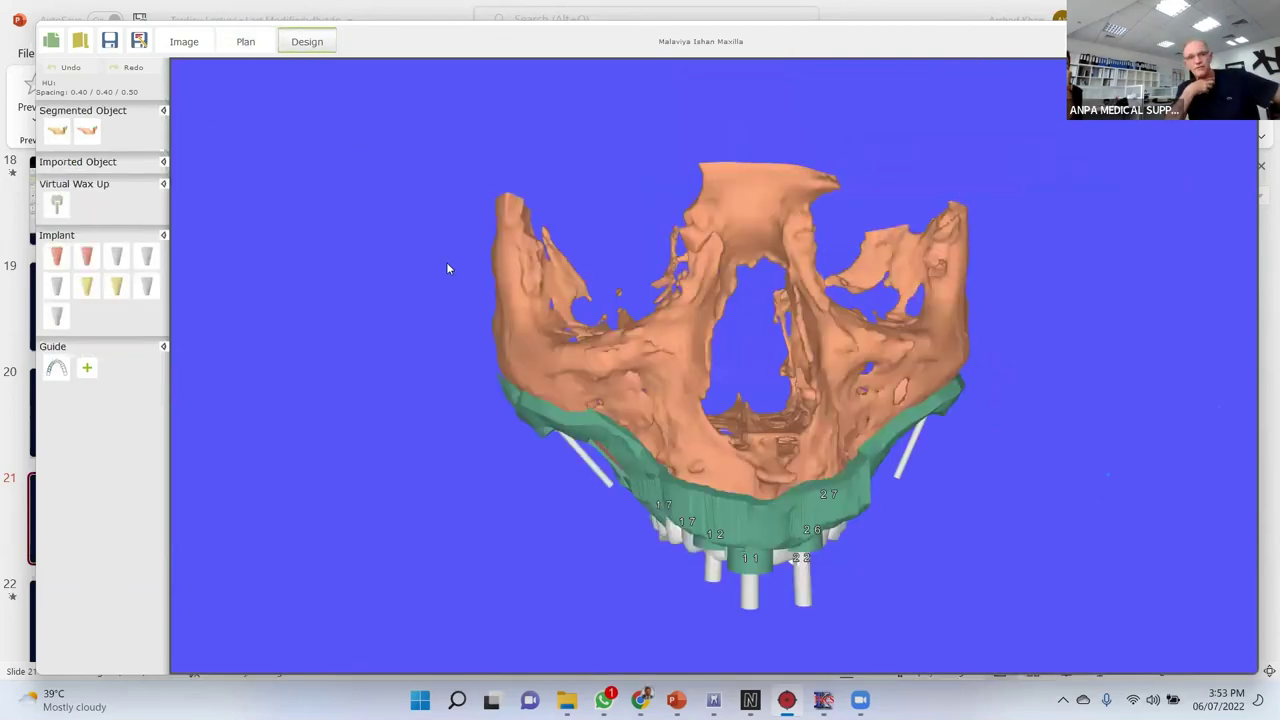
drag(449, 226, 448, 288)
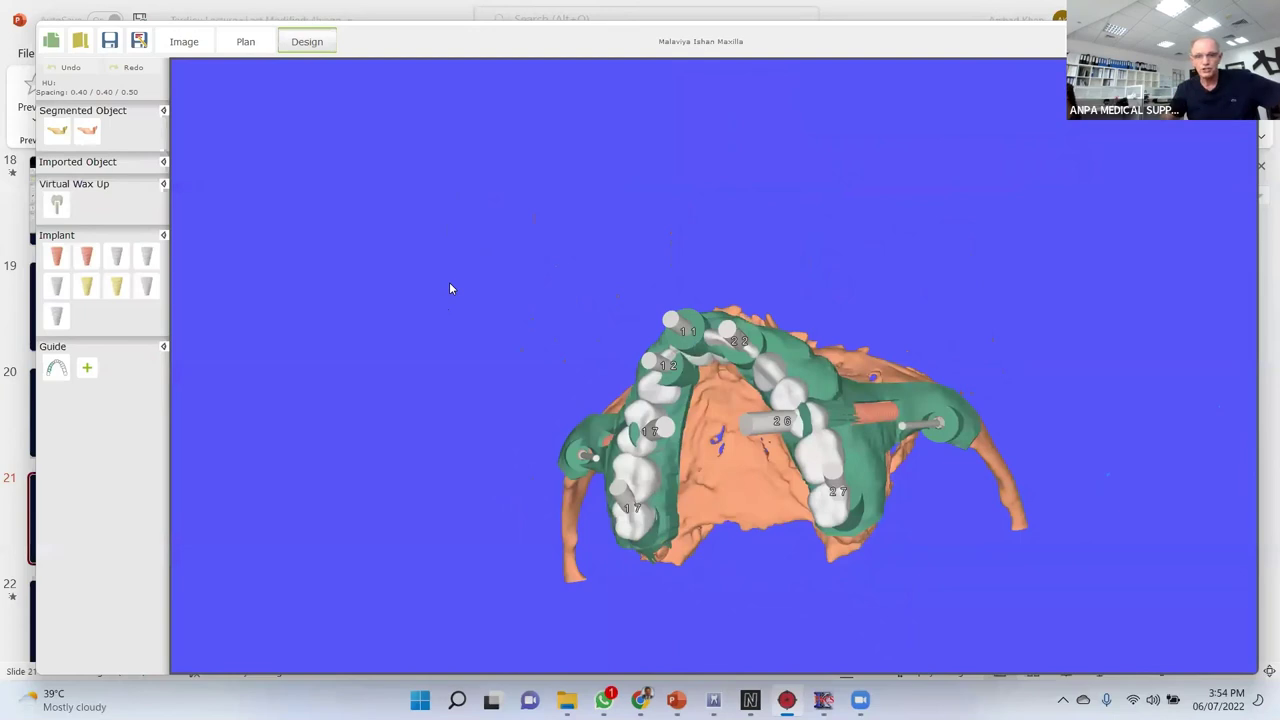
drag(697, 363, 665, 396)
drag(667, 446, 722, 478)
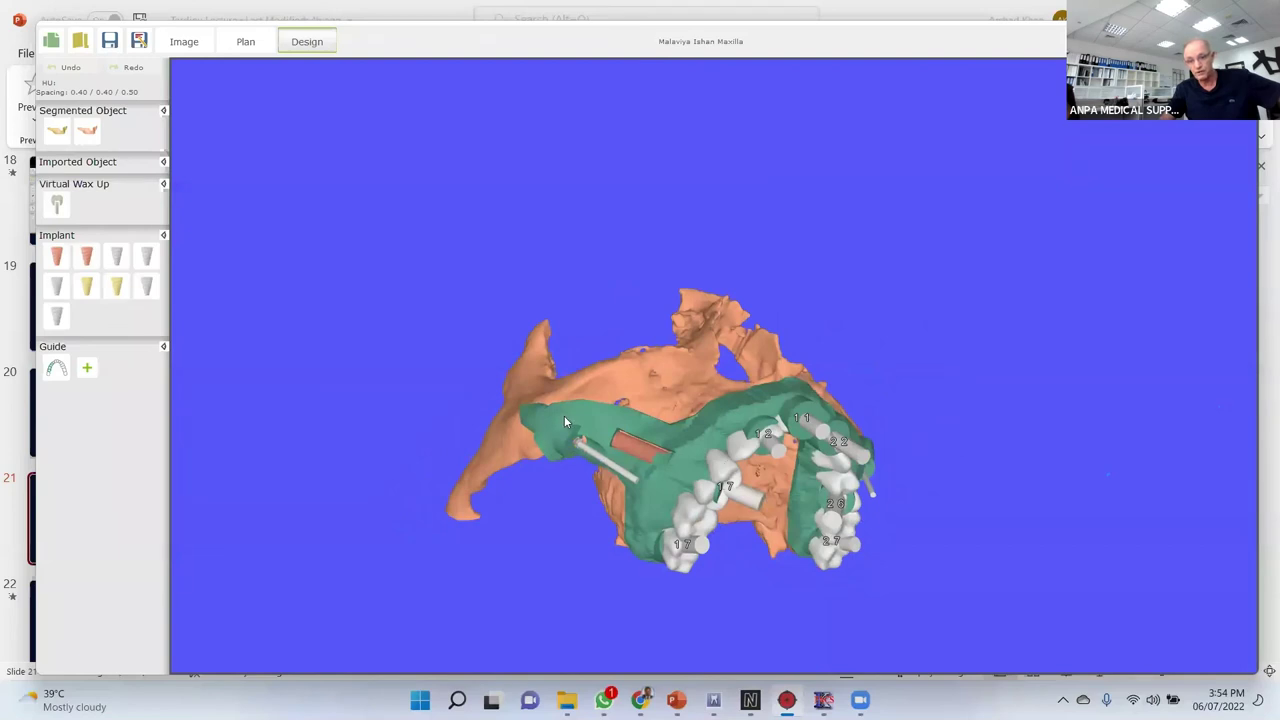
drag(755, 441, 716, 508)
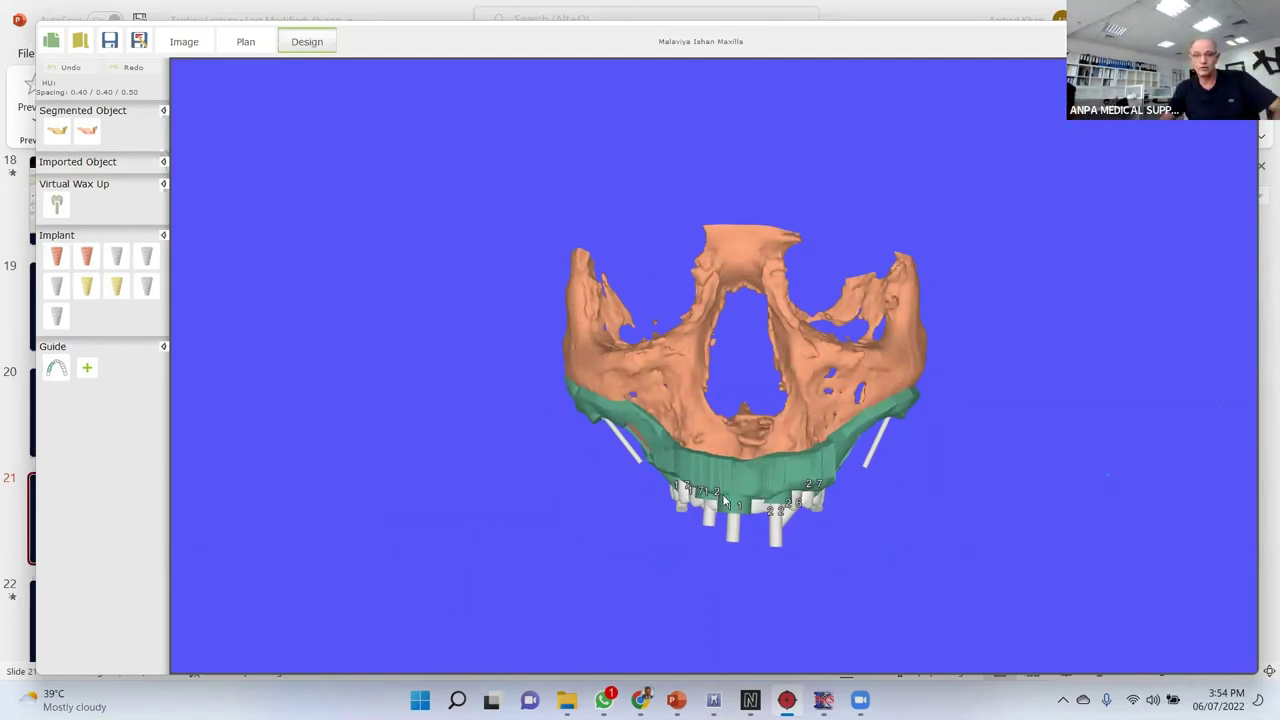
middle_drag(733, 482, 757, 492)
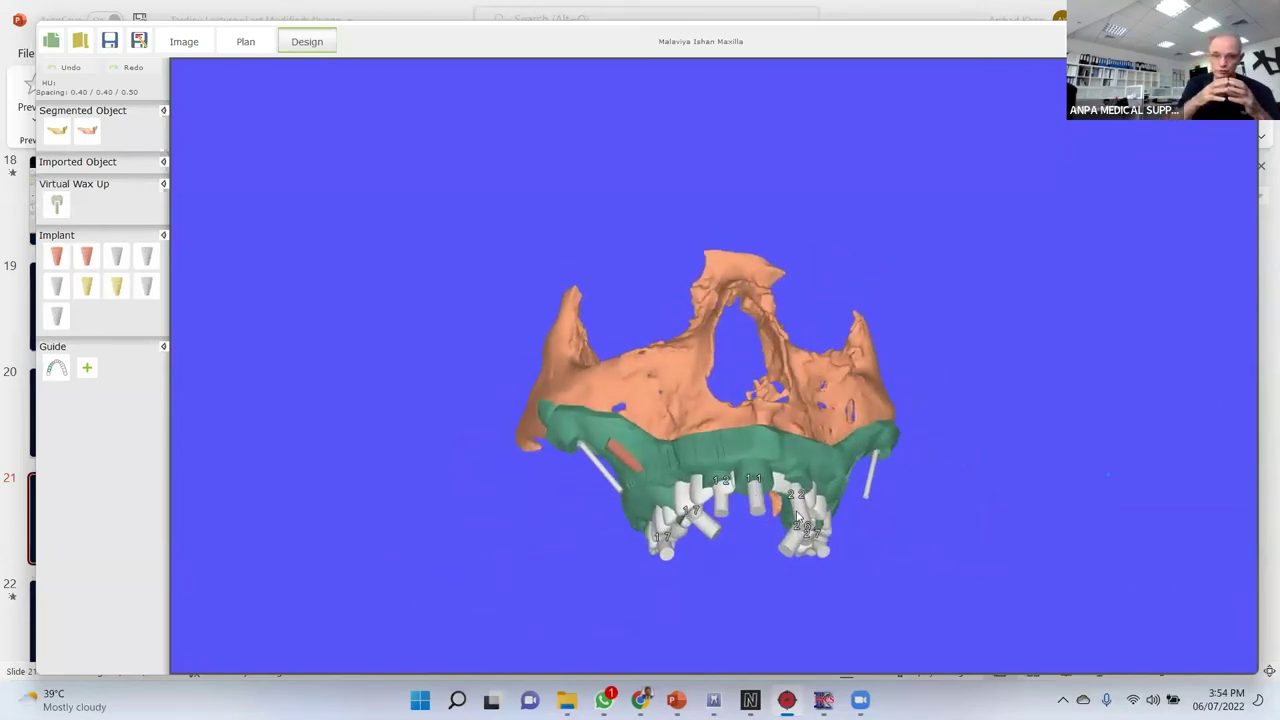
Open the 8.CANCER CASE file from the Sample Case folder.
click(80, 41)
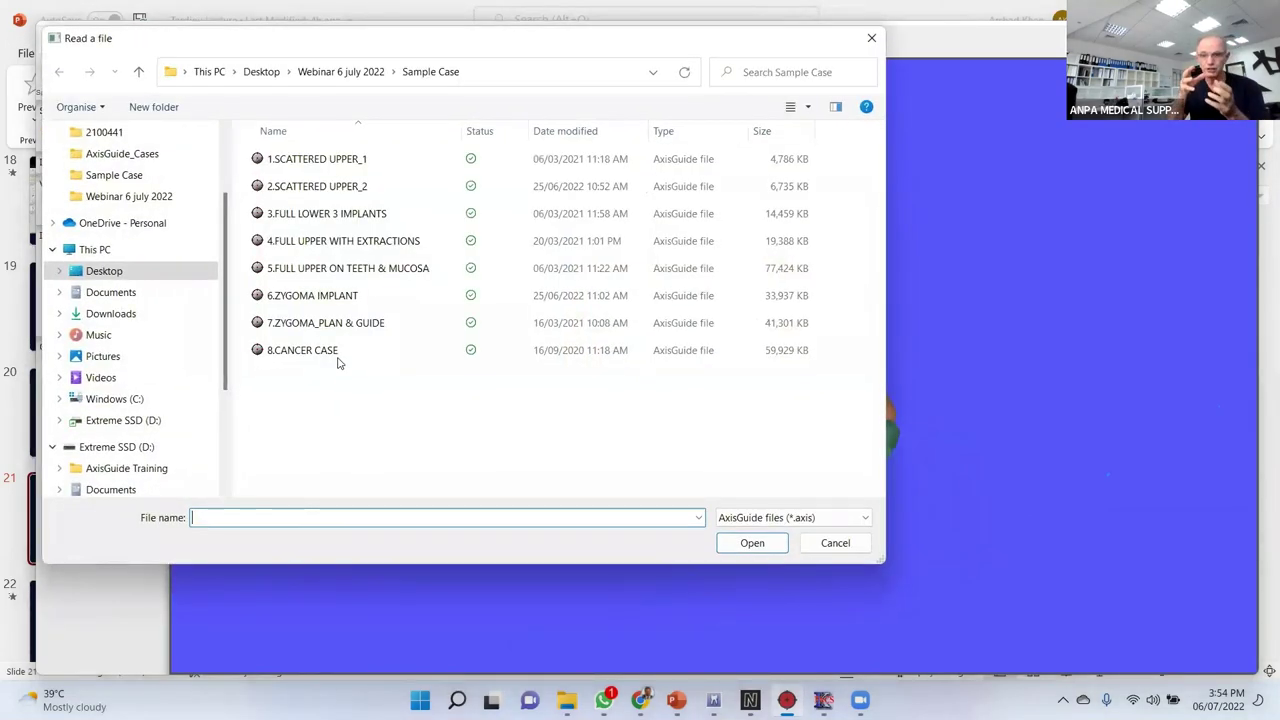
click(335, 352)
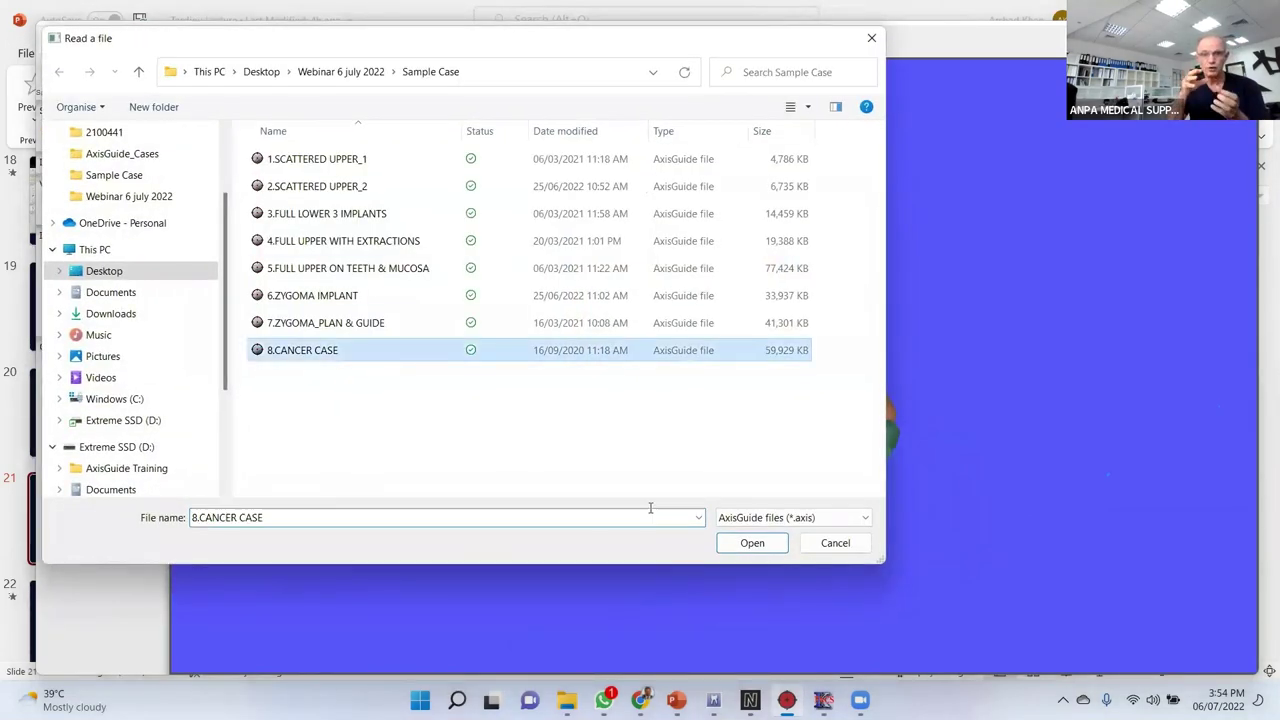
click(758, 543)
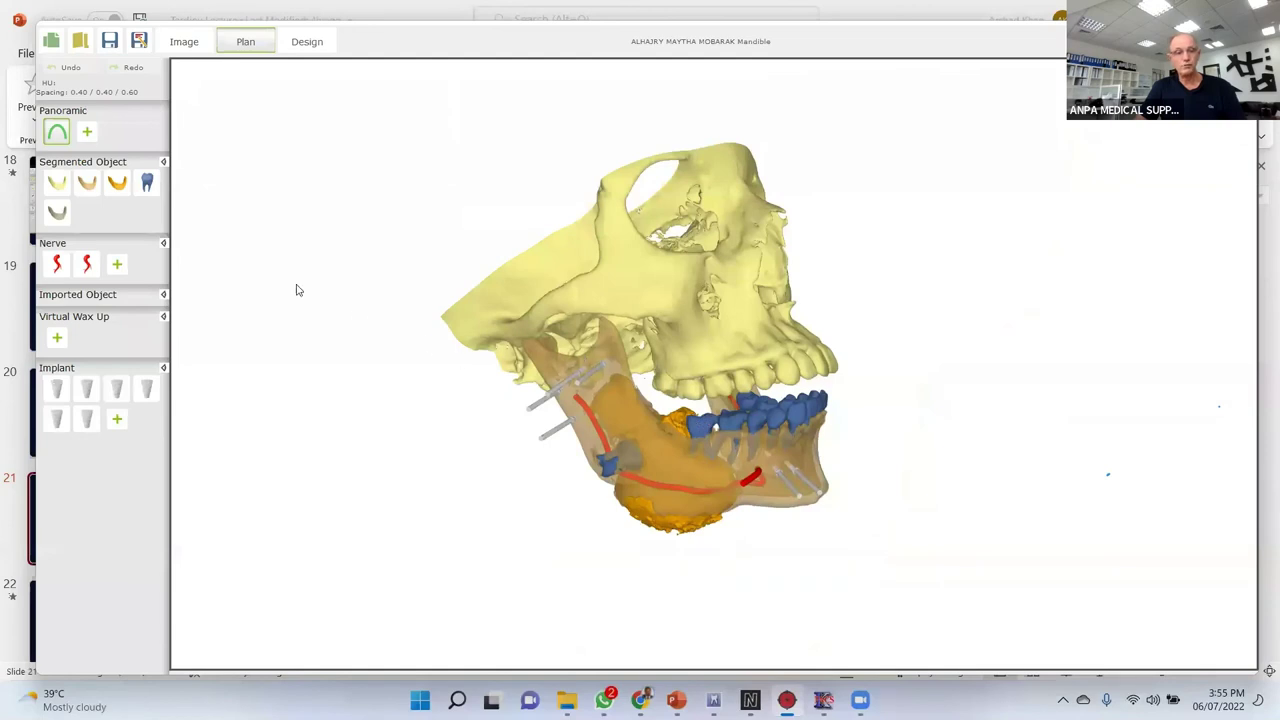
Hide the skull, select Bone_500, then rotate and zoom in on the mandible.
click(57, 184)
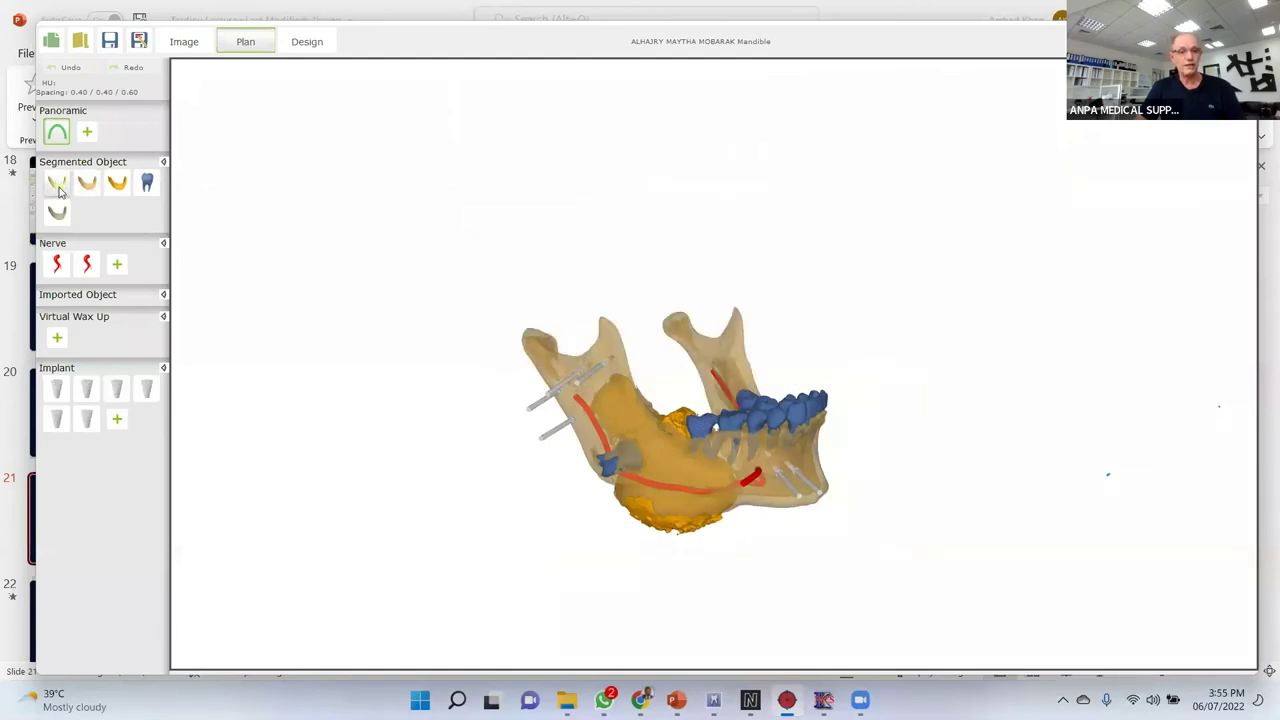
click(60, 193)
click(60, 193)
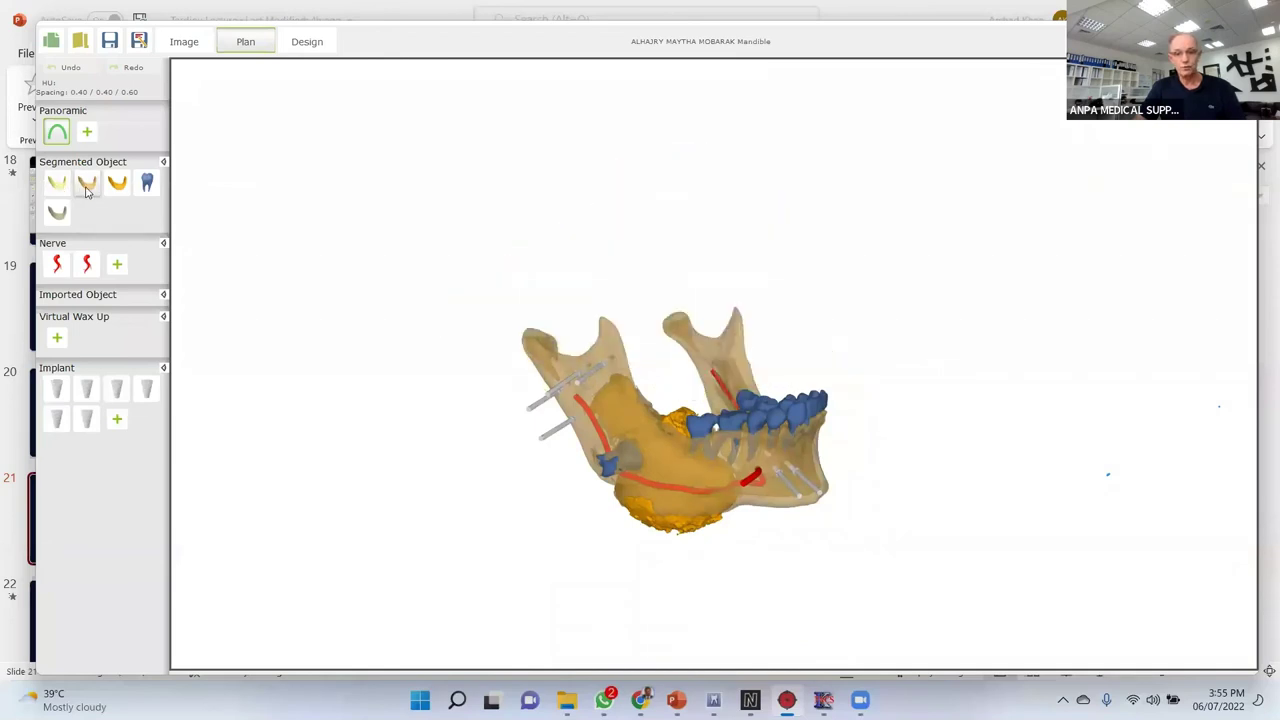
click(86, 188)
drag(668, 480, 693, 464)
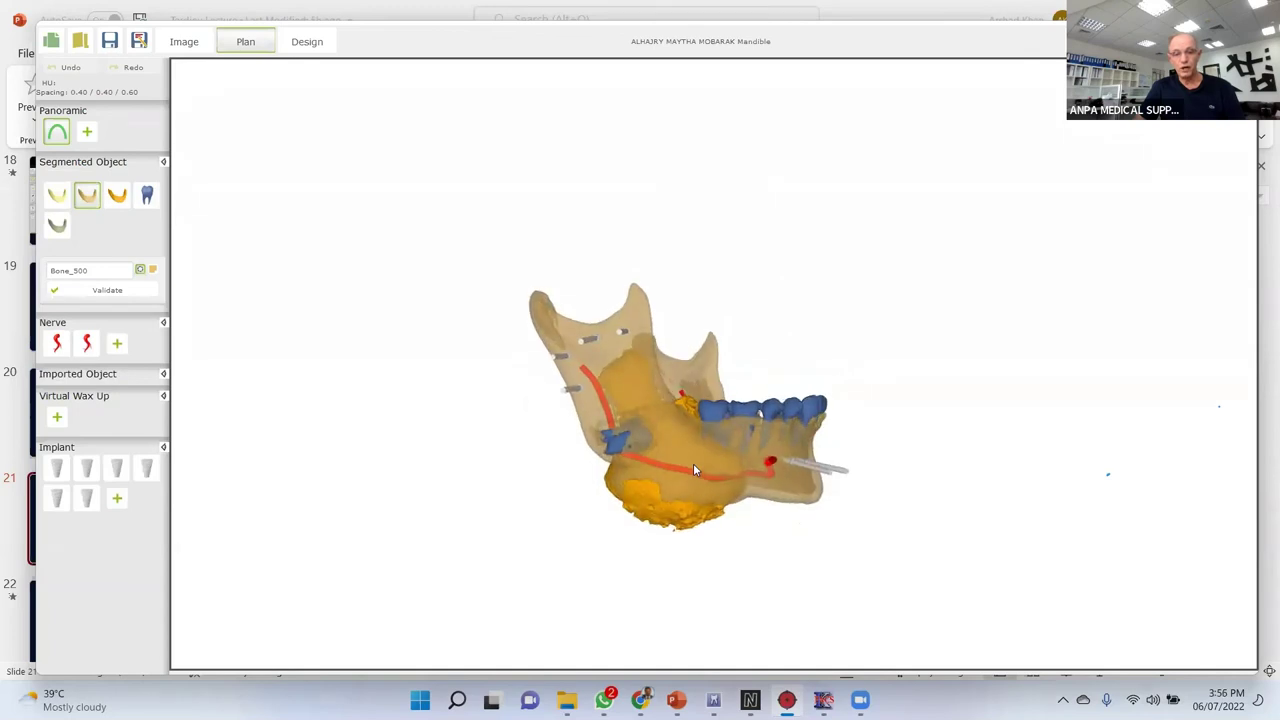
mouse_move(624, 502)
mouse_down()
mouse_move(769, 514)
mouse_move(769, 549)
mouse_move(778, 540)
mouse_move(760, 509)
mouse_move(844, 504)
mouse_move(684, 485)
mouse_up()
scroll(760, 500, up, 5)
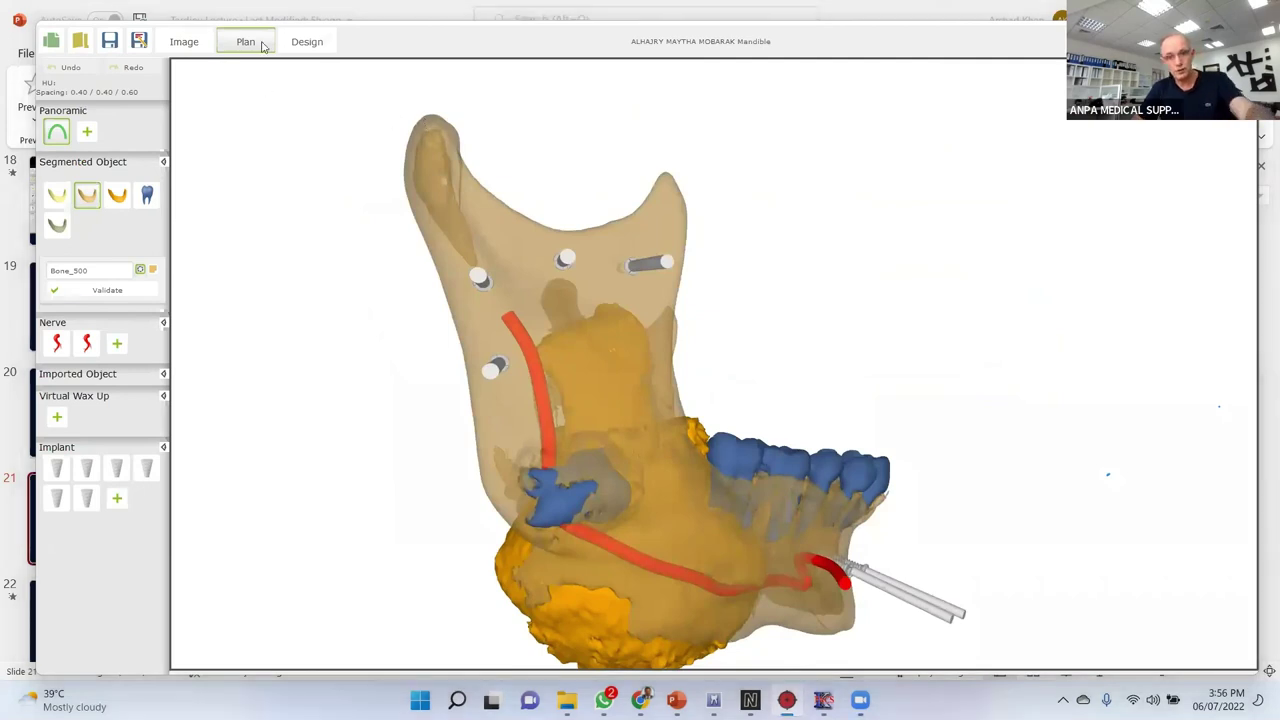
Switch to the Design stage and orbit the green cutting guide on the mandible, then return to PowerPoint.
click(307, 41)
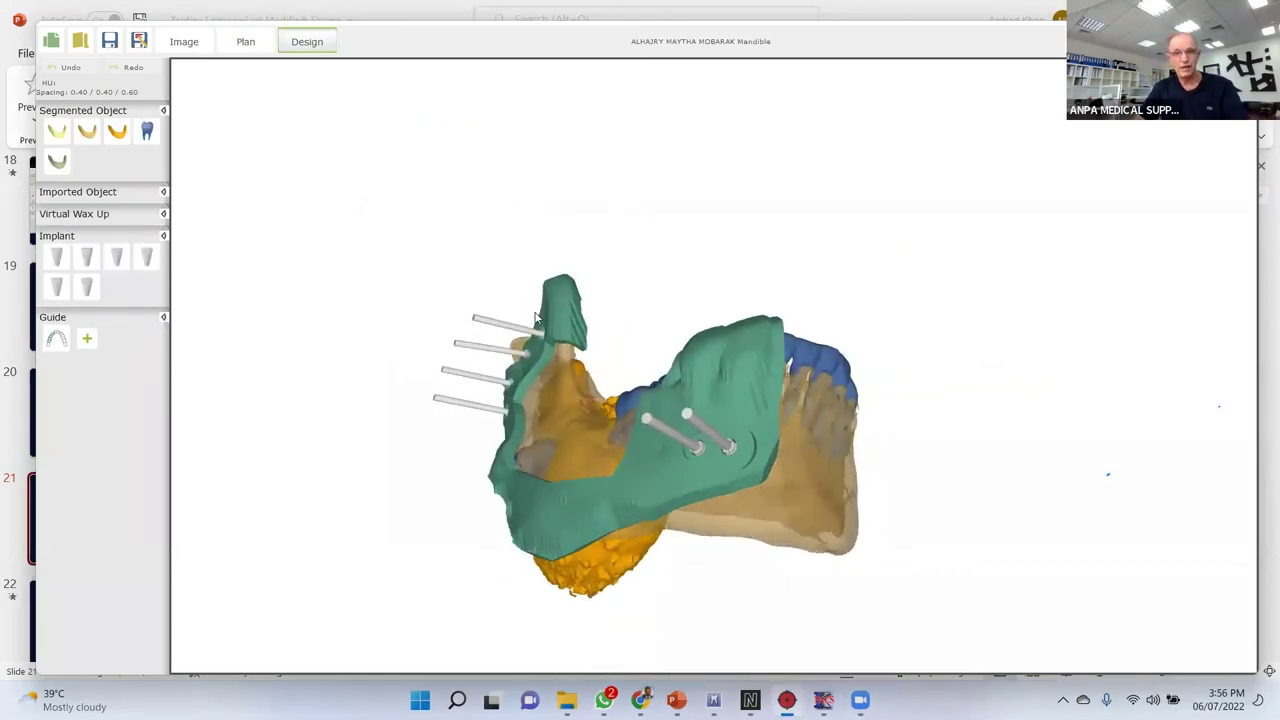
drag(696, 365, 705, 407)
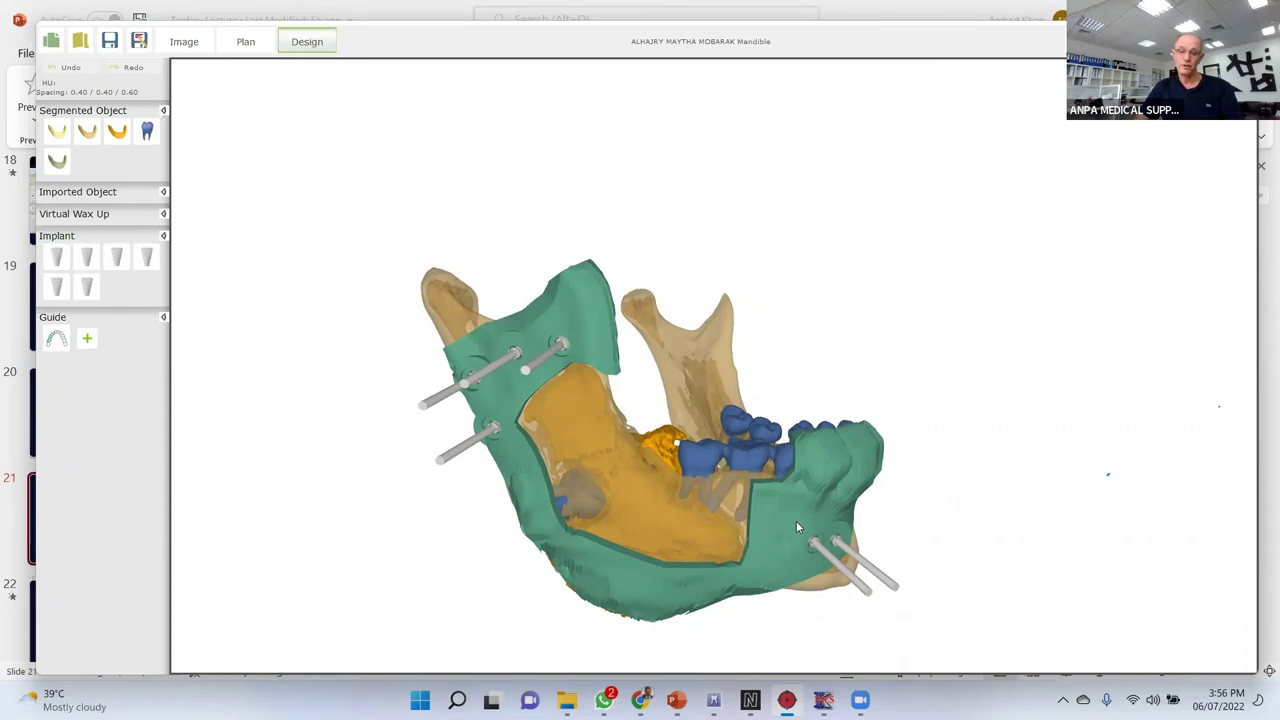
drag(865, 454, 745, 394)
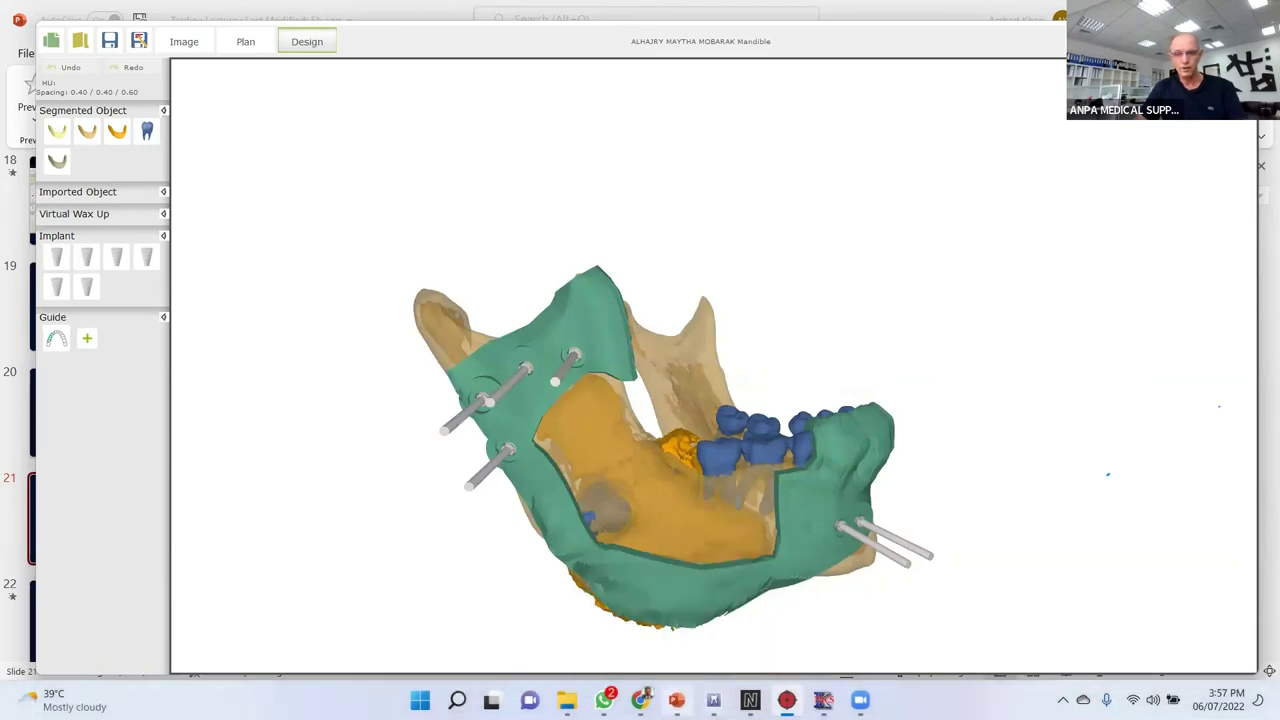
click(676, 700)
Present slide 22 'Conclusion' full screen without presenter view and reveal its first bullet.
click(105, 624)
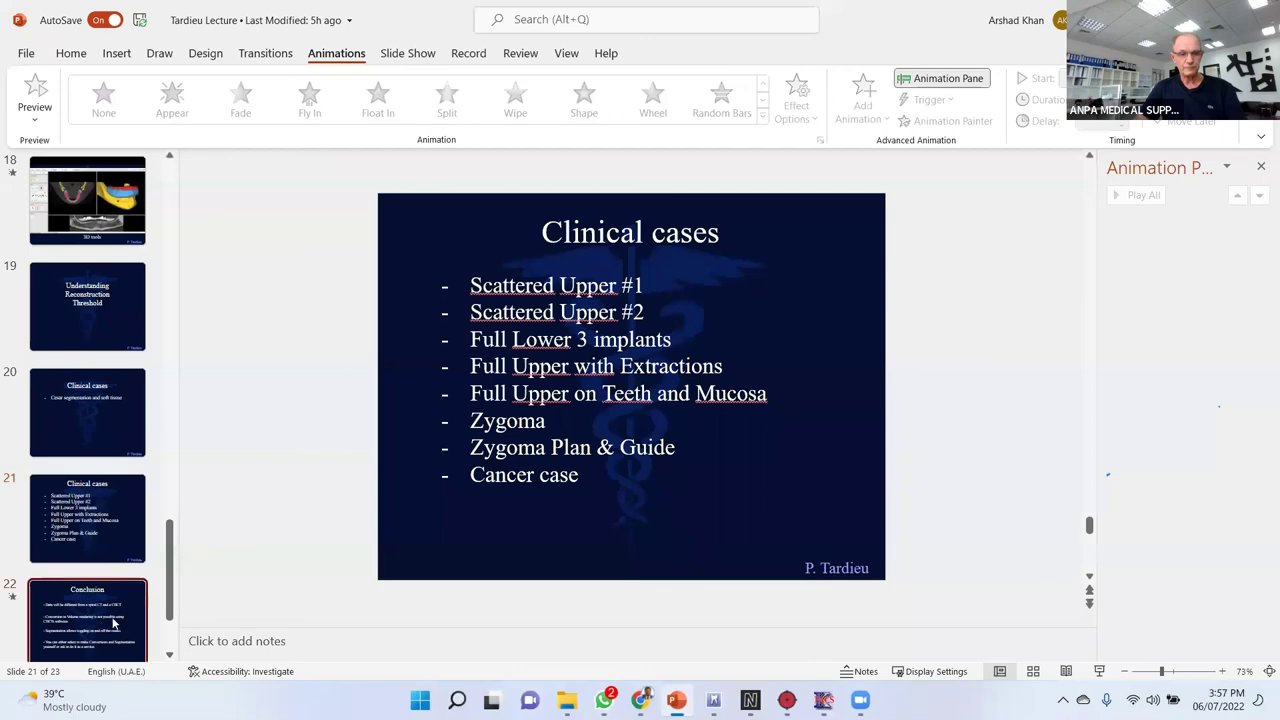
click(1099, 671)
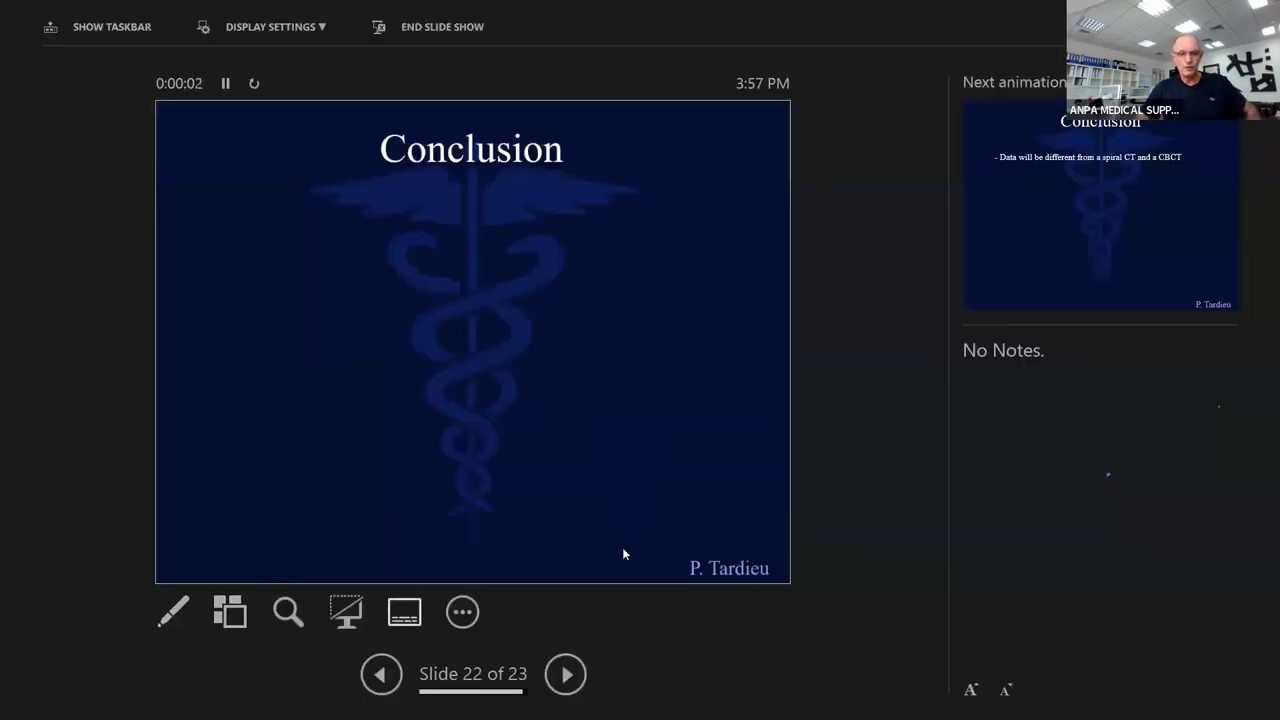
click(462, 611)
click(509, 406)
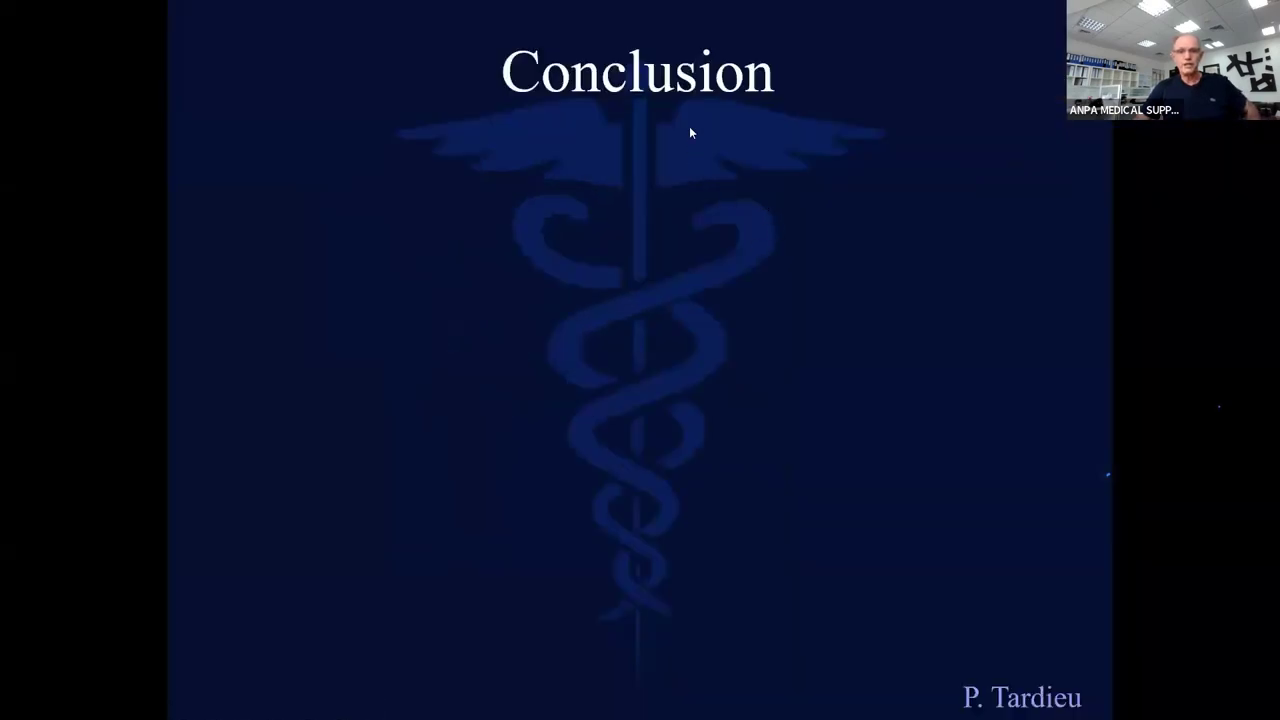
click(214, 704)
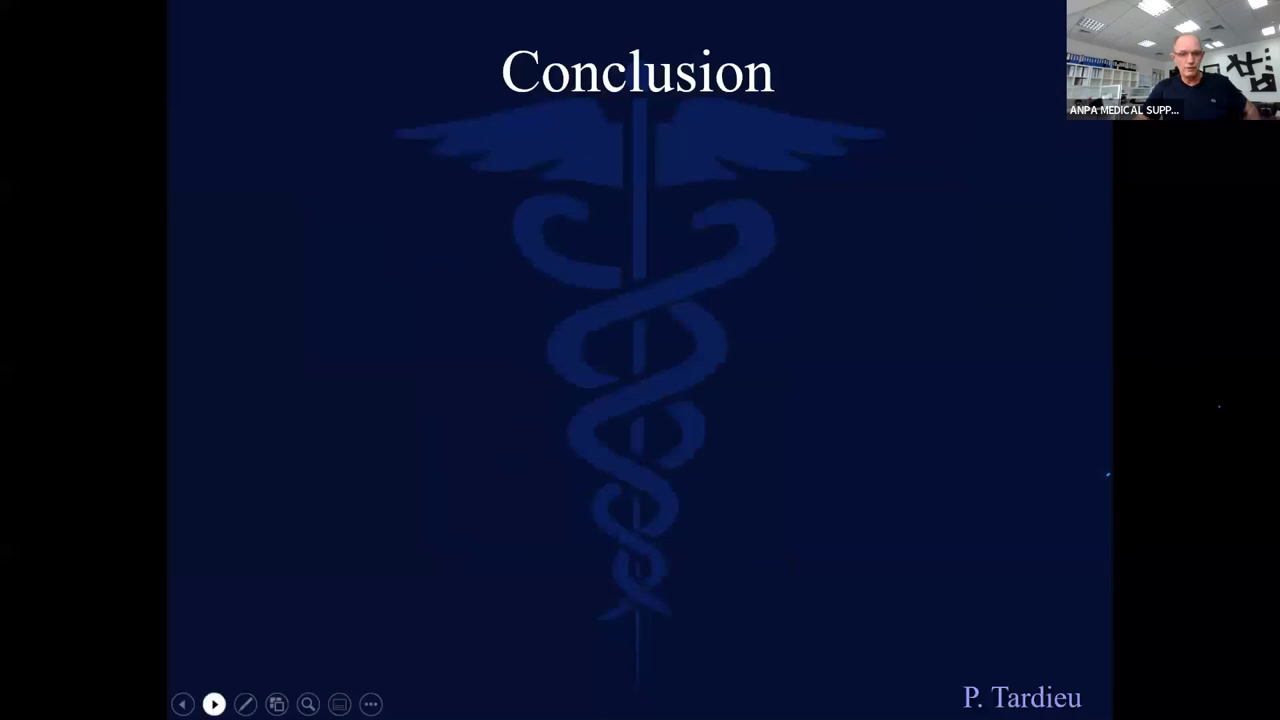